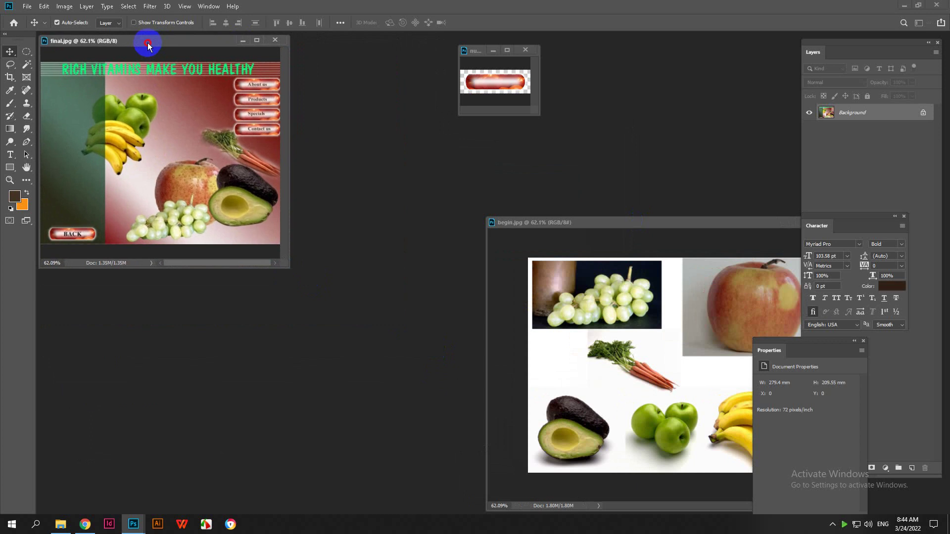
# - Check the width and height of final.jpg in centimetres without changing its image size
pyautogui.moveTo(518, 223); pyautogui.dragTo(357, 146)
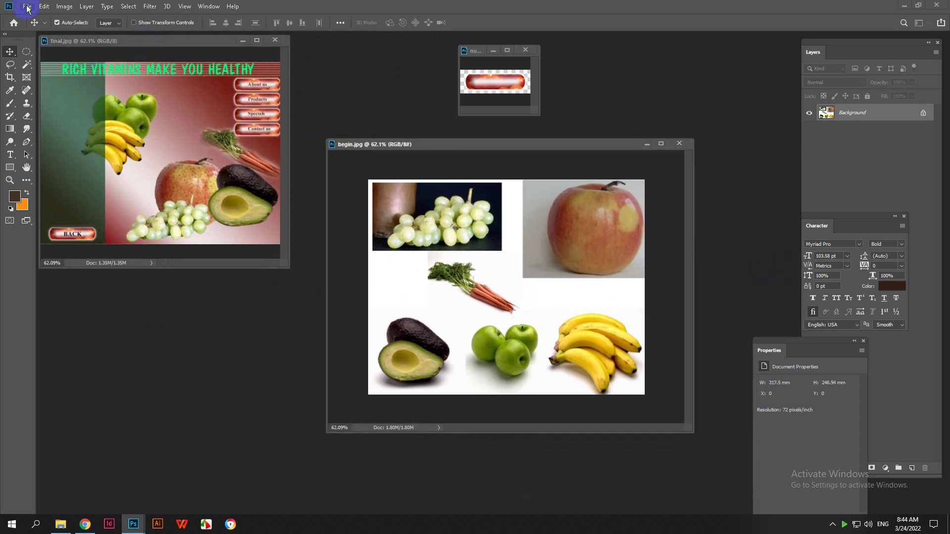
pyautogui.click(81, 41)
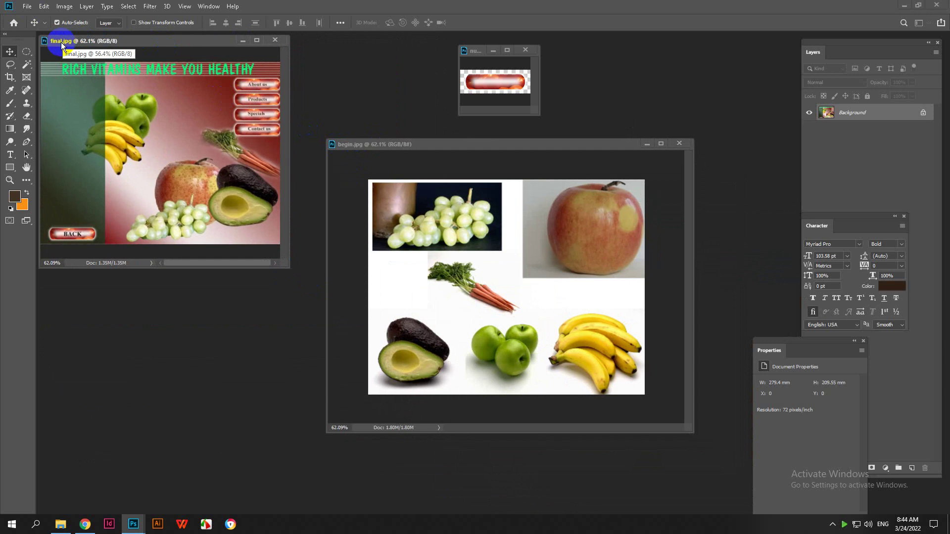
pyautogui.click(64, 6)
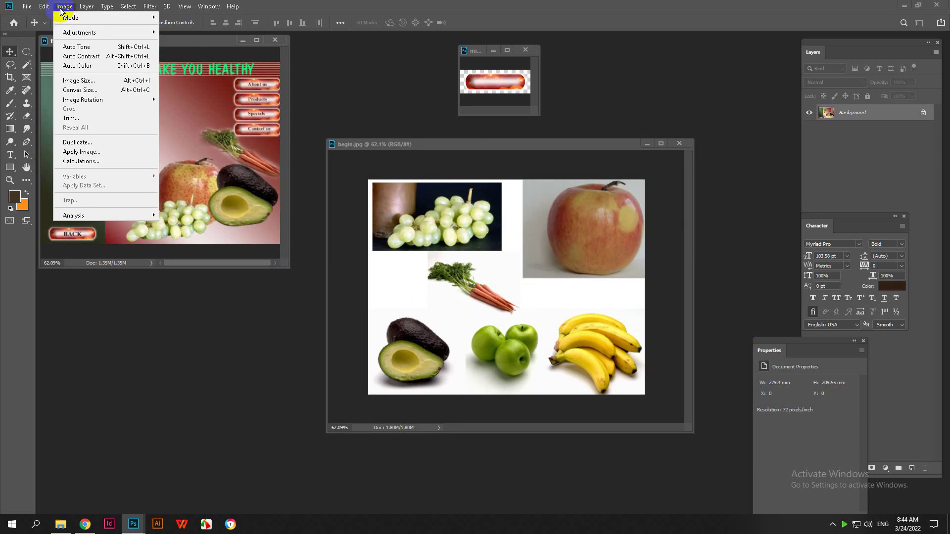
pyautogui.click(76, 80)
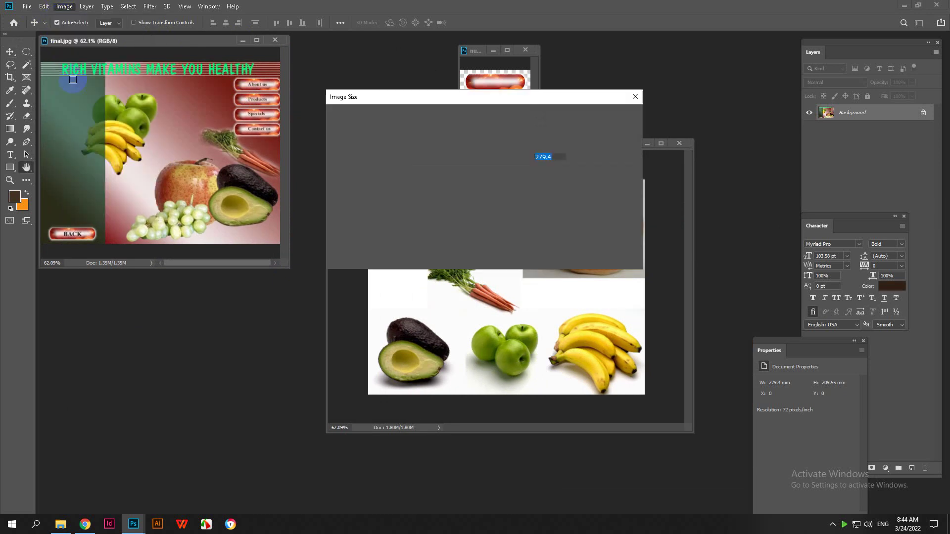
pyautogui.click(835, 524)
pyautogui.click(767, 528)
pyautogui.click(584, 159)
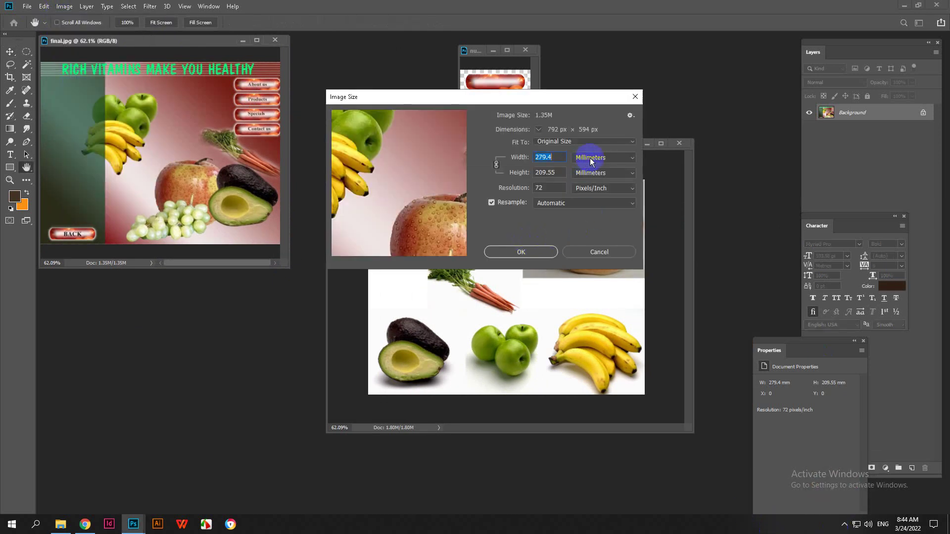
pyautogui.click(598, 159)
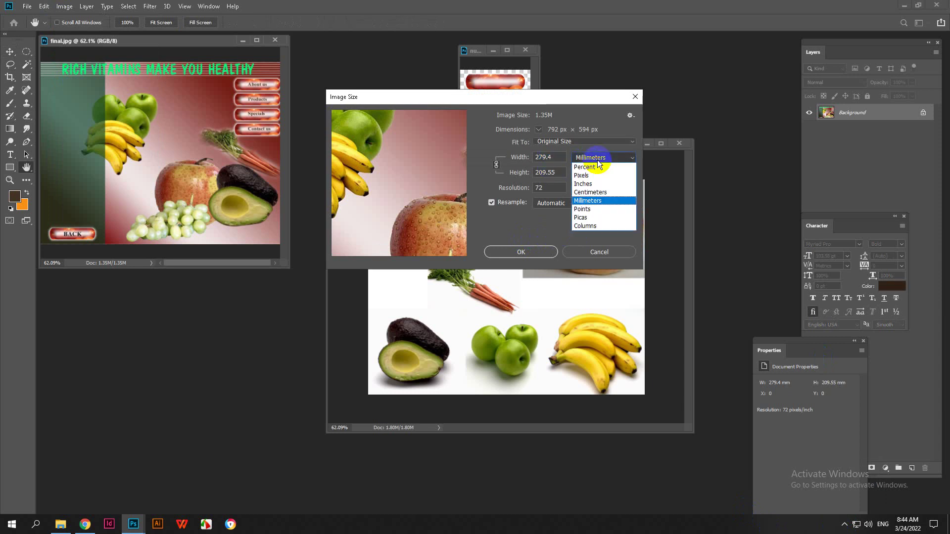
pyautogui.click(594, 186)
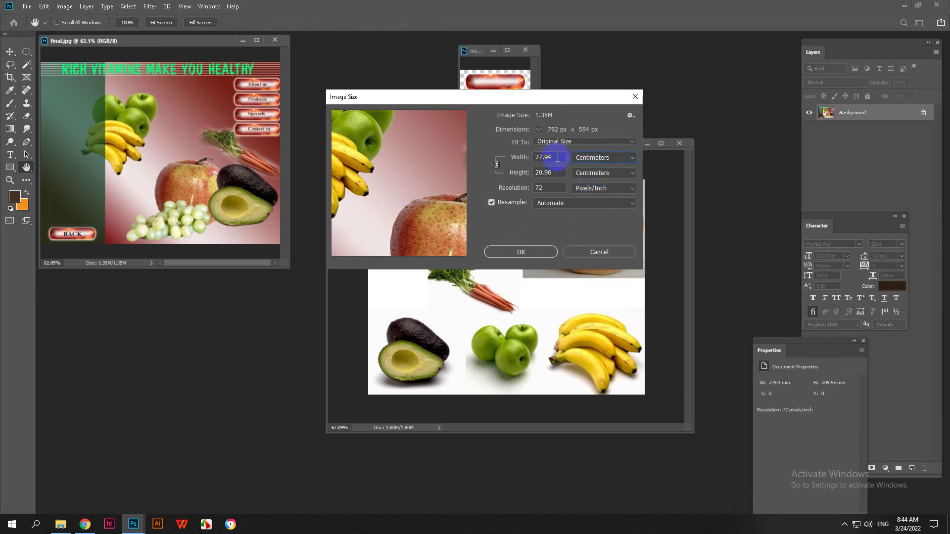
pyautogui.doubleClick(558, 157)
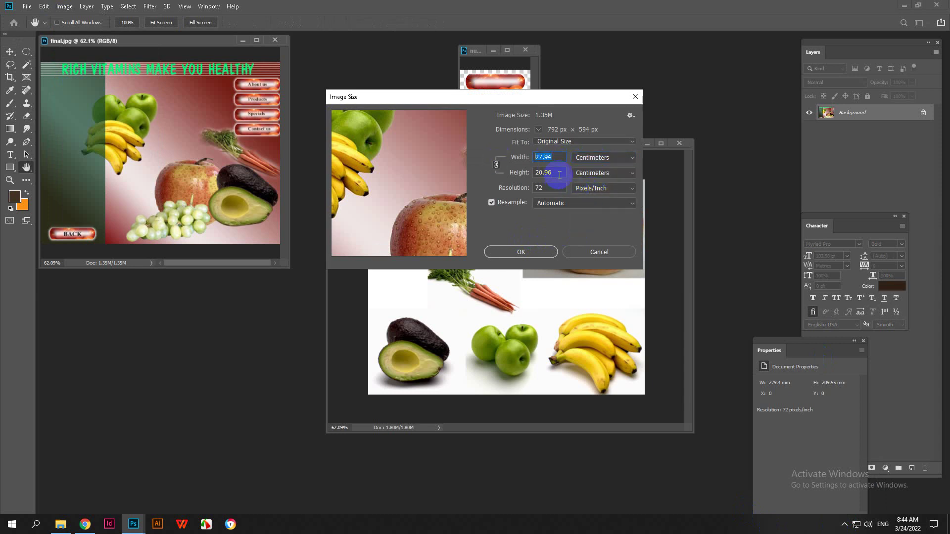
pyautogui.doubleClick(559, 175)
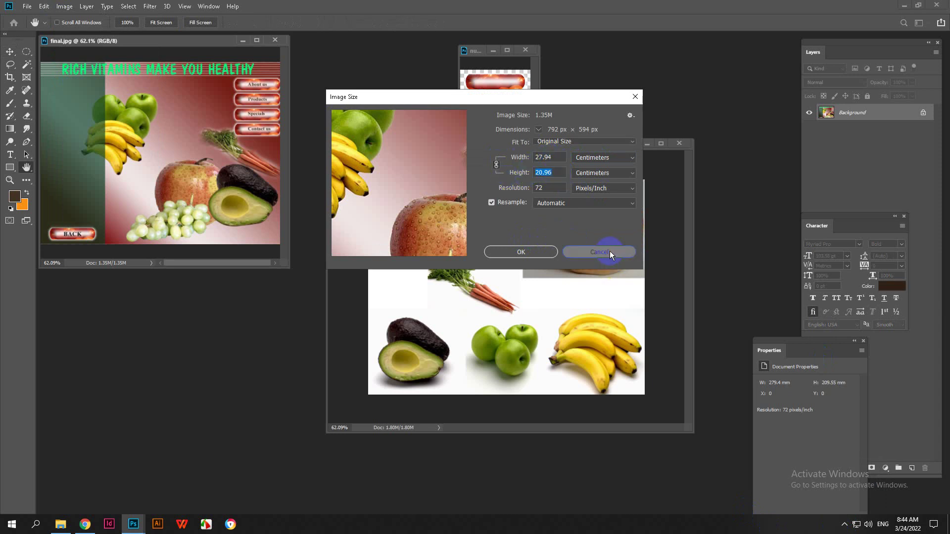
pyautogui.click(609, 252)
# - Create a new RGB document 28 cm wide and 20 cm high at 72 pixels/inch with a white background
pyautogui.click(27, 6)
pyautogui.click(34, 18)
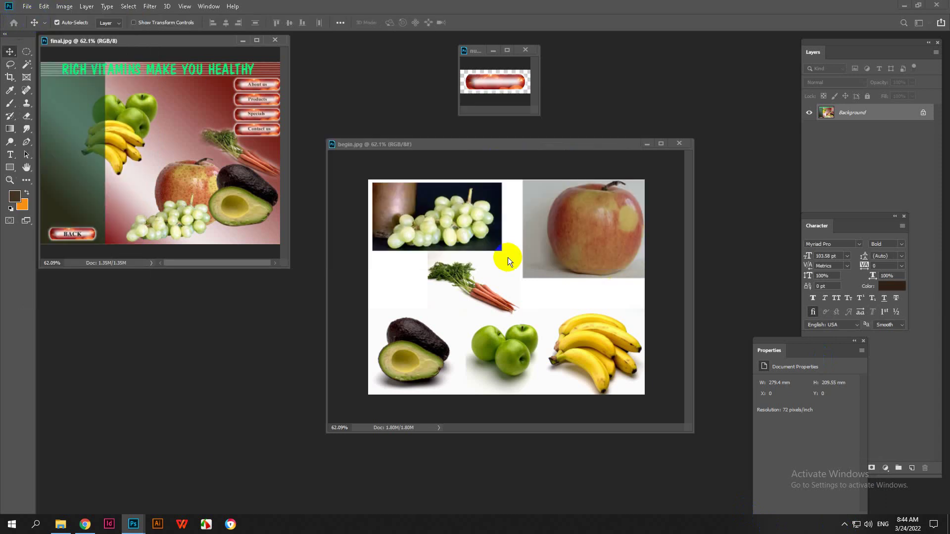
pyautogui.hotkey('ctrl', 'n')
pyautogui.click(843, 170)
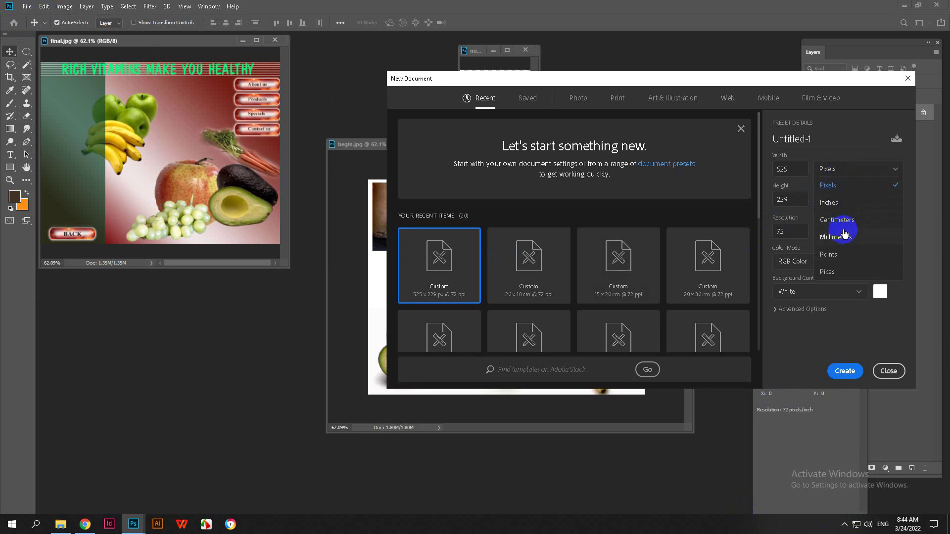
pyautogui.click(842, 222)
pyautogui.click(841, 169)
pyautogui.click(837, 218)
pyautogui.click(800, 173)
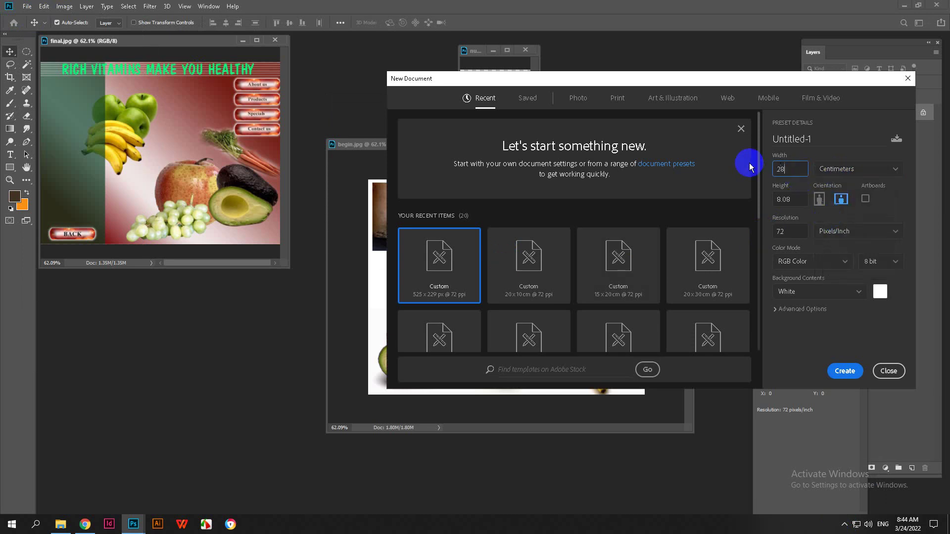
pyautogui.click(786, 200)
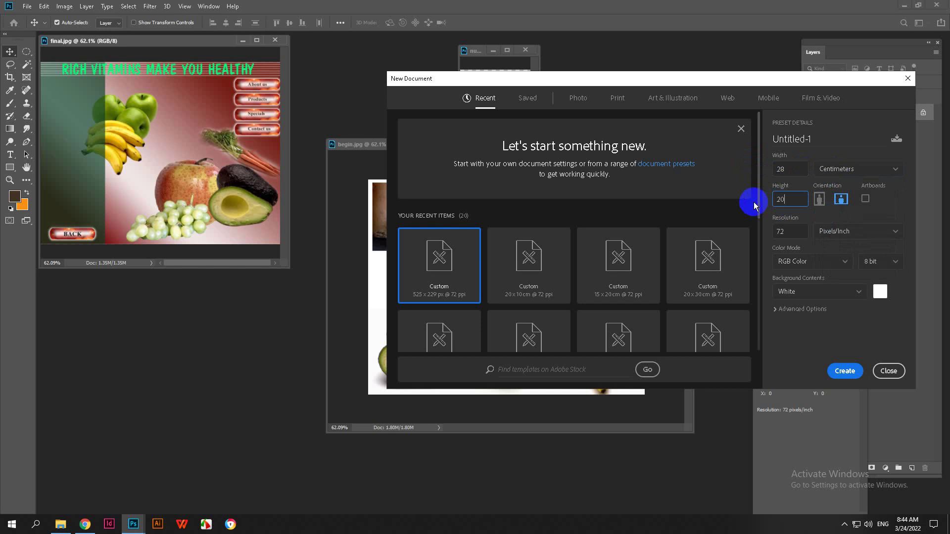
pyautogui.click(776, 170)
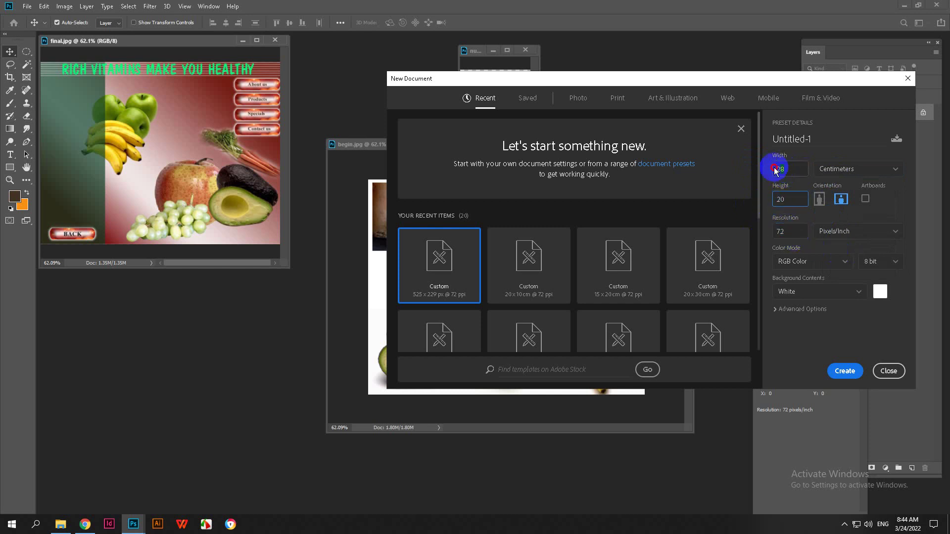
pyautogui.click(785, 232)
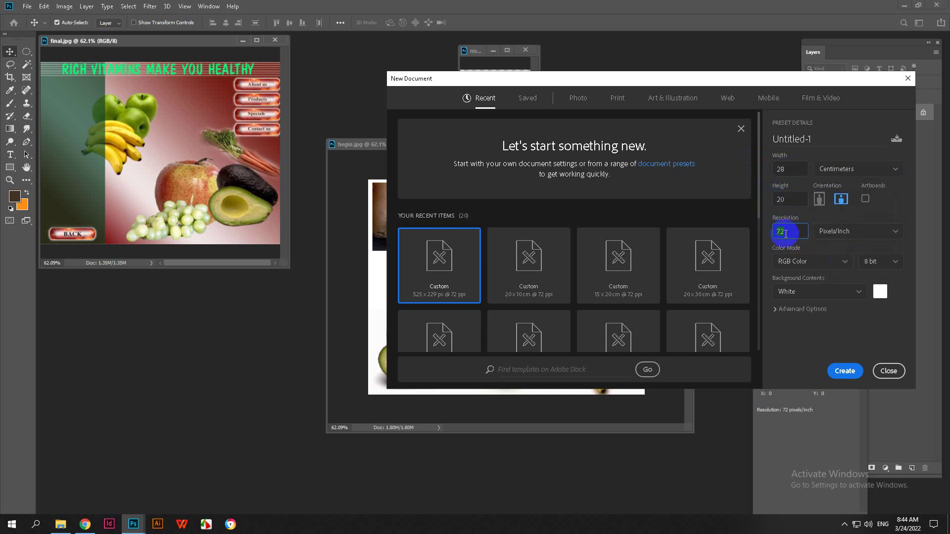
pyautogui.click(846, 371)
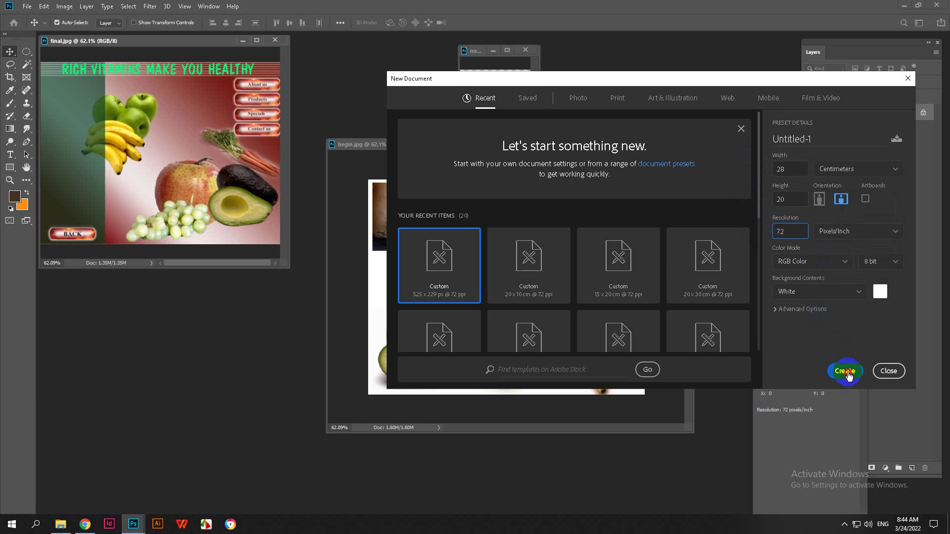
# - Resize and arrange the document windows to keep the final.jpg reference visible beside an enlarged view of the blank canvas
pyautogui.moveTo(179, 52); pyautogui.dragTo(315, 161)
pyautogui.click(394, 276)
pyautogui.moveTo(444, 338); pyautogui.dragTo(302, 246)
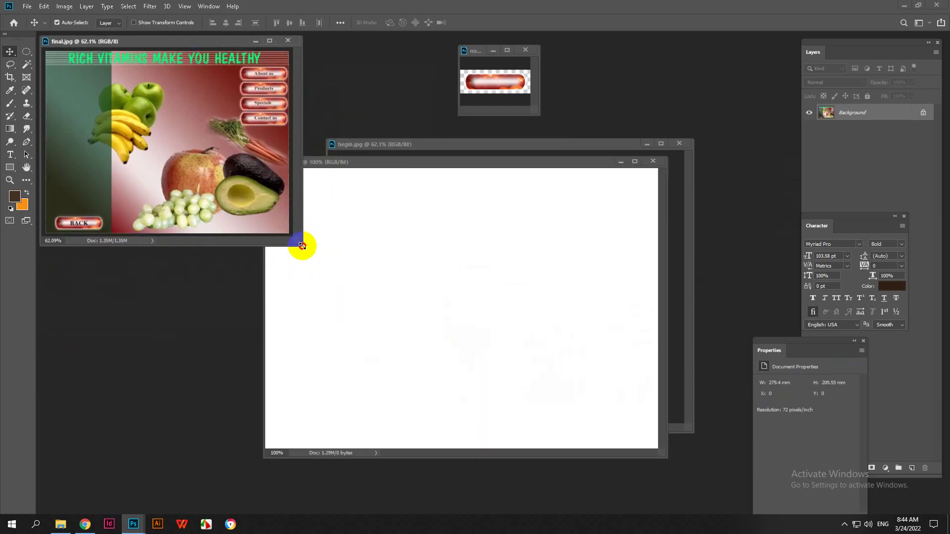
pyautogui.moveTo(405, 163); pyautogui.dragTo(319, 204)
pyautogui.moveTo(401, 202); pyautogui.dragTo(464, 106)
pyautogui.moveTo(638, 403); pyautogui.dragTo(730, 495)
pyautogui.hotkey('ctrl', '0')
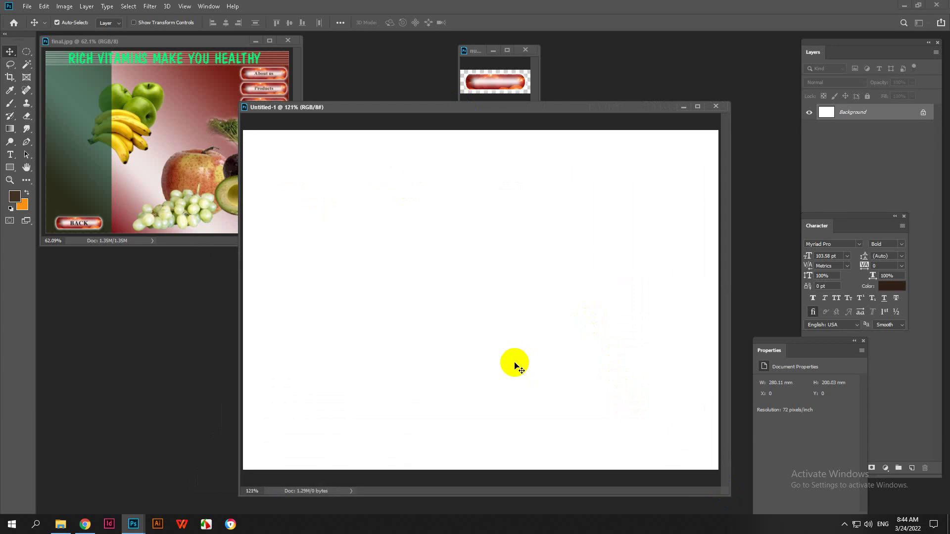
pyautogui.moveTo(357, 104); pyautogui.dragTo(418, 95)
pyautogui.click(191, 98)
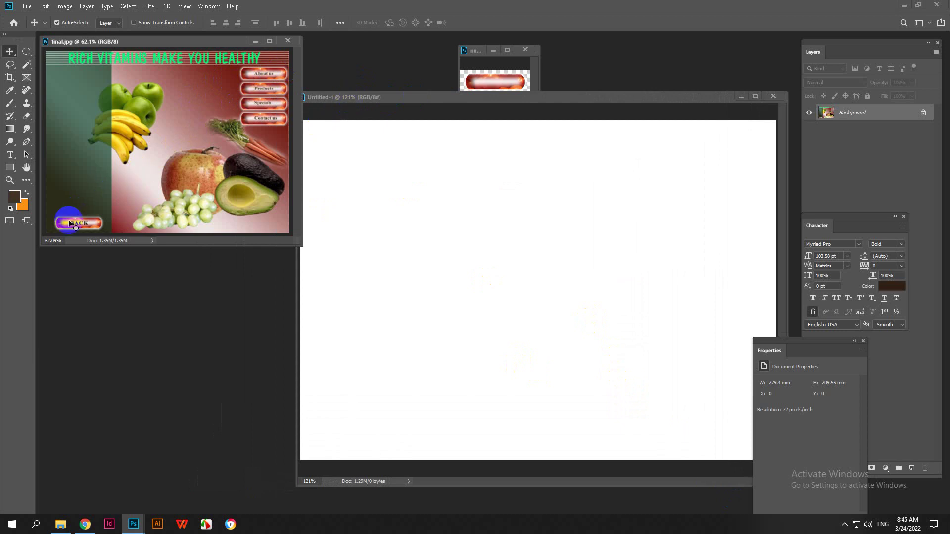
# - Reset the colours to default and sample the dark red of final.jpg's background as the foreground colour, keeping white as background
pyautogui.press('d')
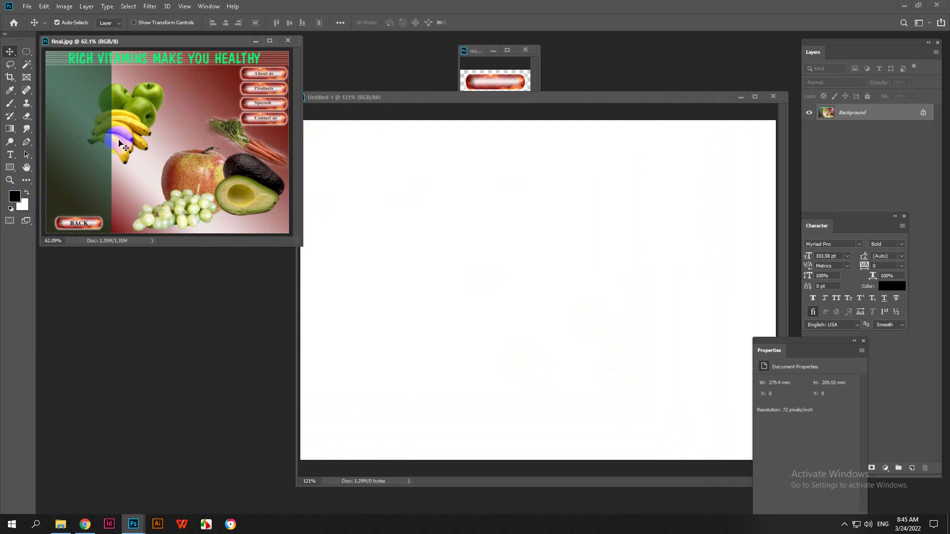
pyautogui.click(10, 208)
pyautogui.click(15, 196)
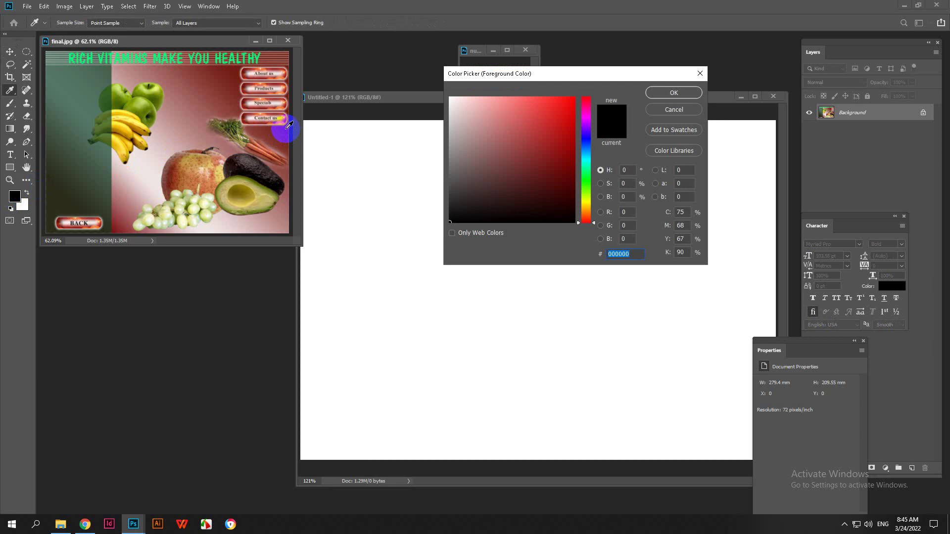
pyautogui.click(287, 128)
pyautogui.click(674, 93)
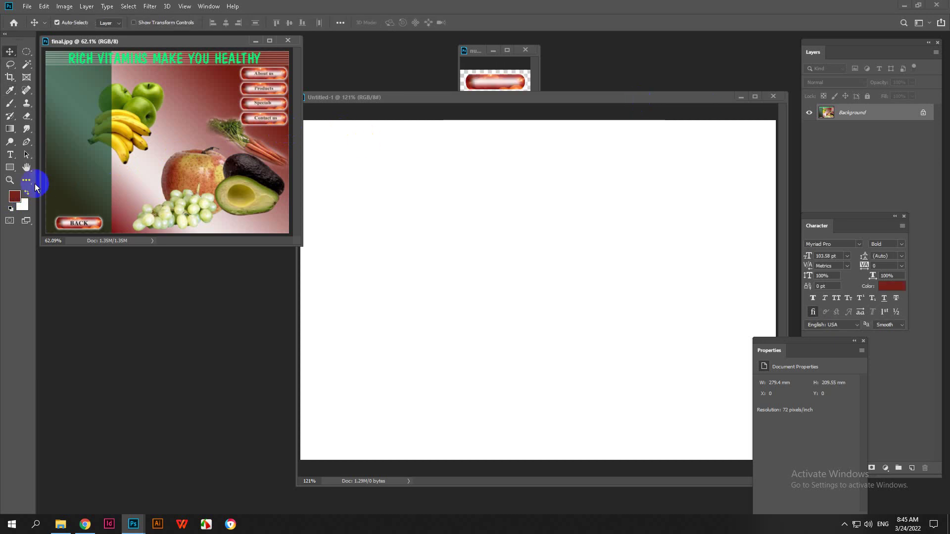
pyautogui.click(23, 205)
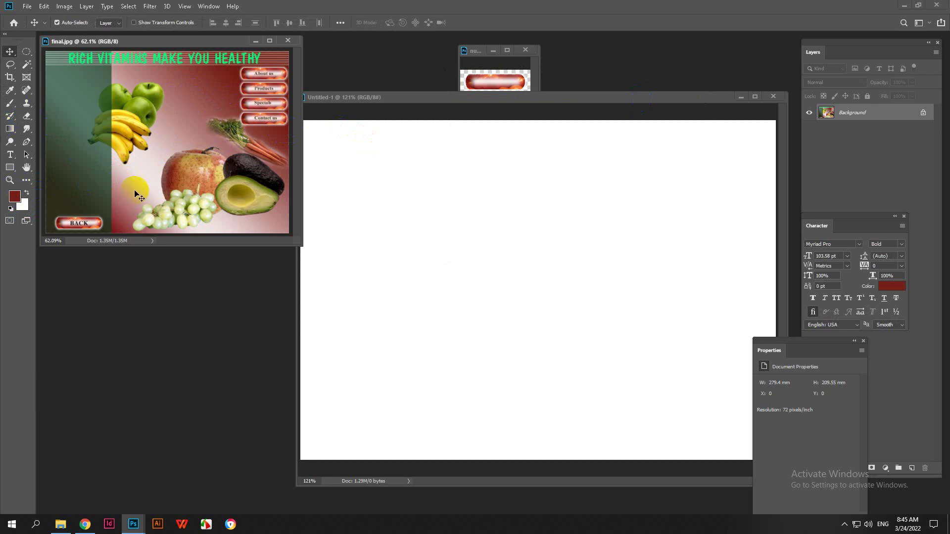
# - Set the Gradient tool to the reflected style and bring the blank document forward for filling
pyautogui.click(6, 130)
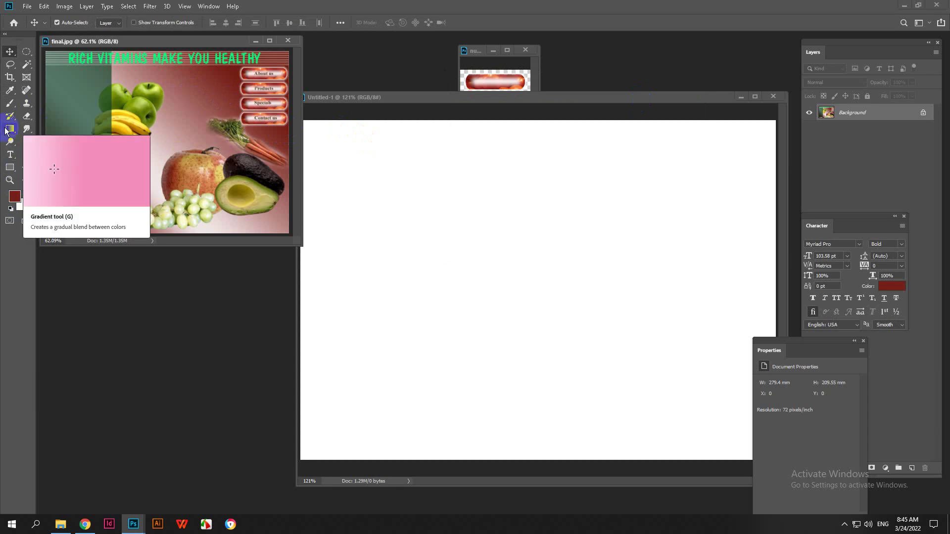
pyautogui.click(7, 129)
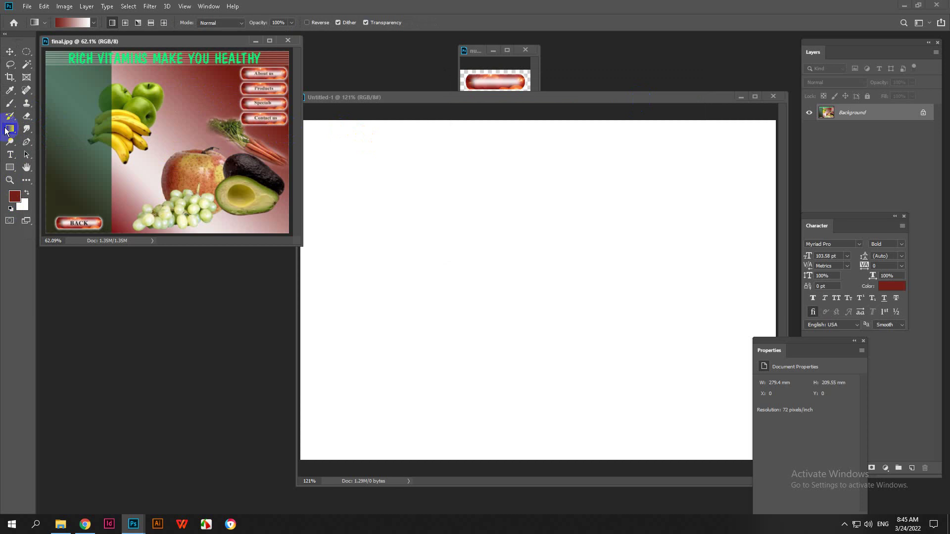
pyautogui.click(151, 27)
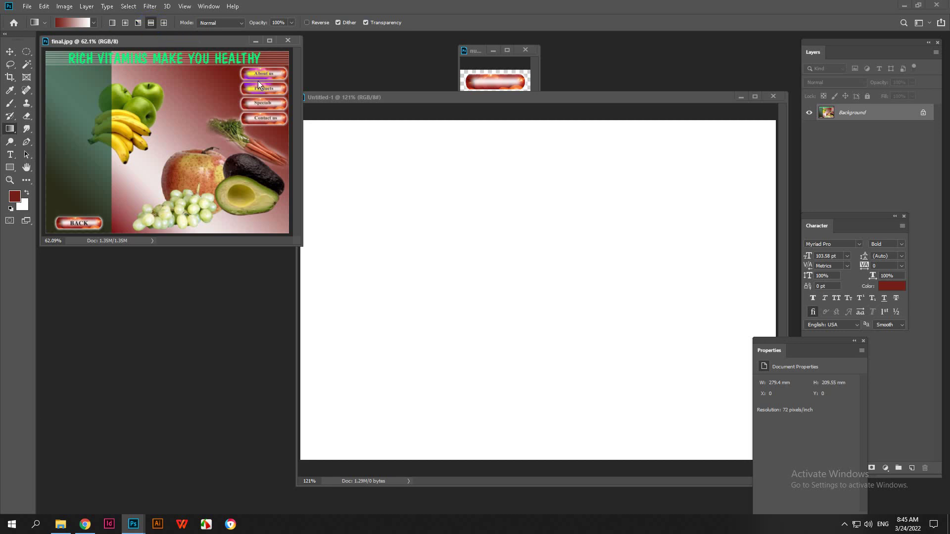
pyautogui.moveTo(501, 97); pyautogui.dragTo(470, 71)
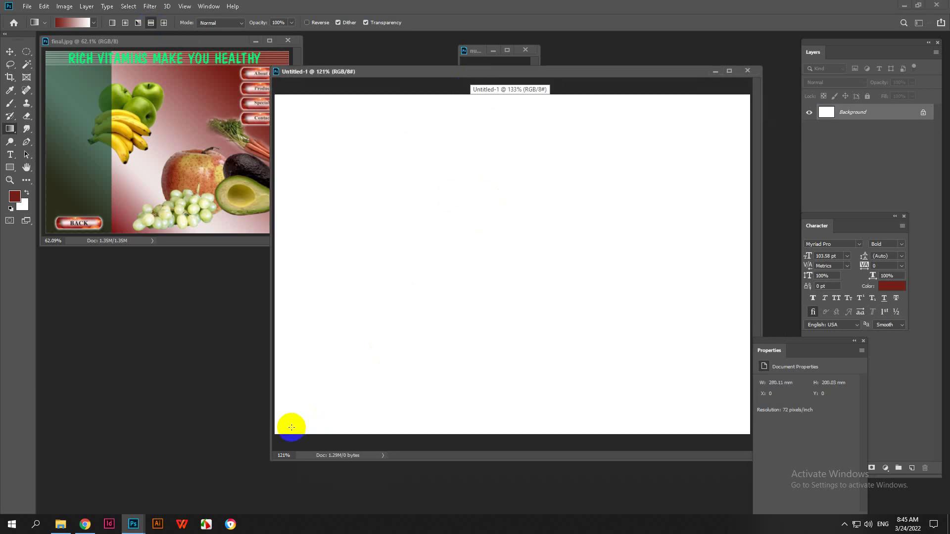
# - Try several diagonal reflected gradients from dark red to white across the canvas
pyautogui.moveTo(283, 427); pyautogui.dragTo(747, 99)
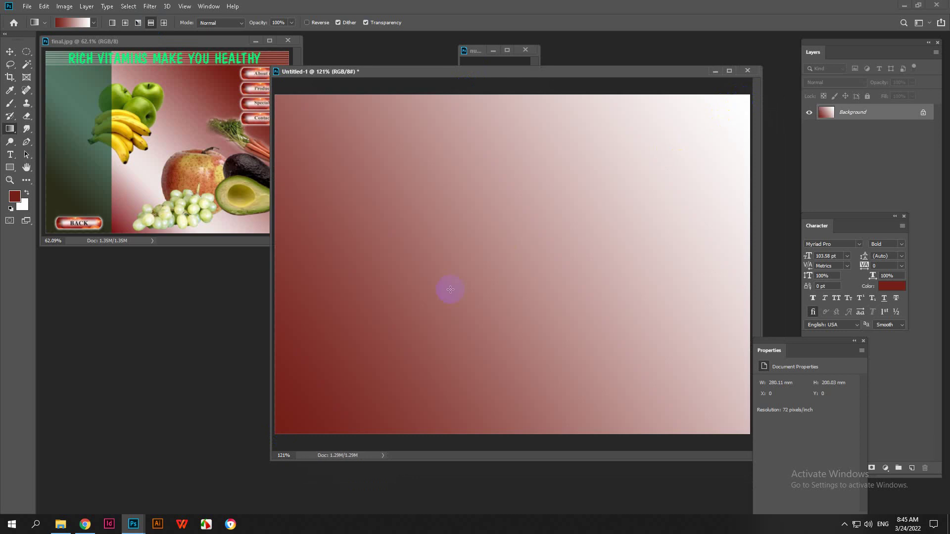
pyautogui.hotkey('ctrl', '-')
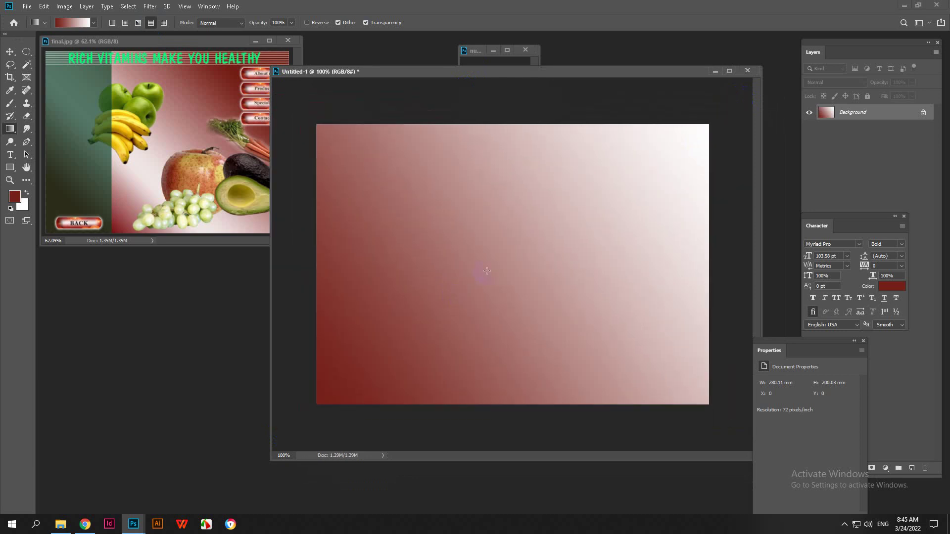
pyautogui.moveTo(487, 270); pyautogui.dragTo(322, 399)
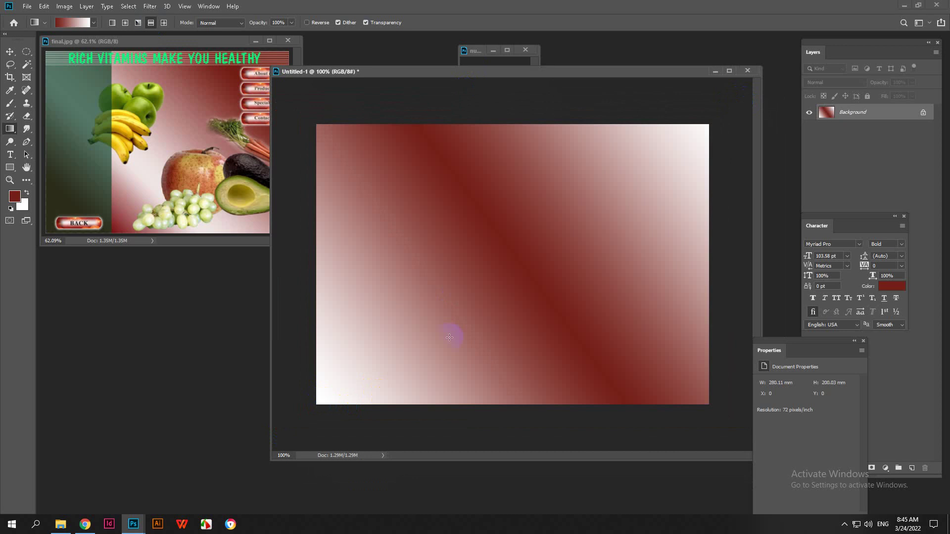
pyautogui.moveTo(543, 270); pyautogui.dragTo(702, 140)
pyautogui.moveTo(563, 240); pyautogui.dragTo(663, 160)
# - Reverse the gradient and fill the background with a diagonal white band through the centre, fading to dark red in opposite corners
pyautogui.click(314, 23)
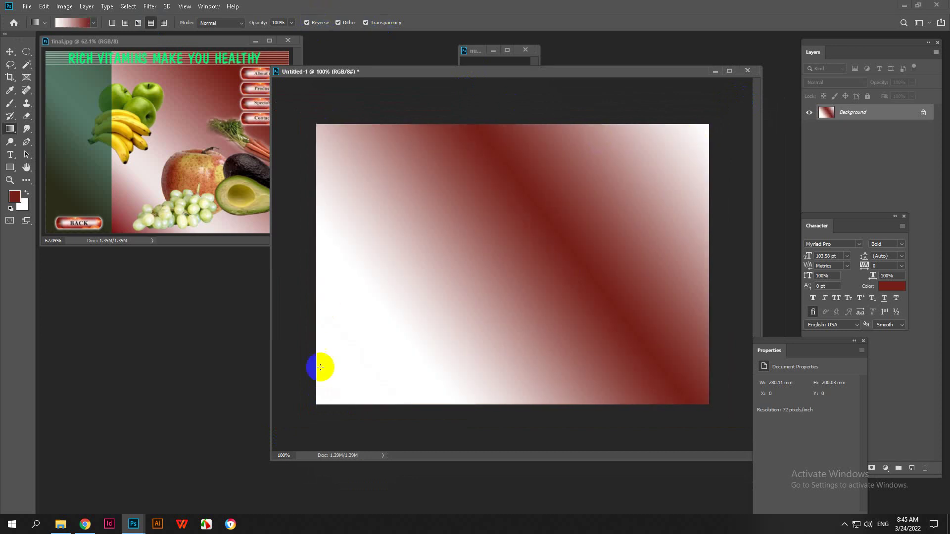
pyautogui.moveTo(323, 401); pyautogui.dragTo(727, 96)
pyautogui.moveTo(544, 255); pyautogui.dragTo(717, 121)
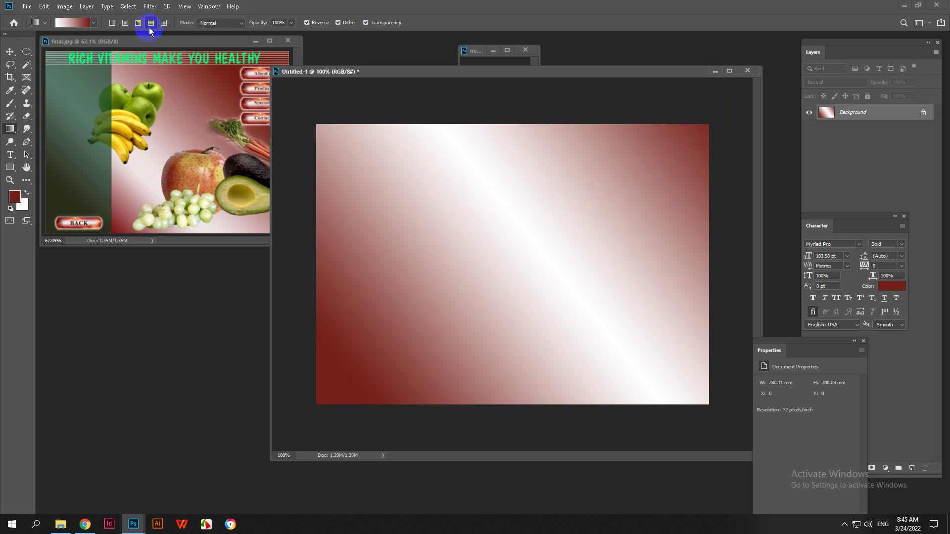
pyautogui.moveTo(521, 250); pyautogui.dragTo(584, 118)
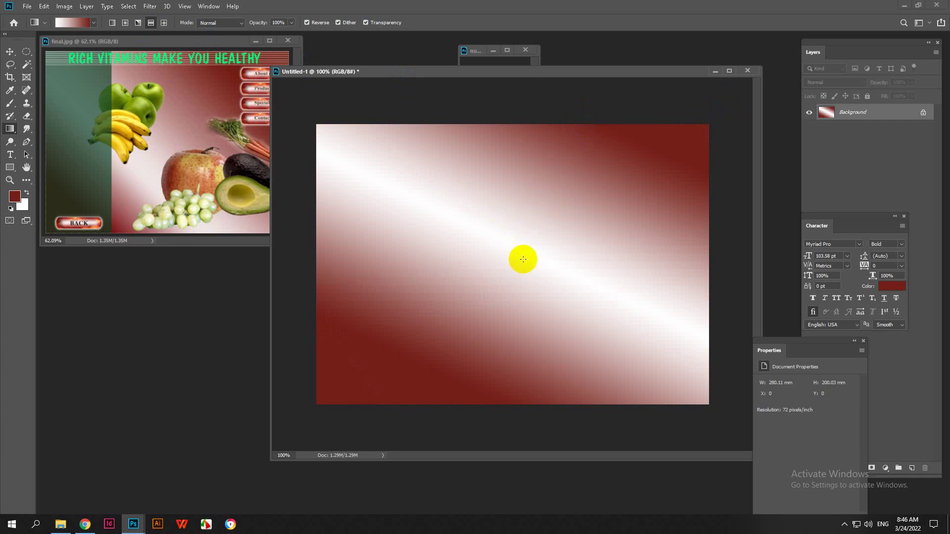
pyautogui.moveTo(521, 257); pyautogui.dragTo(604, 163)
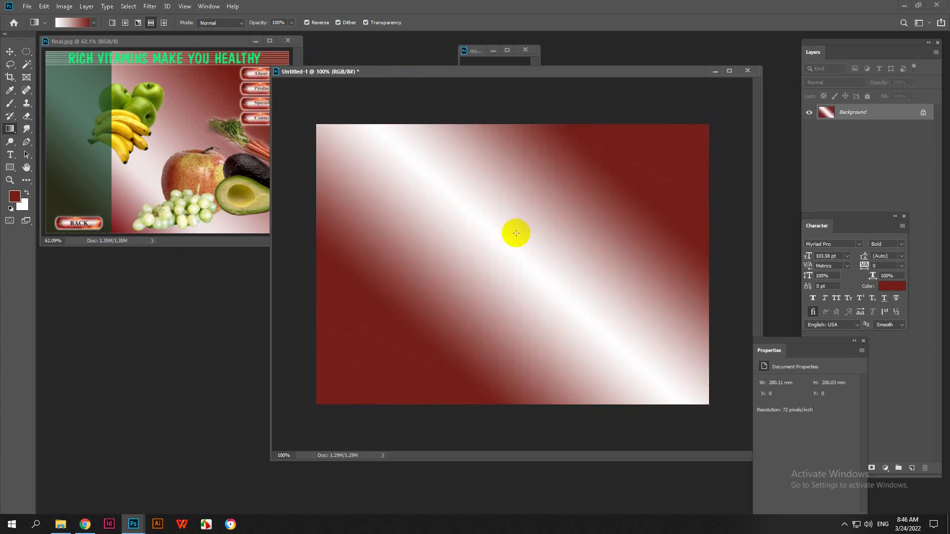
pyautogui.moveTo(514, 235); pyautogui.dragTo(615, 181)
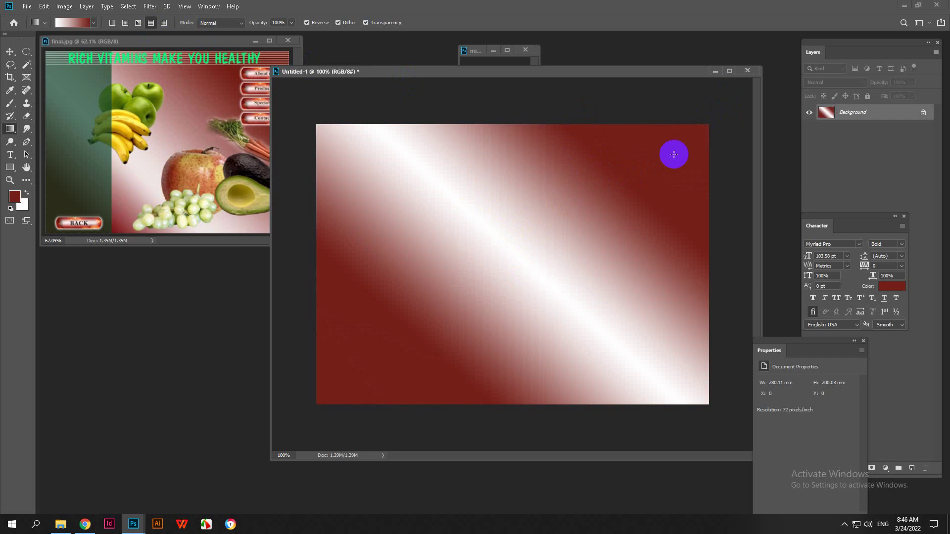
# - Try reflected gradients of different lengths from the canvas centre toward its upper-right corner, comparing the white band with final.jpg
pyautogui.click(167, 200)
pyautogui.moveTo(472, 307); pyautogui.dragTo(545, 250)
pyautogui.moveTo(487, 288); pyautogui.dragTo(557, 186)
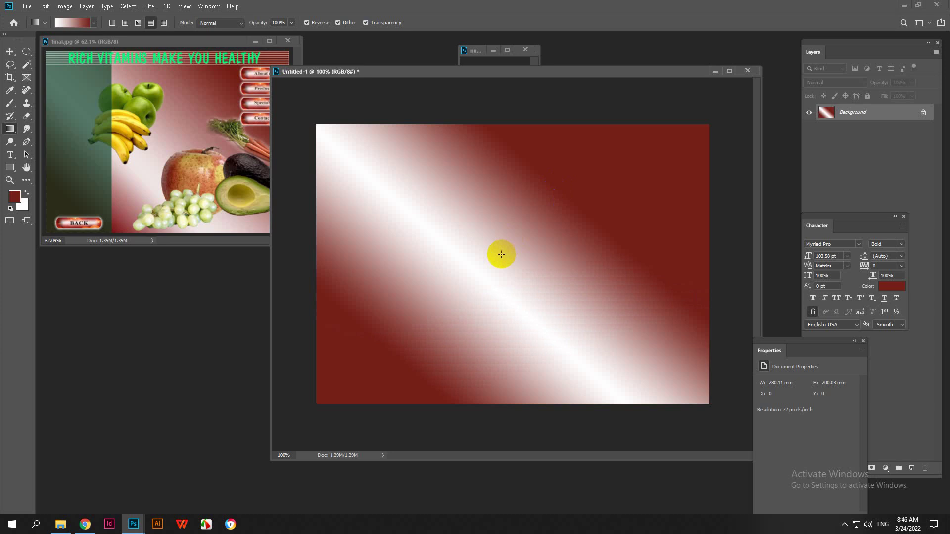
pyautogui.click(136, 142)
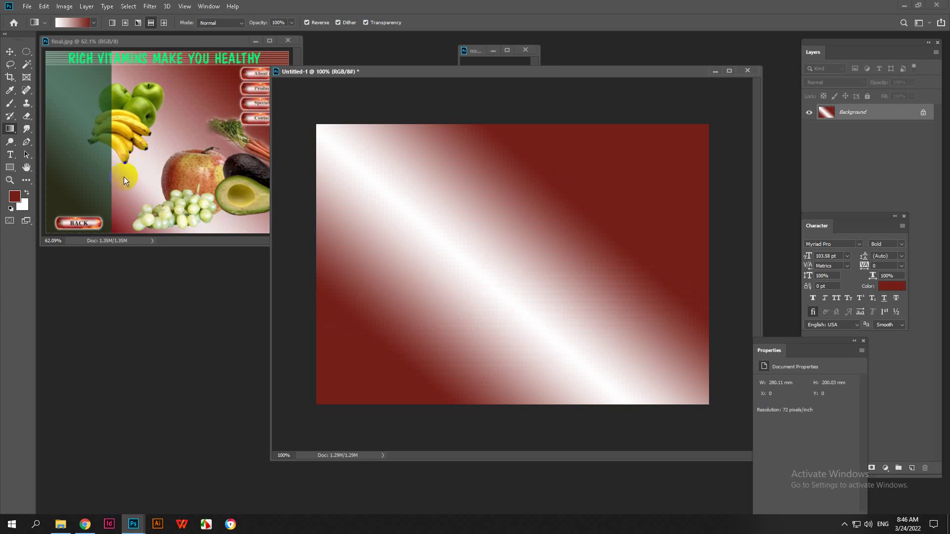
pyautogui.click(177, 144)
pyautogui.moveTo(509, 295); pyautogui.dragTo(595, 197)
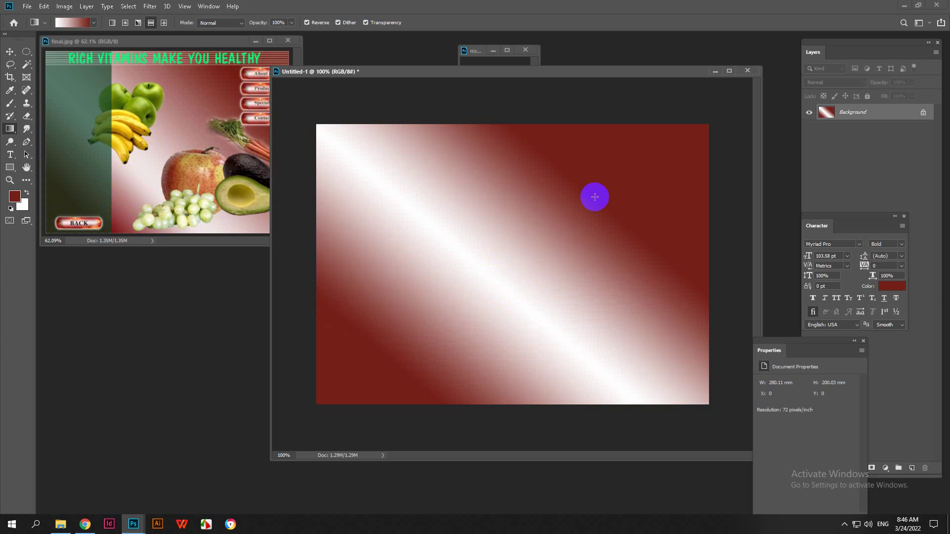
pyautogui.moveTo(524, 286); pyautogui.dragTo(626, 174)
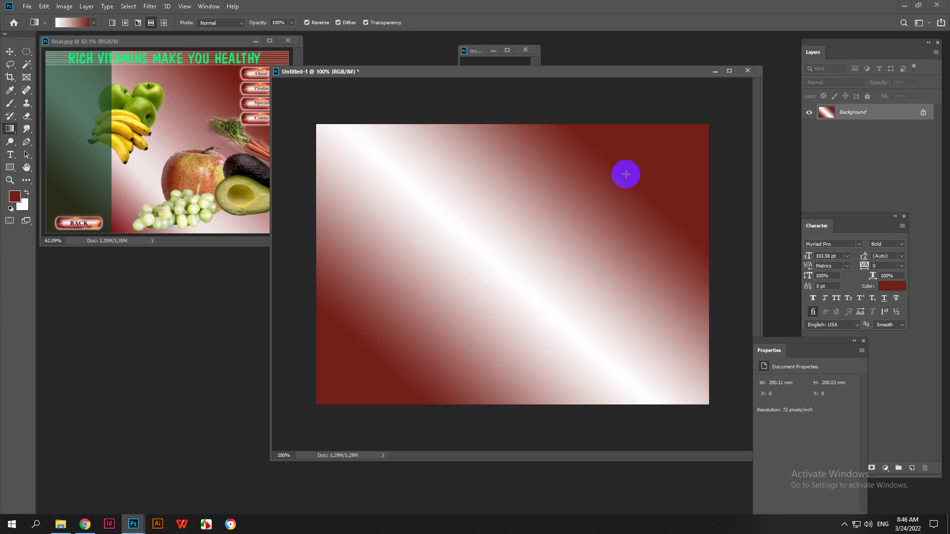
pyautogui.moveTo(510, 286); pyautogui.dragTo(601, 196)
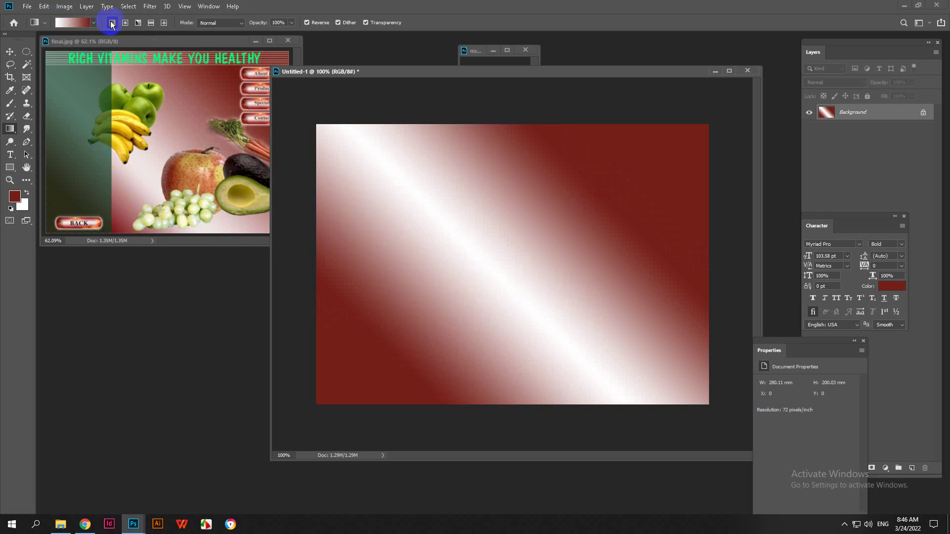
# - Test a linear gradient diagonally across the canvas, and add a dark red colour stop and an opacity stop at 66% to the gradient
pyautogui.moveTo(321, 400); pyautogui.dragTo(654, 145)
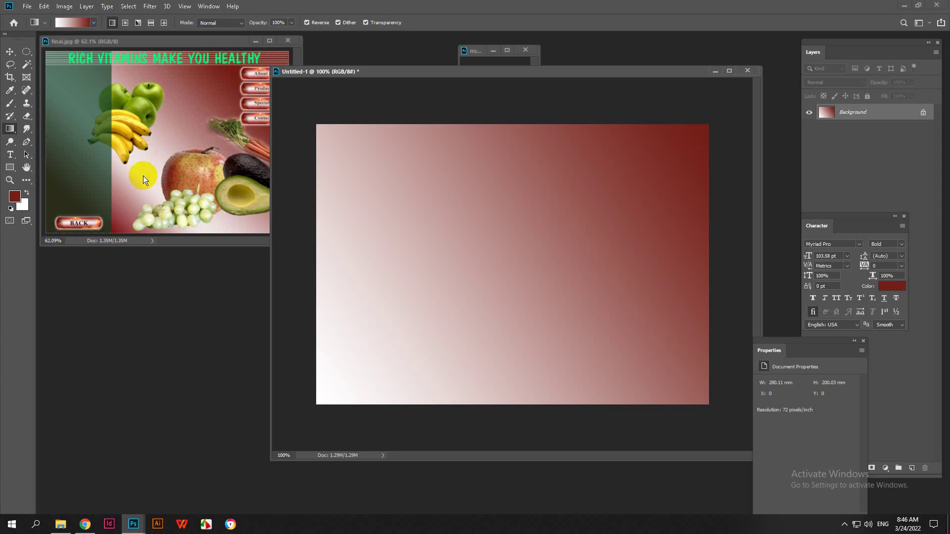
pyautogui.click(72, 22)
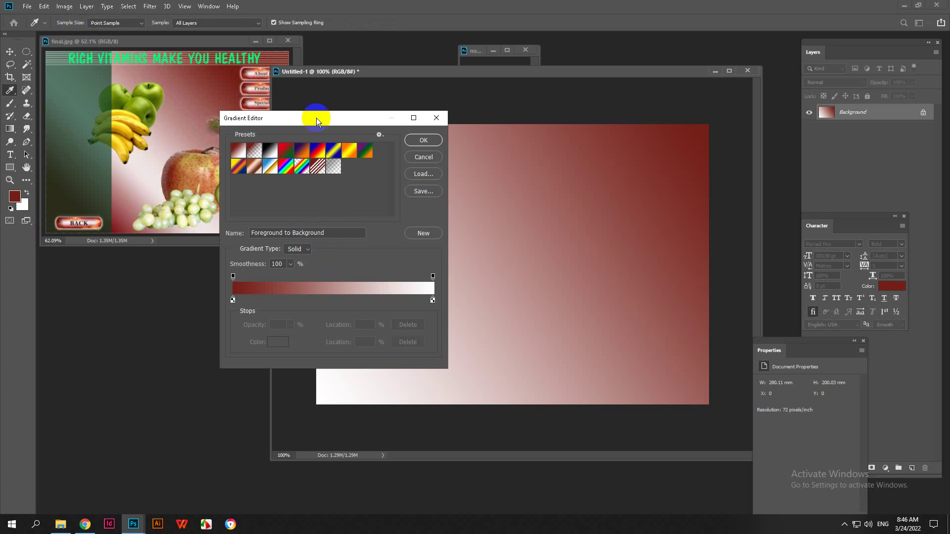
pyautogui.moveTo(316, 120); pyautogui.dragTo(374, 88)
pyautogui.click(382, 267)
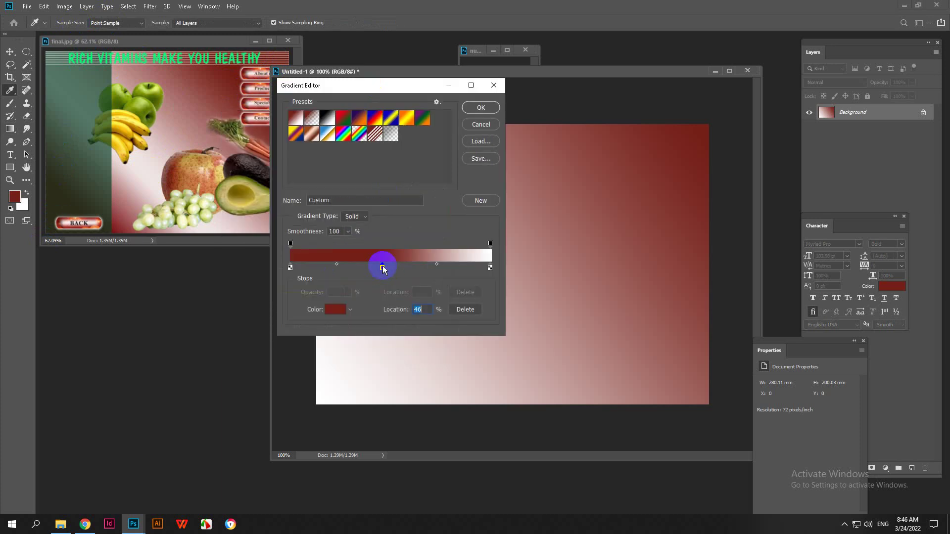
pyautogui.click(380, 244)
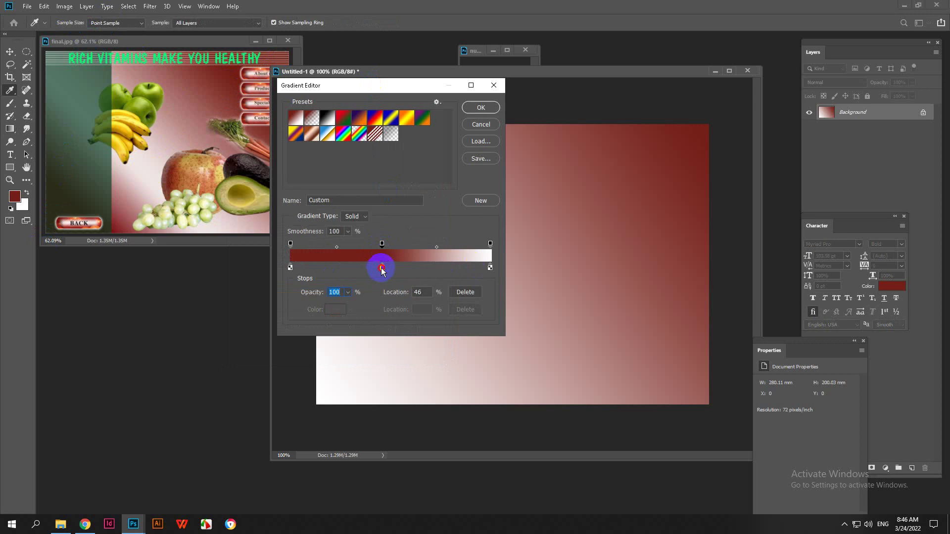
pyautogui.moveTo(383, 269); pyautogui.dragTo(422, 268)
pyautogui.moveTo(382, 244); pyautogui.dragTo(422, 245)
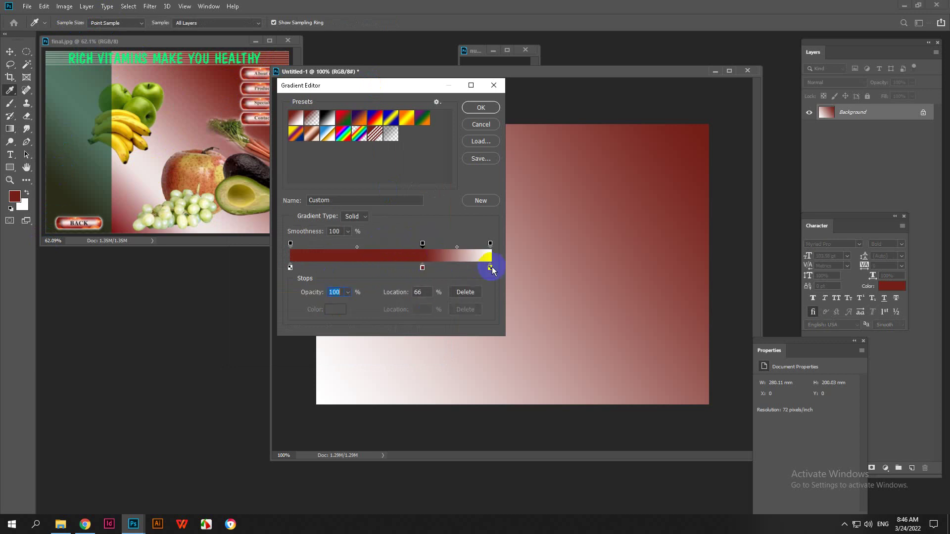
# - Arrange the gradient stops as dark red, white at 49% and dark red at 100%, and fill the canvas diagonally with it
pyautogui.moveTo(489, 269); pyautogui.dragTo(384, 268)
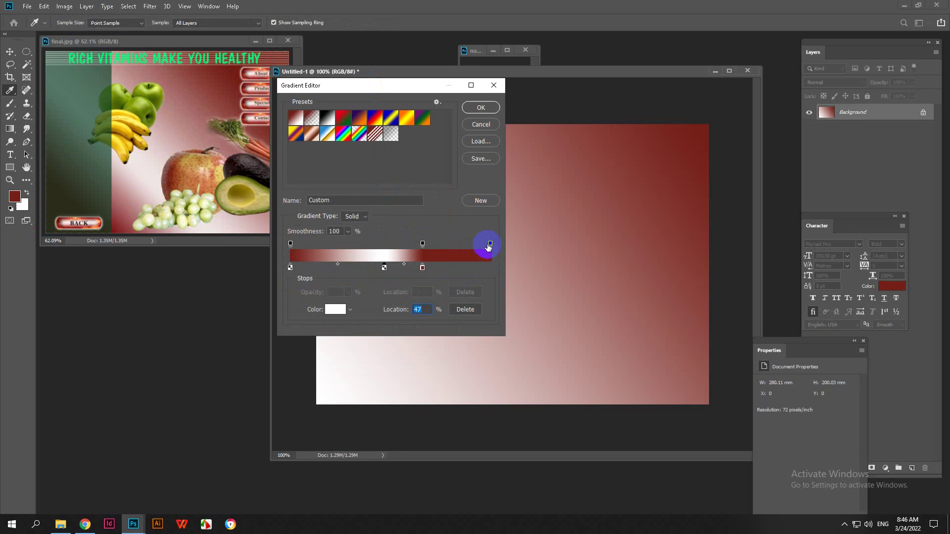
pyautogui.moveTo(487, 246); pyautogui.dragTo(383, 243)
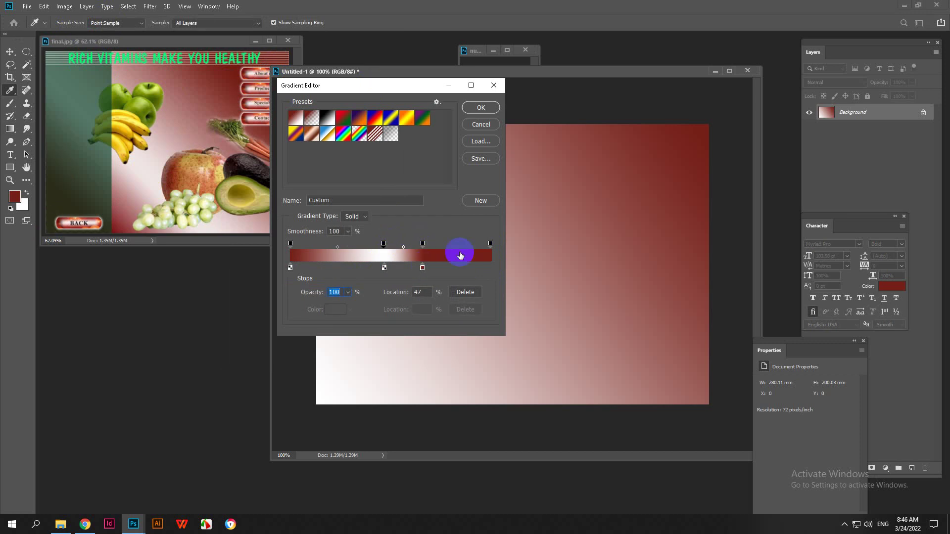
pyautogui.moveTo(490, 243); pyautogui.dragTo(492, 223)
pyautogui.moveTo(428, 246); pyautogui.dragTo(492, 242)
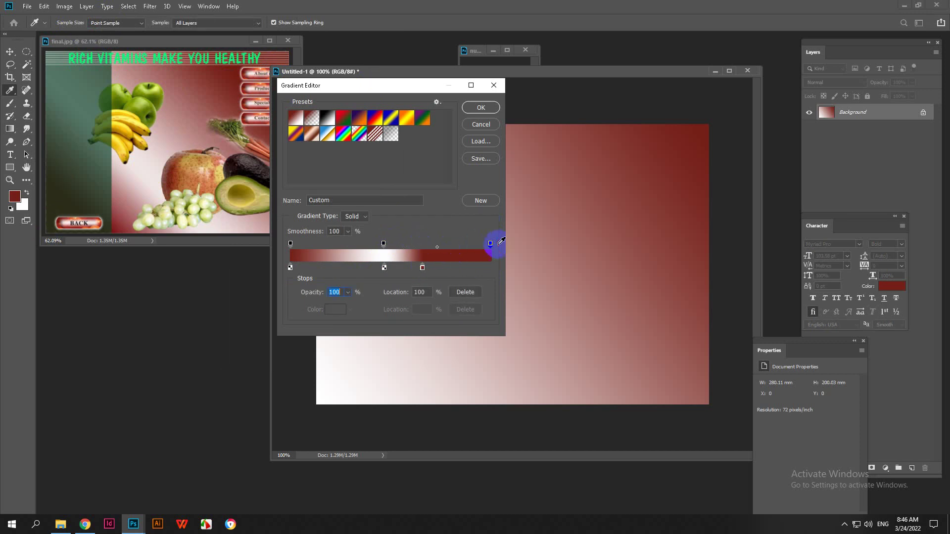
pyautogui.moveTo(422, 268); pyautogui.dragTo(490, 268)
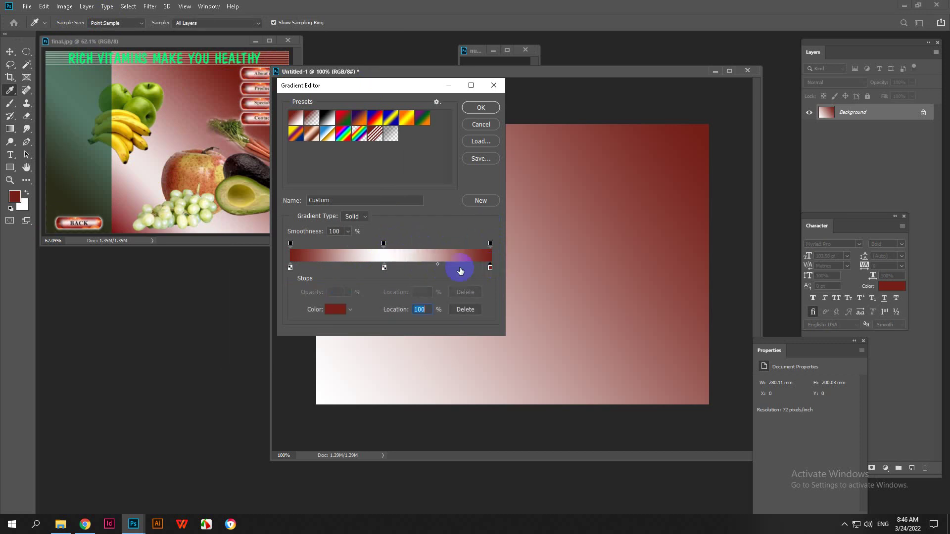
pyautogui.moveTo(384, 267)
pyautogui.mouseDown()
pyautogui.moveTo(388, 243)
pyautogui.moveTo(387, 268)
pyautogui.mouseUp()
pyautogui.click(391, 267)
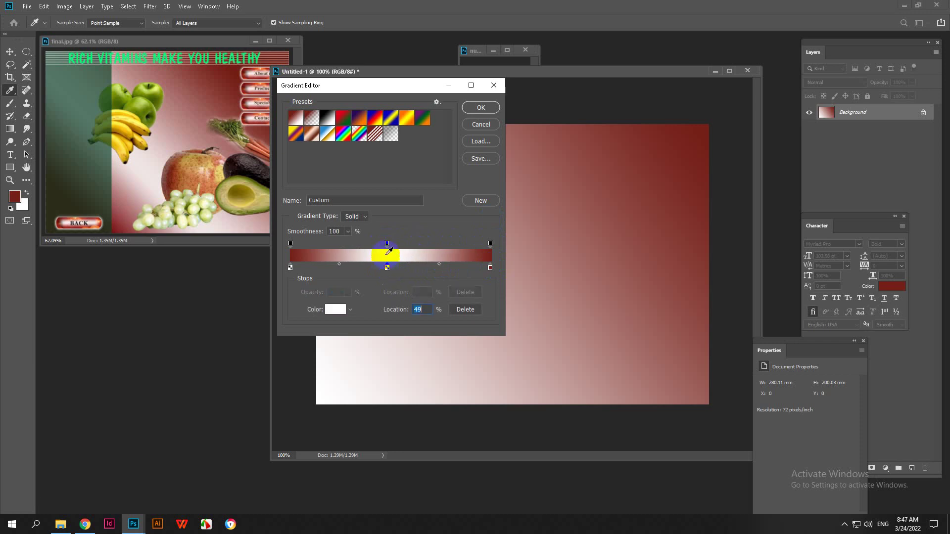
pyautogui.click(480, 108)
pyautogui.moveTo(320, 396); pyautogui.dragTo(696, 135)
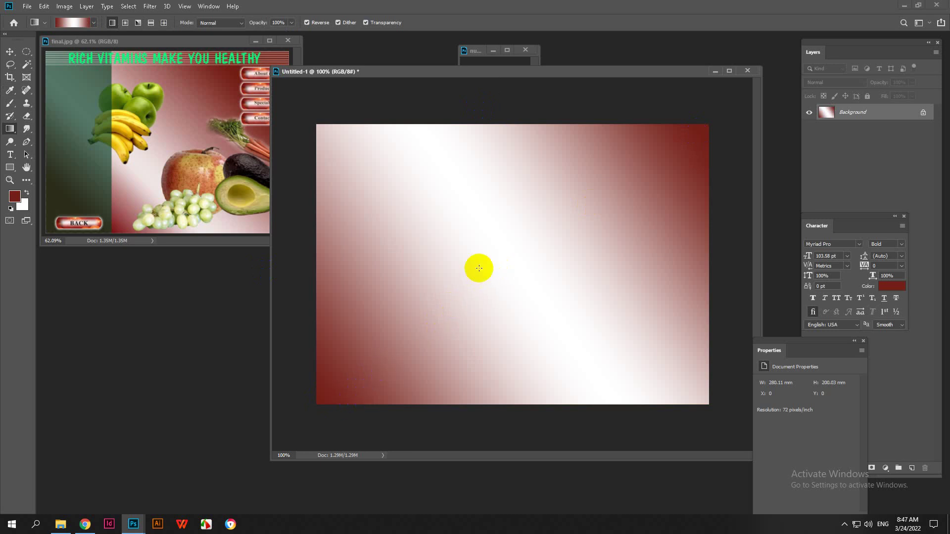
# - Add dark red stops on both sides of the white stop, the second at 78%, and refill the canvas diagonally
pyautogui.click(73, 22)
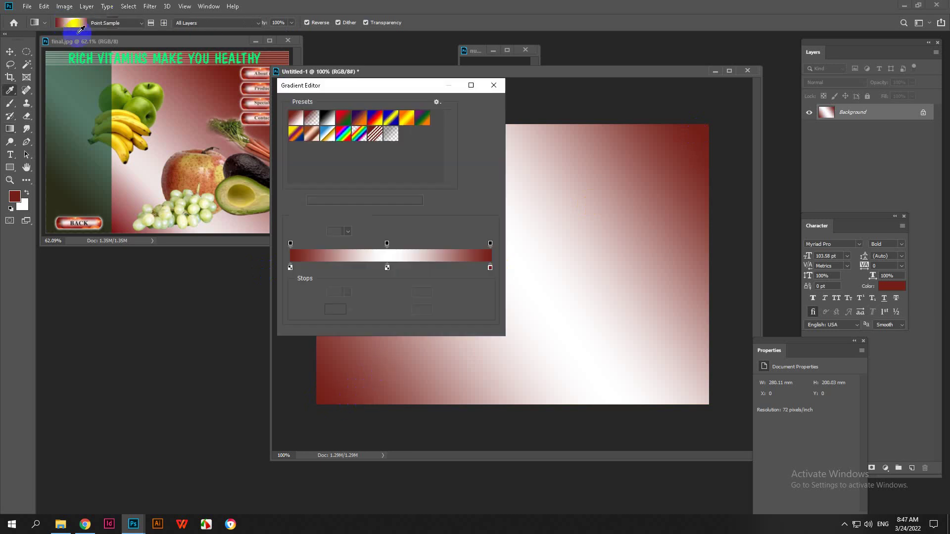
pyautogui.click(326, 266)
pyautogui.click(448, 268)
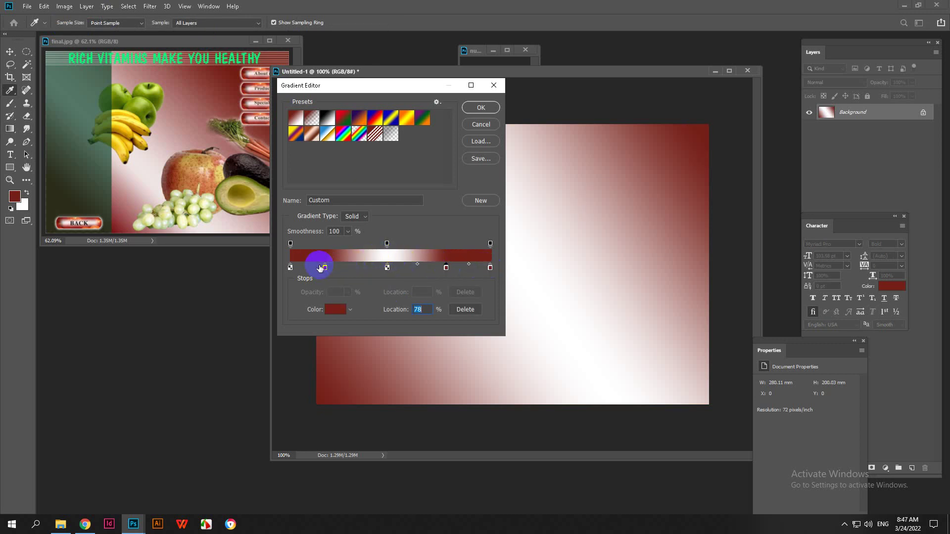
pyautogui.click(484, 110)
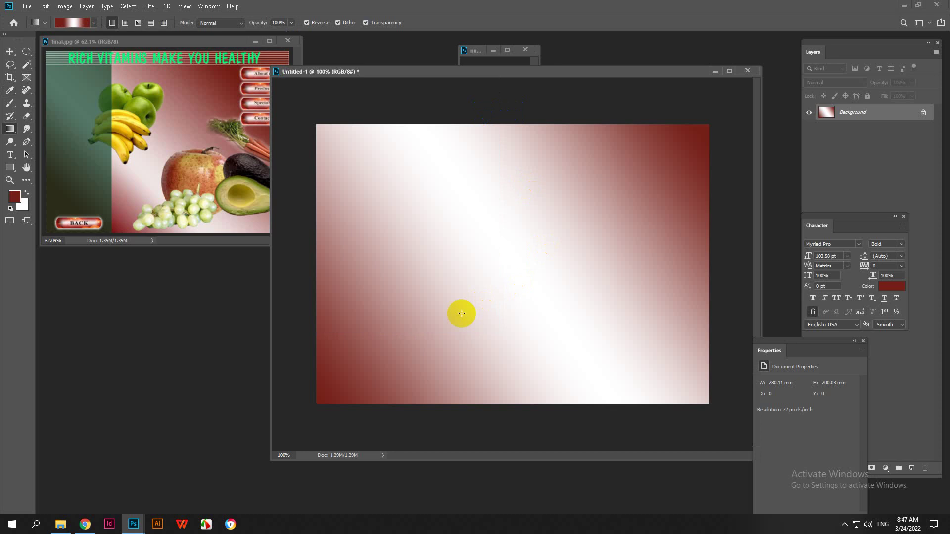
pyautogui.moveTo(319, 396)
pyautogui.mouseDown()
pyautogui.moveTo(679, 170)
pyautogui.moveTo(703, 144)
pyautogui.mouseUp()
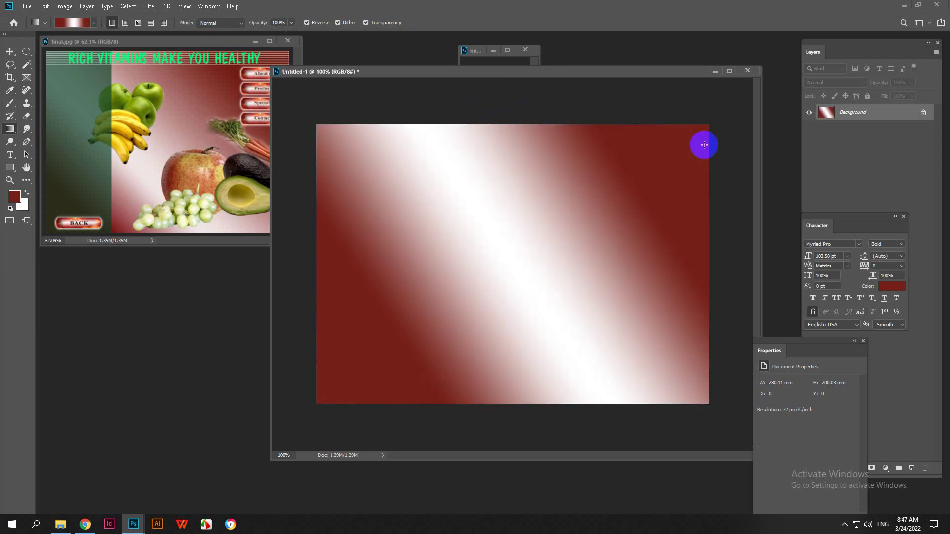
pyautogui.moveTo(388, 402); pyautogui.dragTo(622, 134)
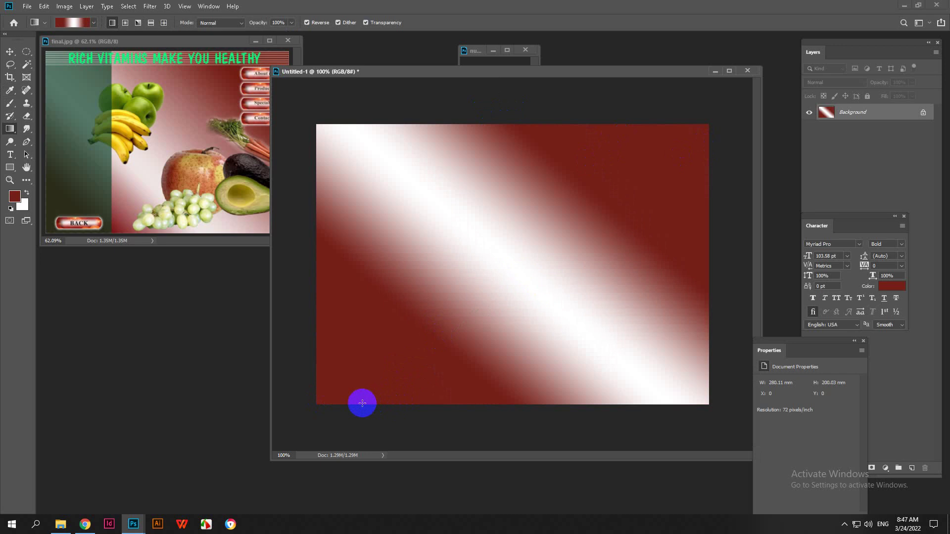
pyautogui.moveTo(361, 404); pyautogui.dragTo(625, 122)
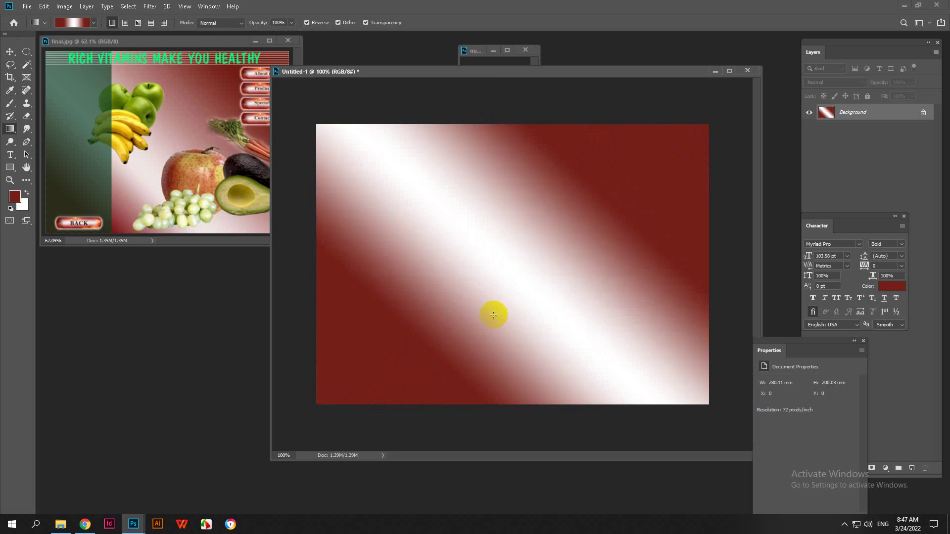
# - Spread the inner dark red stops outward and refill the background with a wider white band from upper-left to lower-right
pyautogui.click(72, 22)
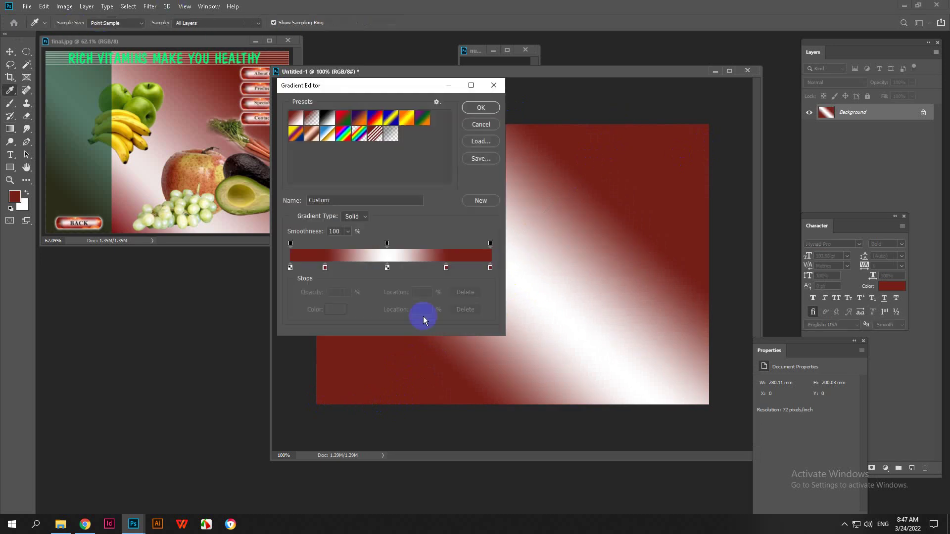
pyautogui.moveTo(325, 268); pyautogui.dragTo(311, 268)
pyautogui.moveTo(445, 267); pyautogui.dragTo(454, 268)
pyautogui.click(480, 107)
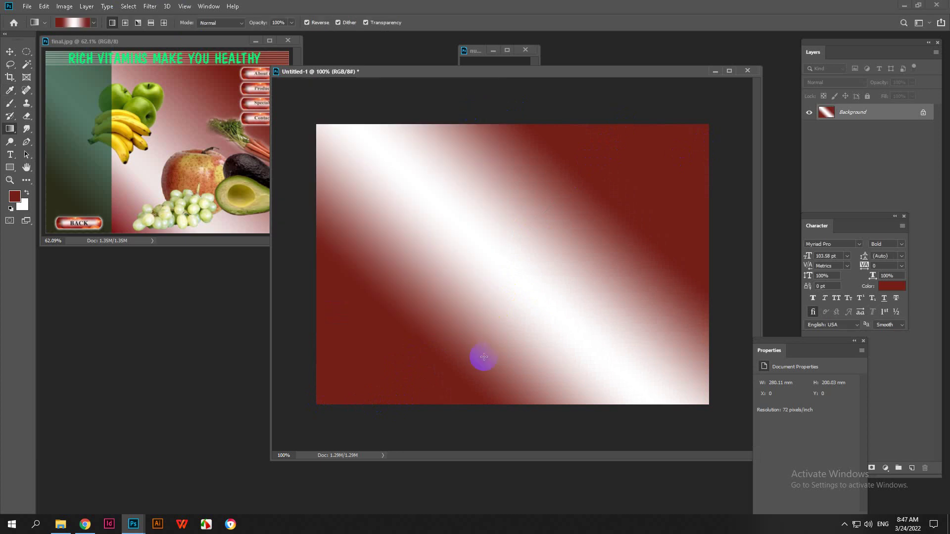
pyautogui.moveTo(430, 407); pyautogui.dragTo(609, 150)
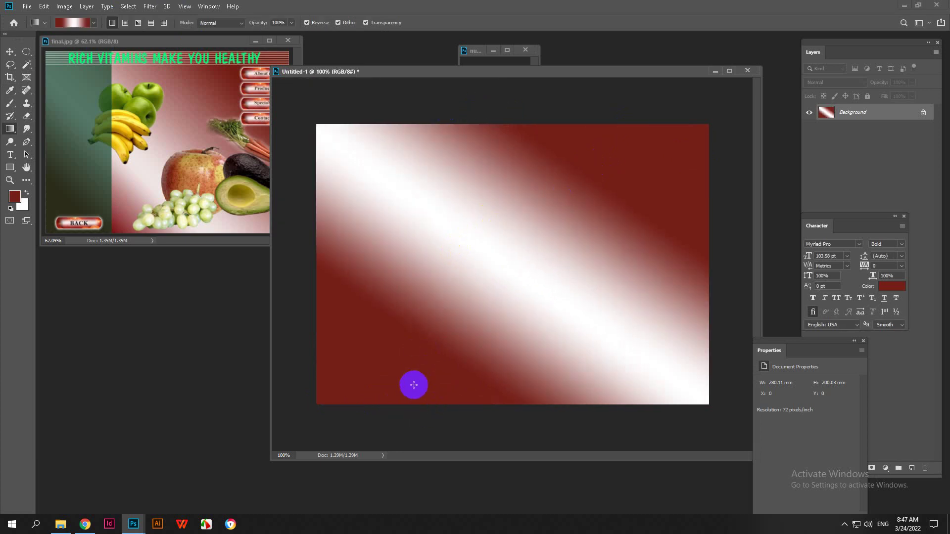
pyautogui.moveTo(403, 410); pyautogui.dragTo(623, 139)
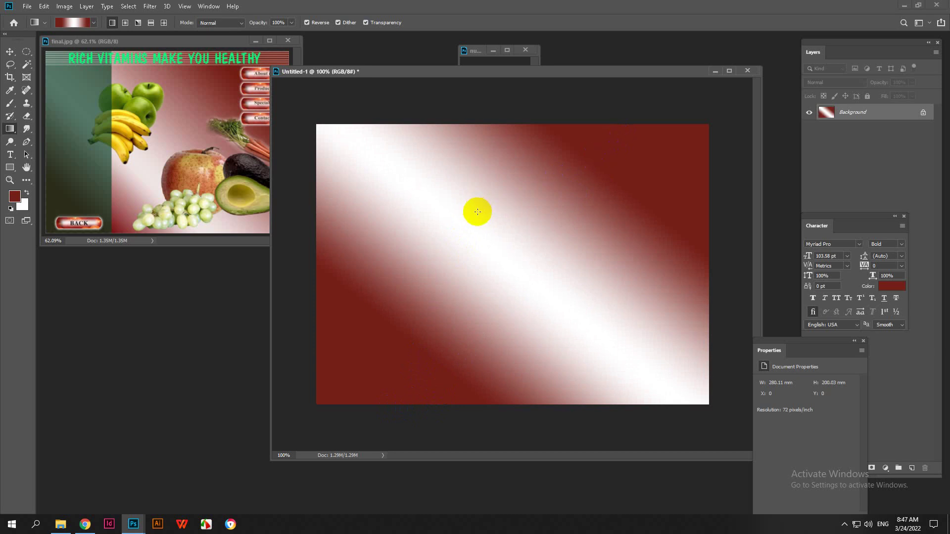
pyautogui.click(681, 163)
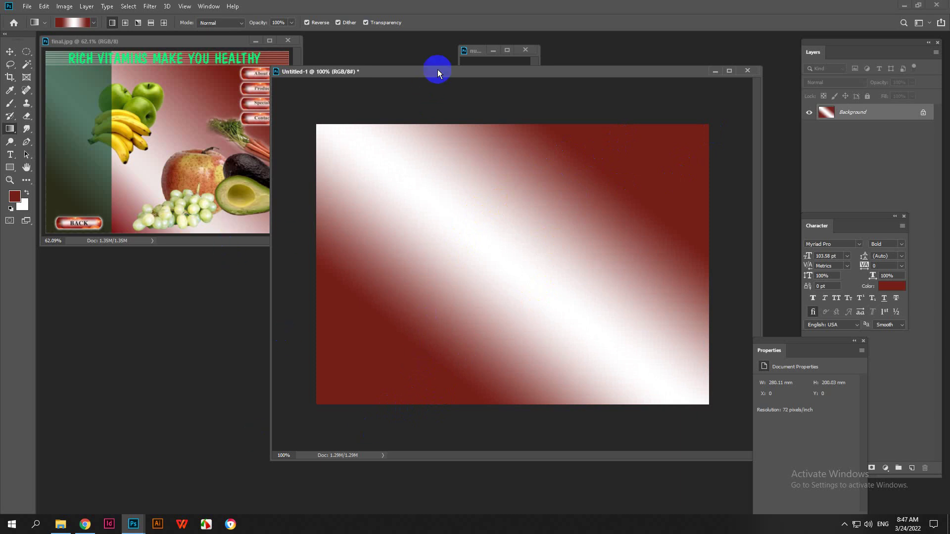
# - Move the gradient document aside, bring begin.jpg forward and enlarge its window, with the Move tool active
pyautogui.moveTo(438, 73); pyautogui.dragTo(195, 273)
pyautogui.moveTo(440, 144); pyautogui.dragTo(373, 123)
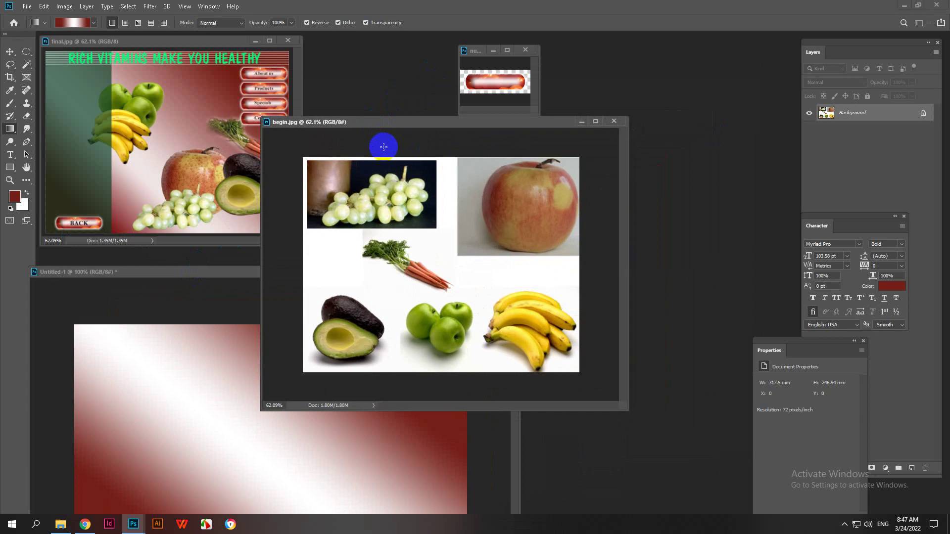
pyautogui.click(10, 52)
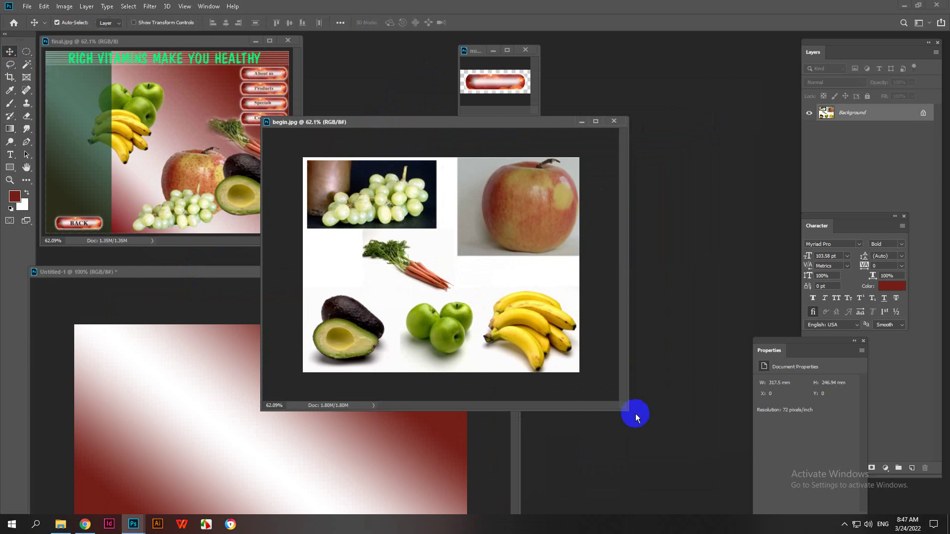
pyautogui.moveTo(627, 410); pyautogui.dragTo(718, 452)
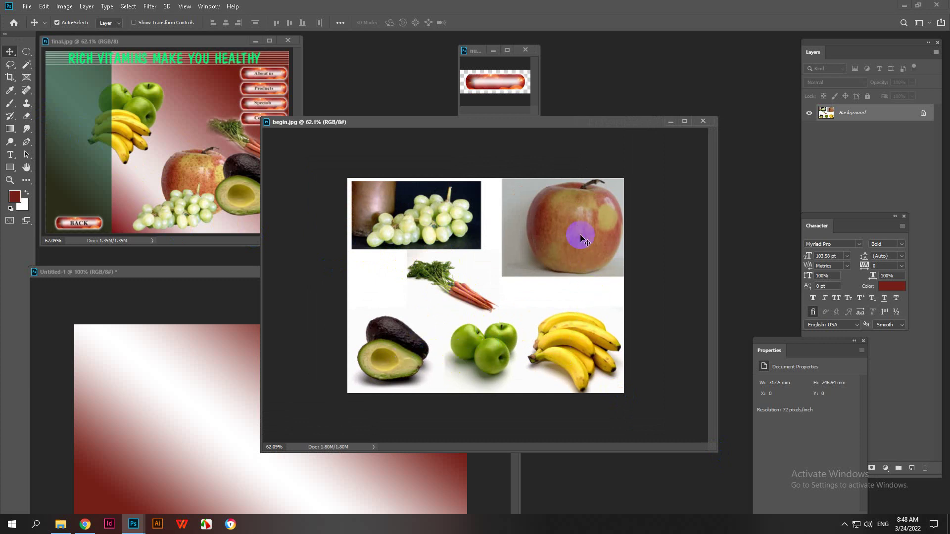
# - Focus on the avocados in begin.jpg and activate the Pen tool in Path mode
pyautogui.click(562, 339)
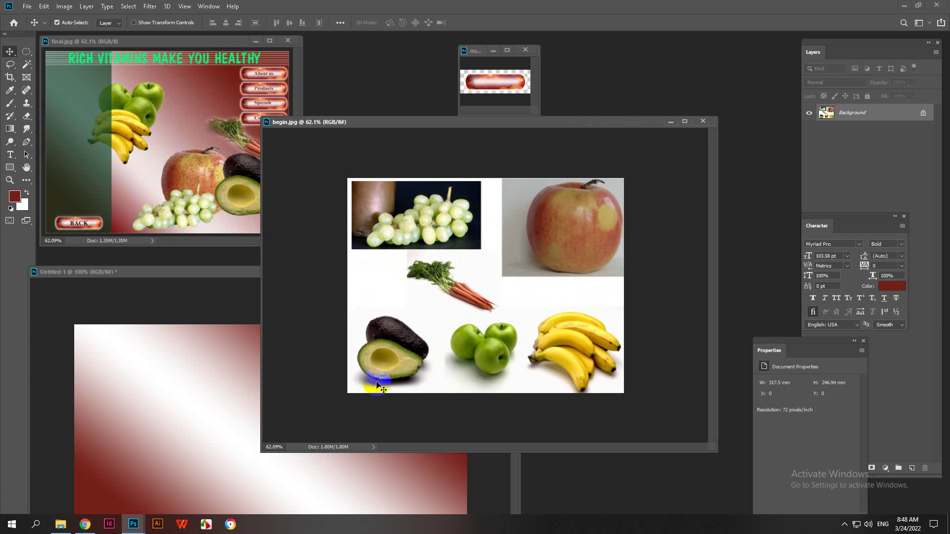
pyautogui.scroll(12, 363, 386)
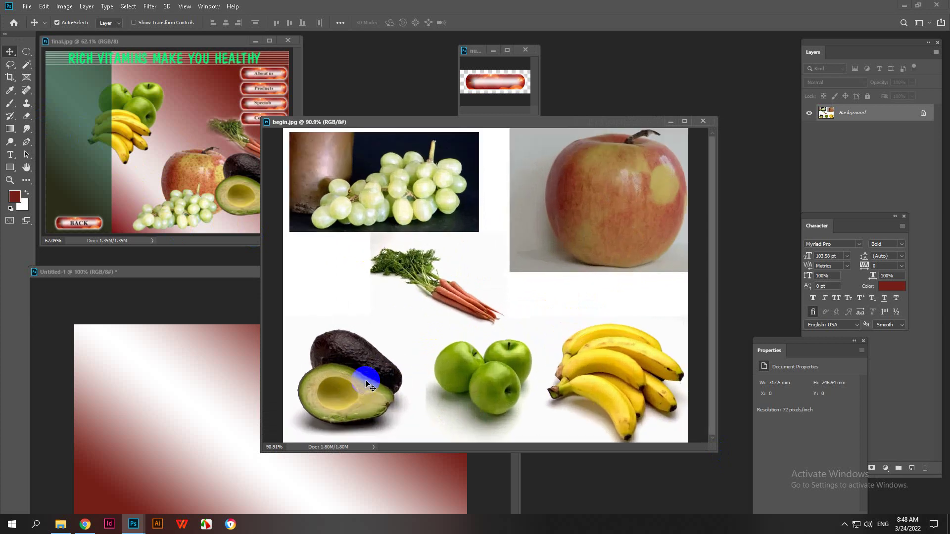
pyautogui.moveTo(364, 381); pyautogui.dragTo(481, 301)
pyautogui.scroll(3, 384, 361)
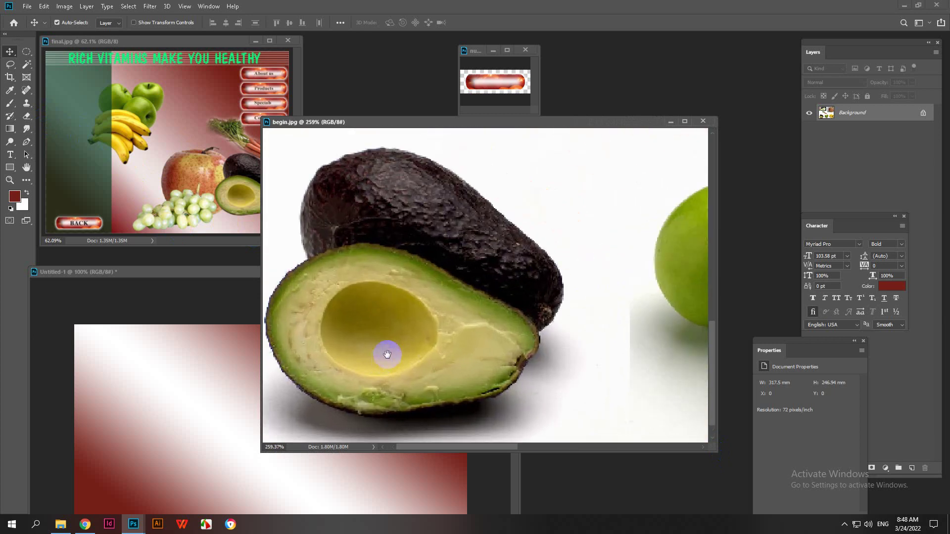
pyautogui.moveTo(387, 353); pyautogui.dragTo(447, 342)
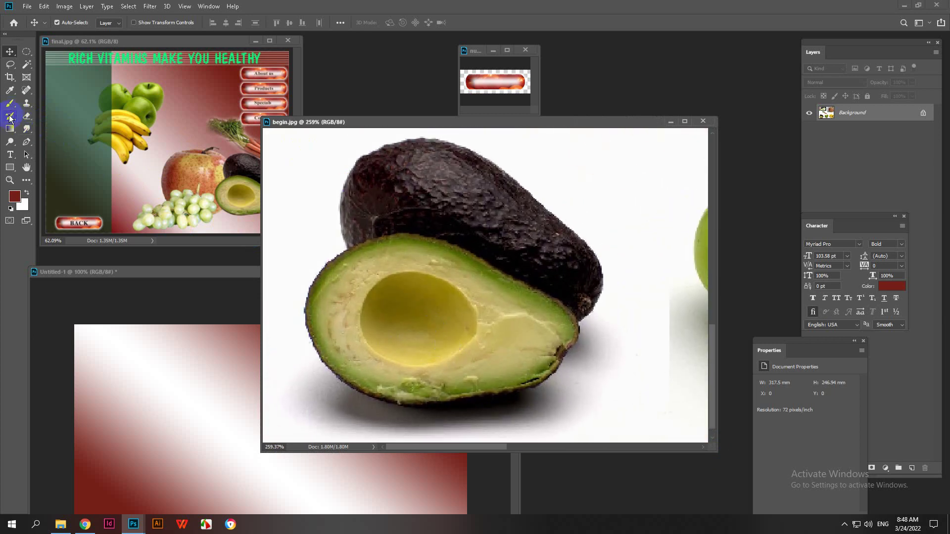
pyautogui.click(27, 144)
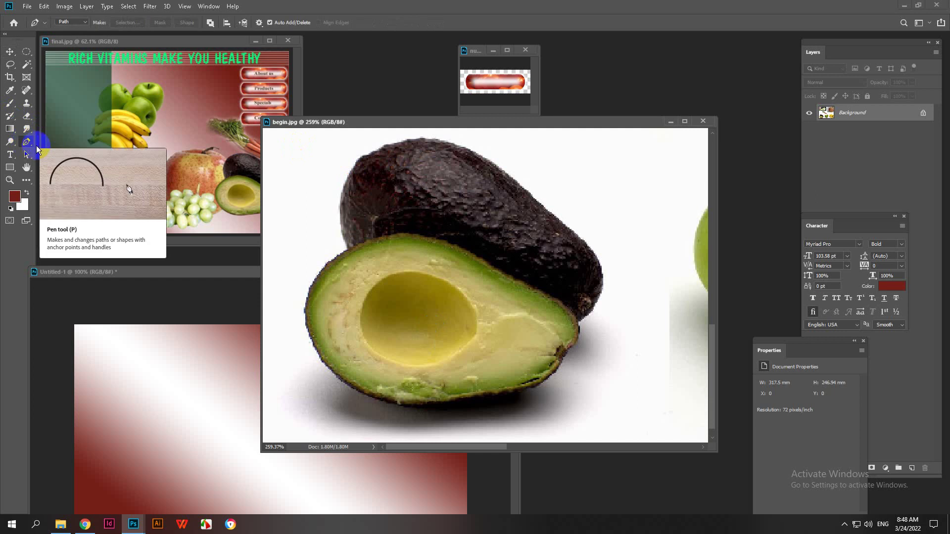
pyautogui.scroll(5, 336, 259)
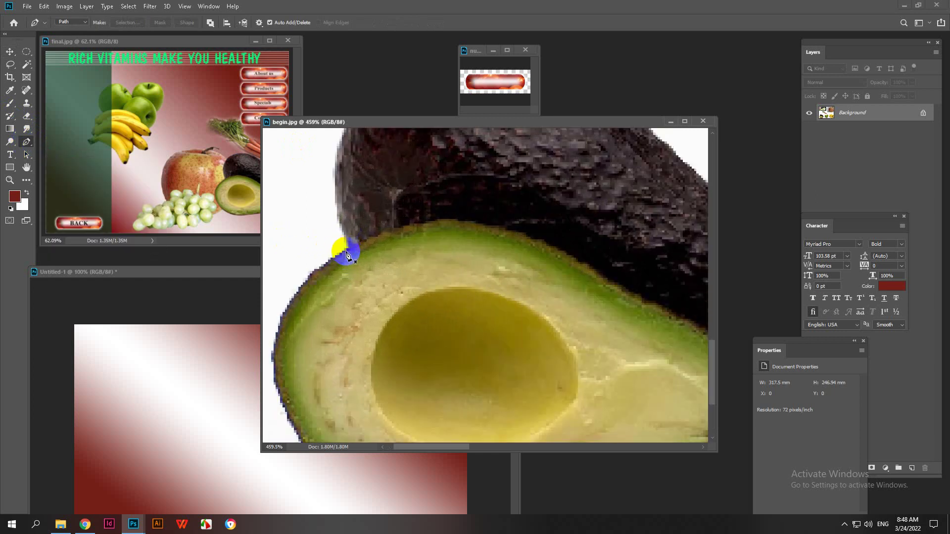
pyautogui.click(351, 251)
pyautogui.scroll(-4, 350, 251)
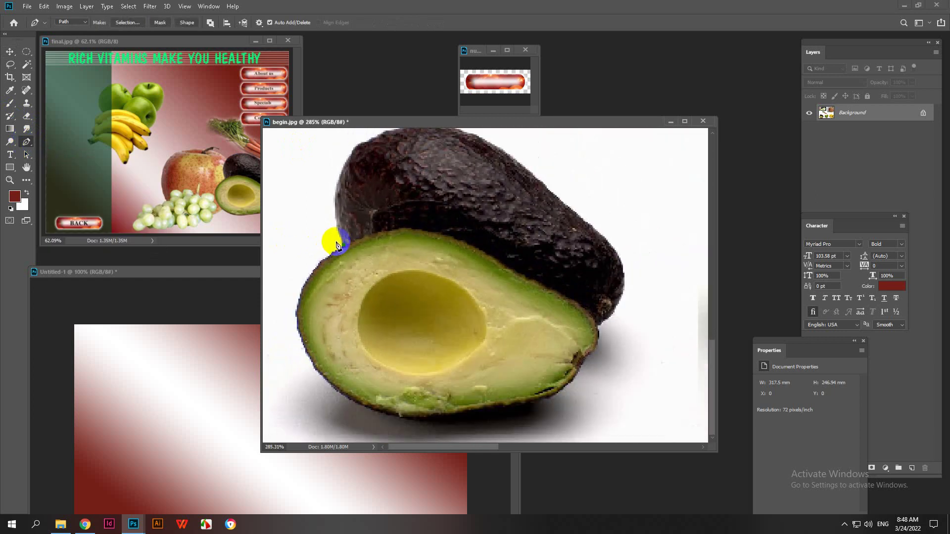
pyautogui.scroll(2, 328, 230)
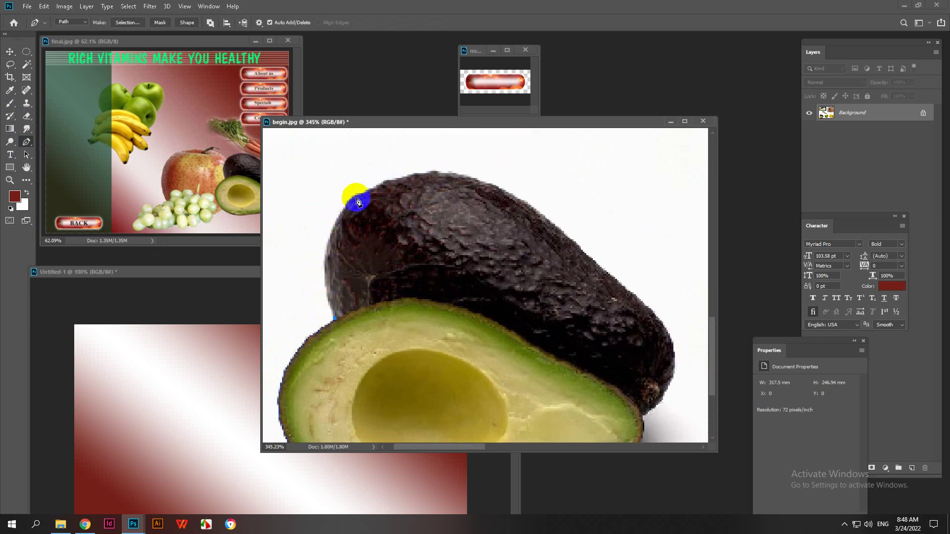
pyautogui.scroll(2, 345, 209)
pyautogui.scroll(-1, 345, 210)
pyautogui.moveTo(345, 209); pyautogui.dragTo(389, 159)
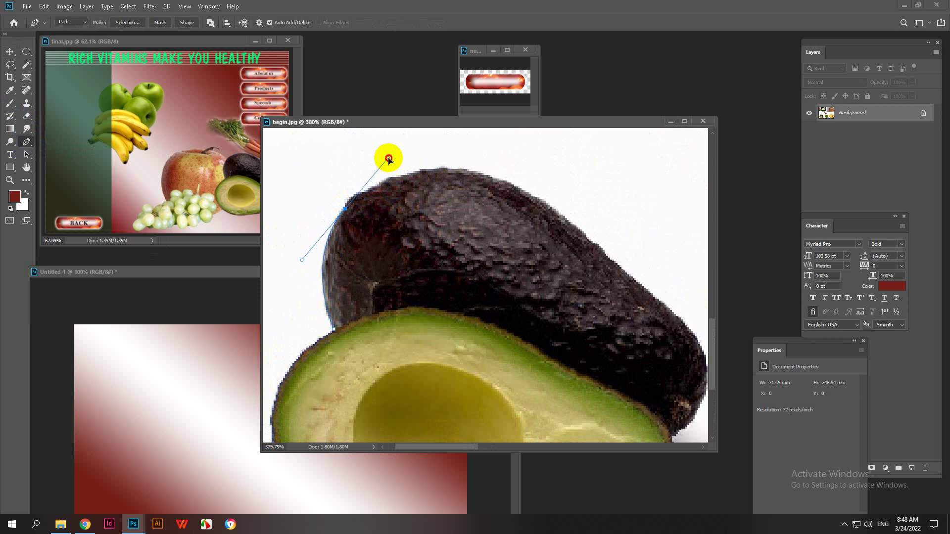
pyautogui.moveTo(389, 158); pyautogui.dragTo(345, 203)
pyautogui.scroll(5, 345, 202)
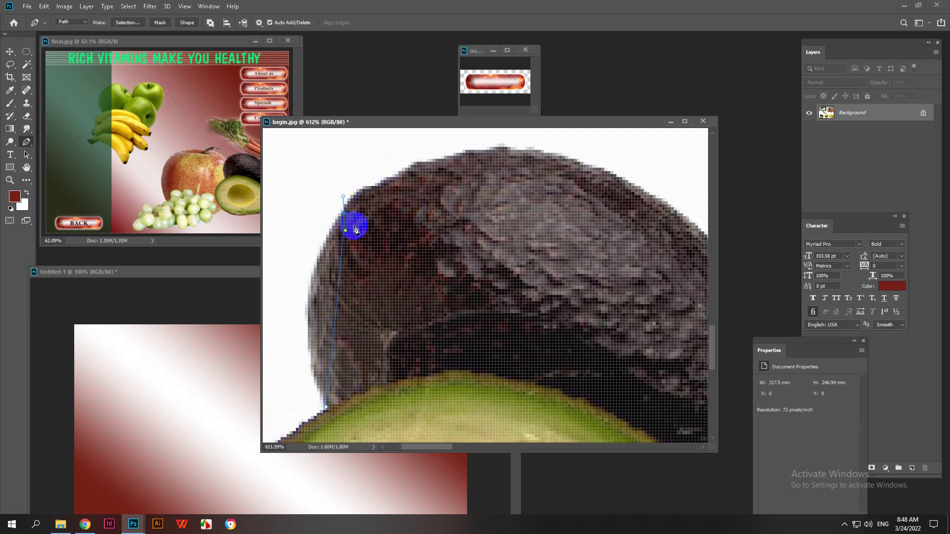
pyautogui.click(346, 212)
pyautogui.scroll(-1, 345, 218)
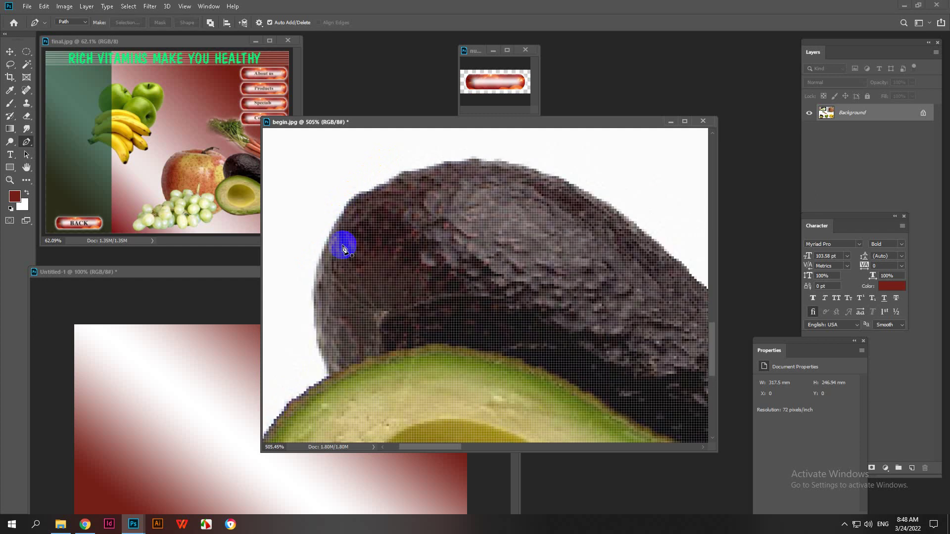
# - Trace the whole avocado's outline with the Pen tool from its left junction with the cut half up around the upper-left shoulder
pyautogui.click(329, 380)
pyautogui.click(346, 218)
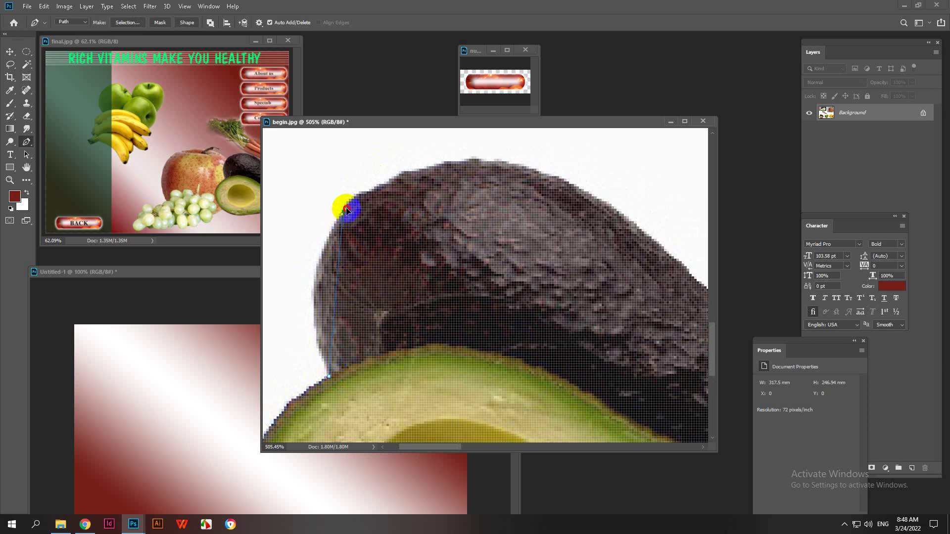
pyautogui.moveTo(347, 211); pyautogui.dragTo(400, 145)
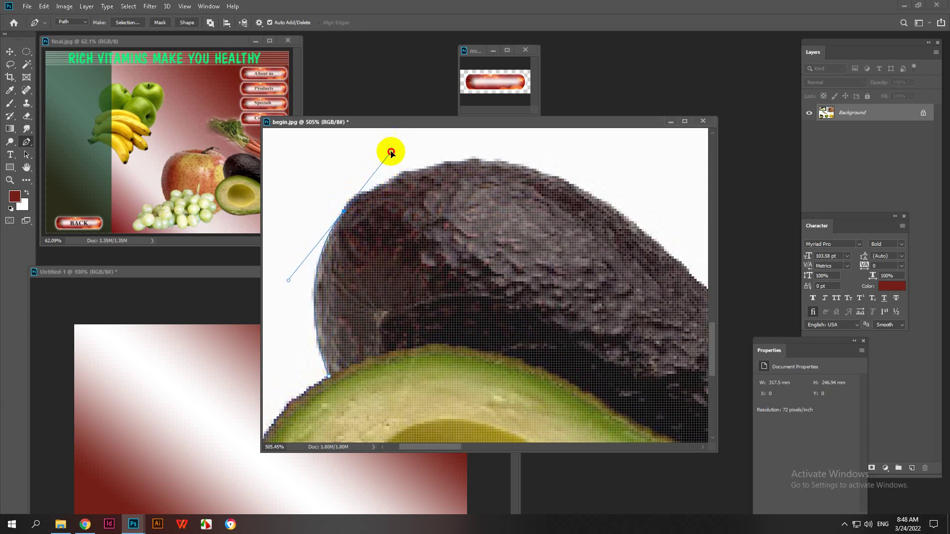
pyautogui.click(345, 207)
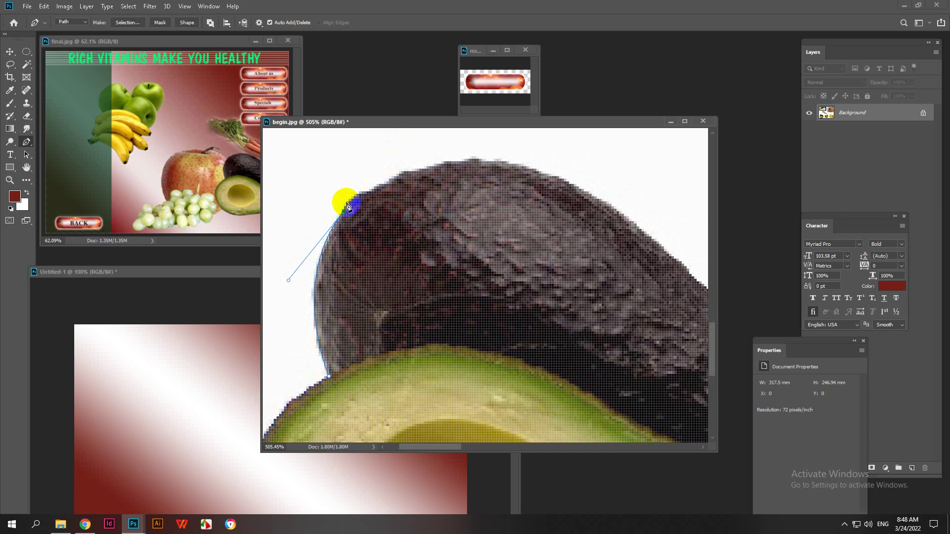
pyautogui.moveTo(368, 194); pyautogui.dragTo(380, 192)
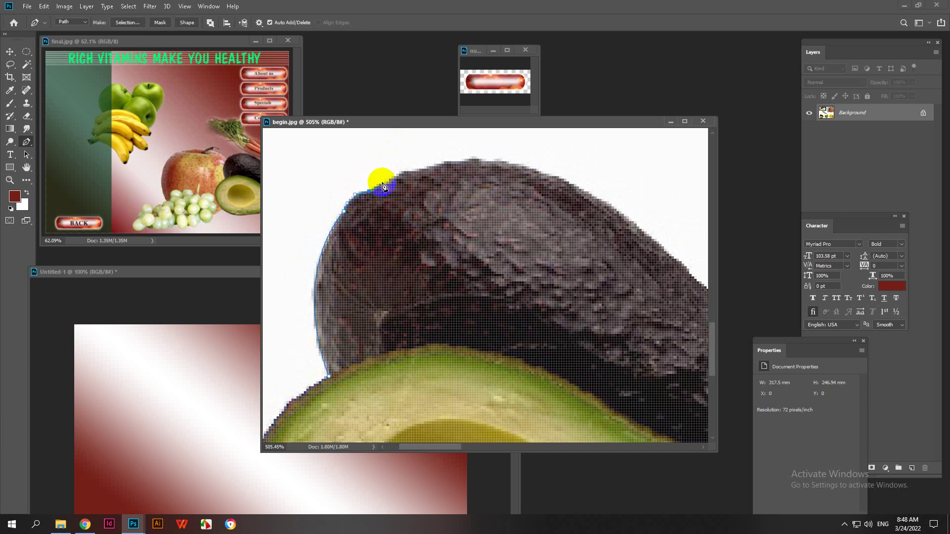
pyautogui.moveTo(382, 186); pyautogui.dragTo(400, 179)
# - Extend the direction handle at the upper-left shoulder and continue the path over the top with a curved anchor on the right slope
pyautogui.scroll(-2, 396, 198)
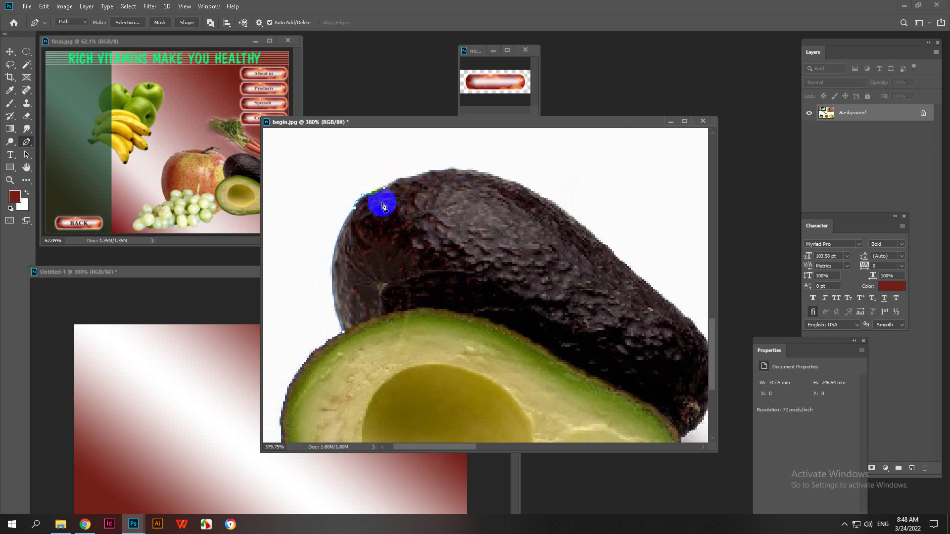
pyautogui.moveTo(444, 220); pyautogui.dragTo(394, 214)
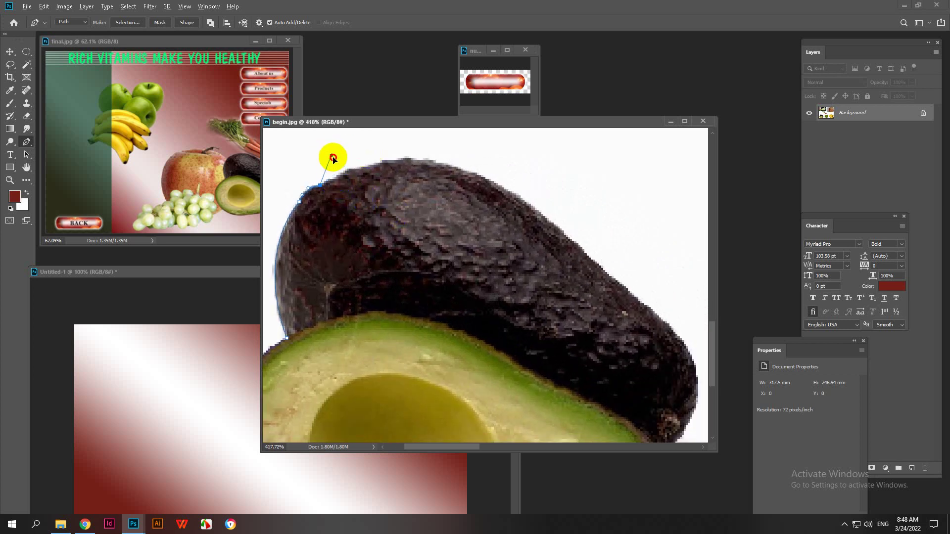
pyautogui.moveTo(329, 180); pyautogui.dragTo(335, 173)
pyautogui.scroll(-1, 319, 187)
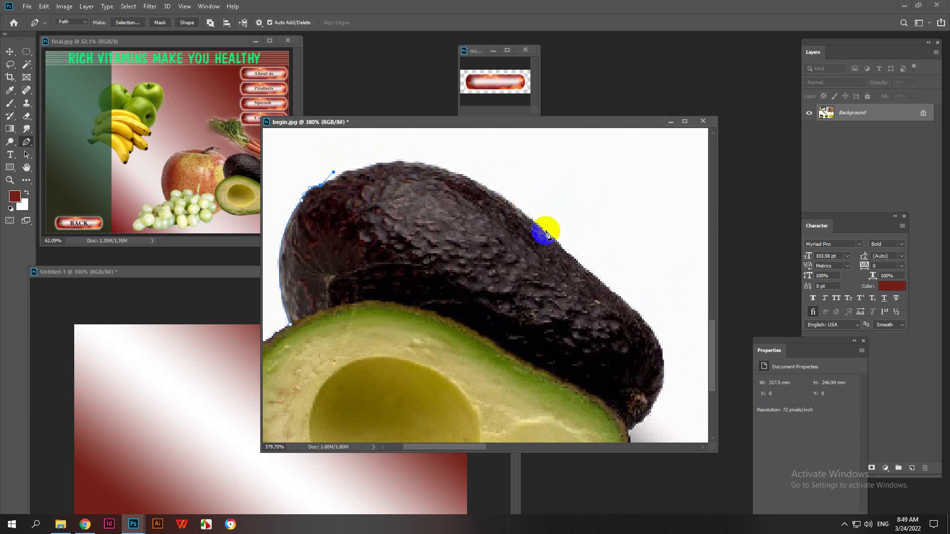
pyautogui.moveTo(333, 172); pyautogui.dragTo(414, 139)
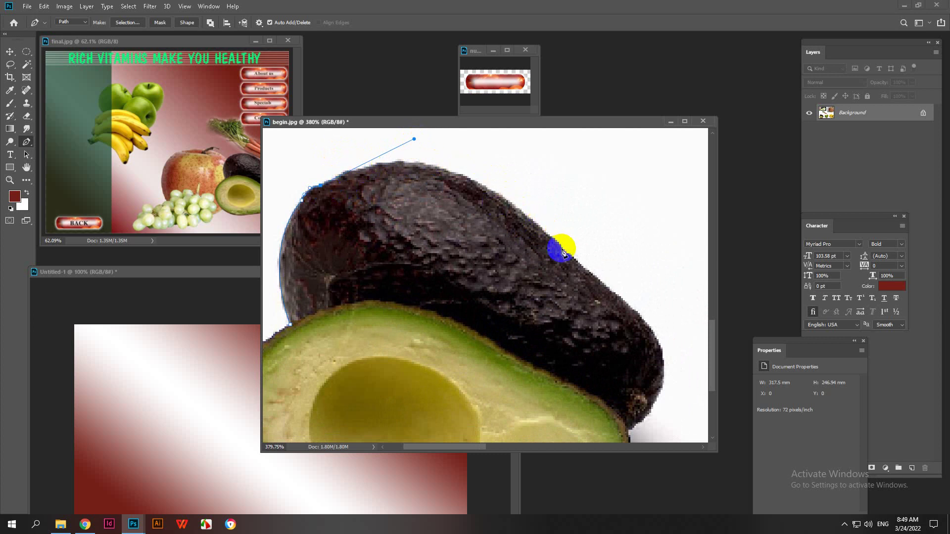
pyautogui.moveTo(561, 246)
pyautogui.mouseDown()
pyautogui.moveTo(619, 303)
pyautogui.moveTo(615, 311)
pyautogui.moveTo(642, 323)
pyautogui.moveTo(565, 260)
pyautogui.mouseUp()
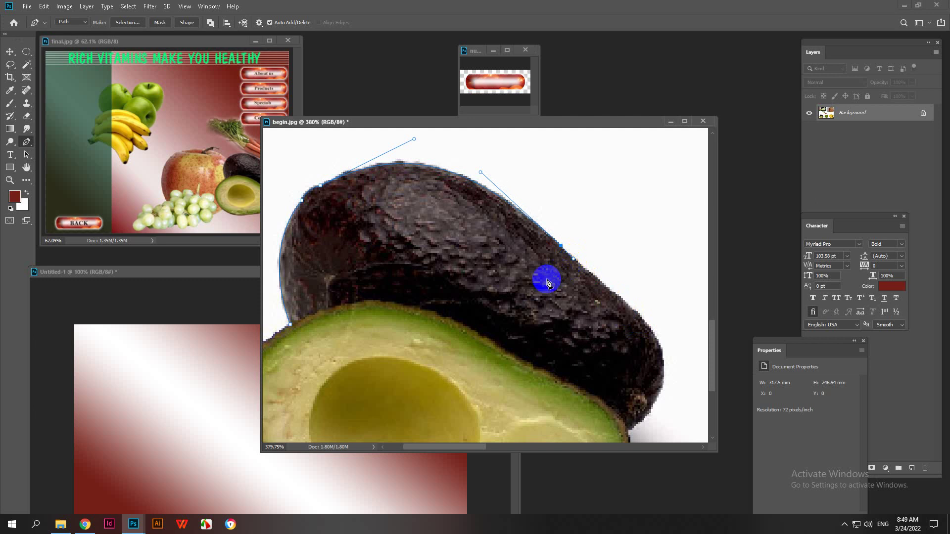
# - Examine the path's anchor points and curve fit around the whole avocado, especially at its upper-left shoulder
pyautogui.scroll(-1, 544, 281)
pyautogui.moveTo(586, 310); pyautogui.dragTo(499, 270)
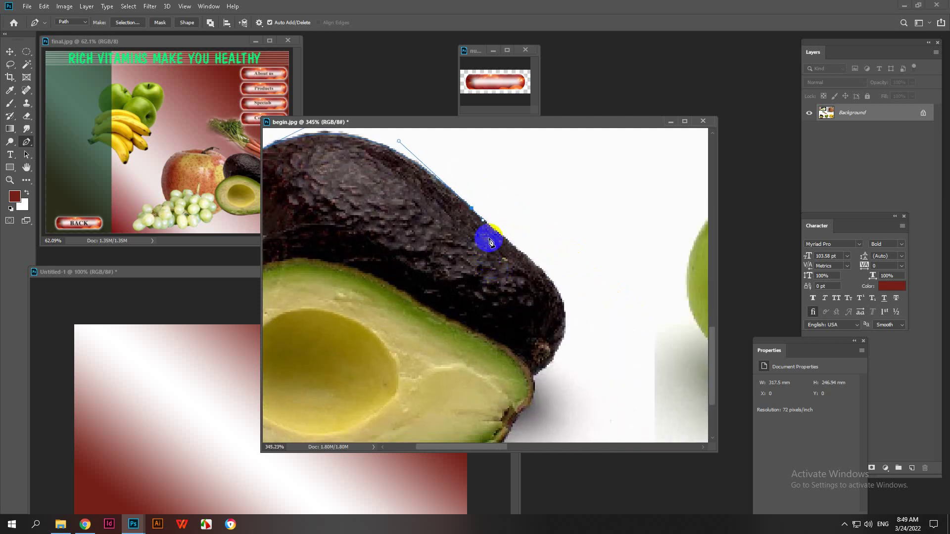
pyautogui.scroll(1, 486, 233)
pyautogui.scroll(-3, 473, 239)
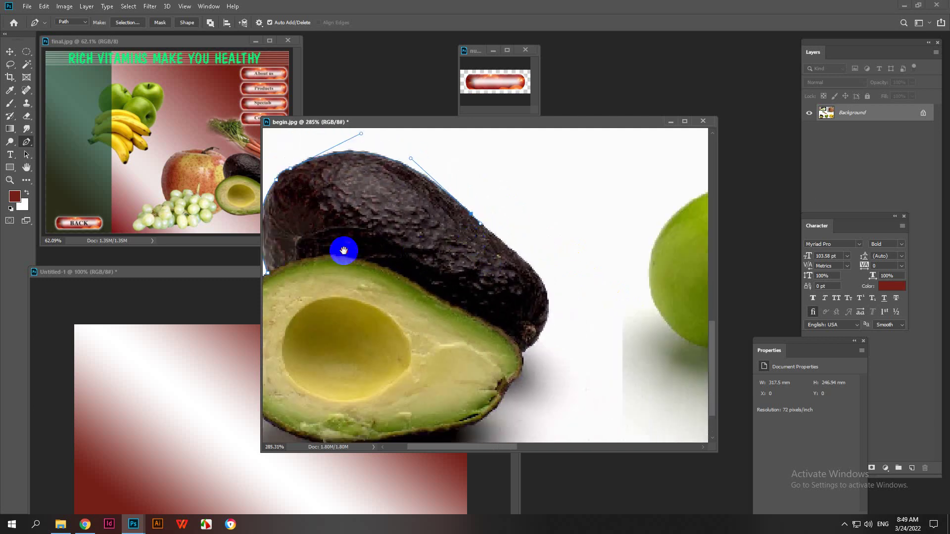
pyautogui.moveTo(340, 251); pyautogui.dragTo(402, 268)
pyautogui.scroll(2, 342, 275)
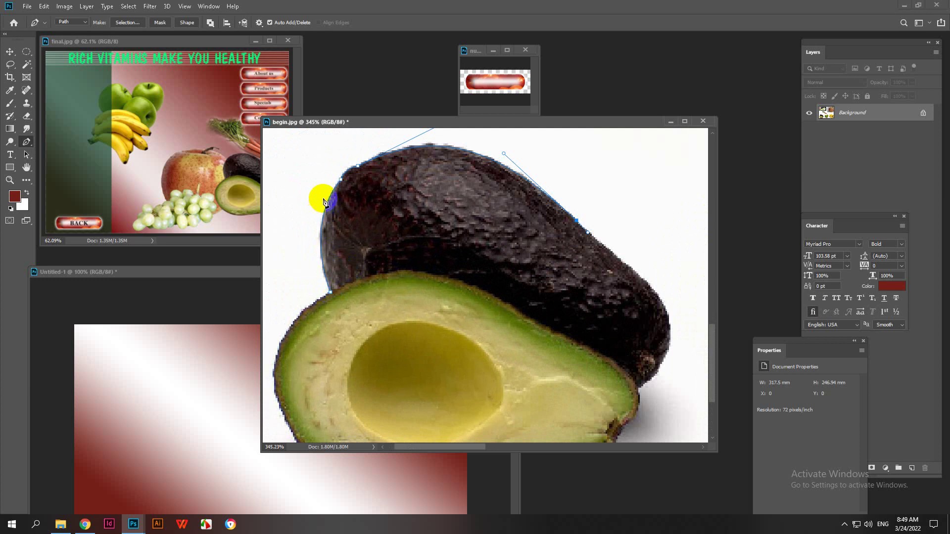
pyautogui.click(343, 185)
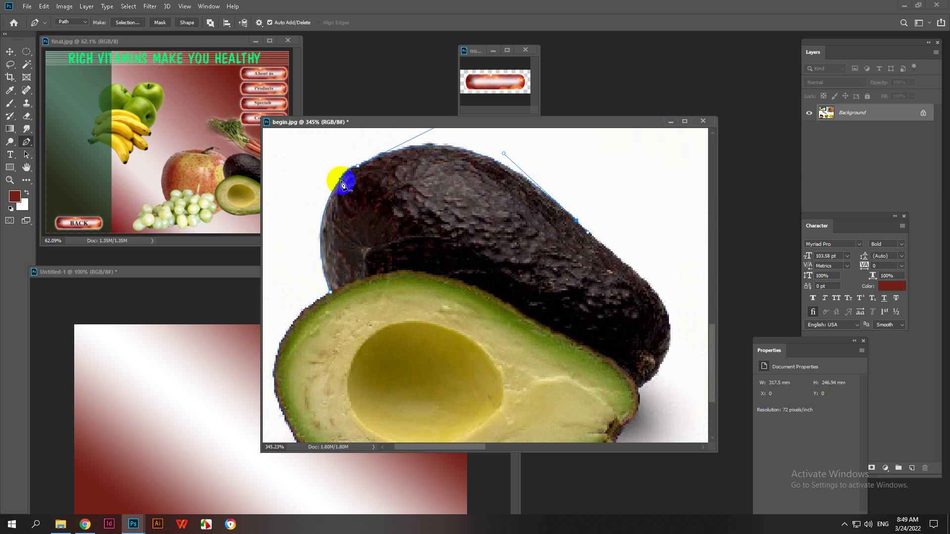
pyautogui.scroll(3, 341, 178)
pyautogui.click(363, 165)
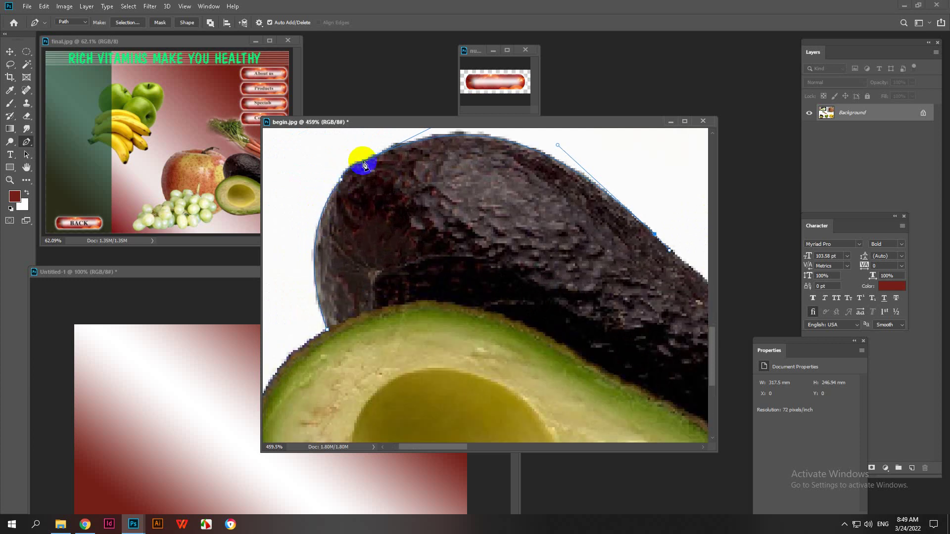
pyautogui.click(342, 180)
pyautogui.click(360, 167)
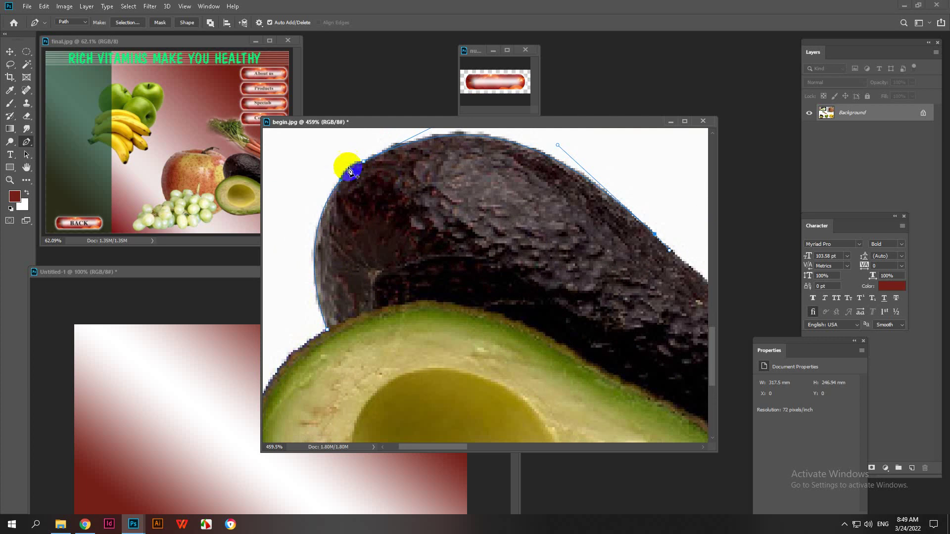
pyautogui.click(498, 156)
pyautogui.moveTo(421, 218); pyautogui.dragTo(405, 252)
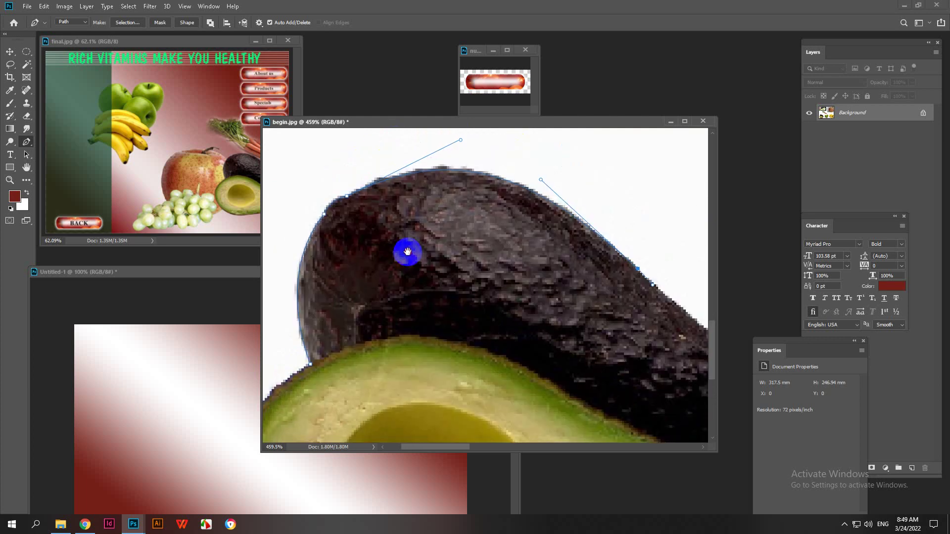
pyautogui.click(348, 191)
pyautogui.click(341, 202)
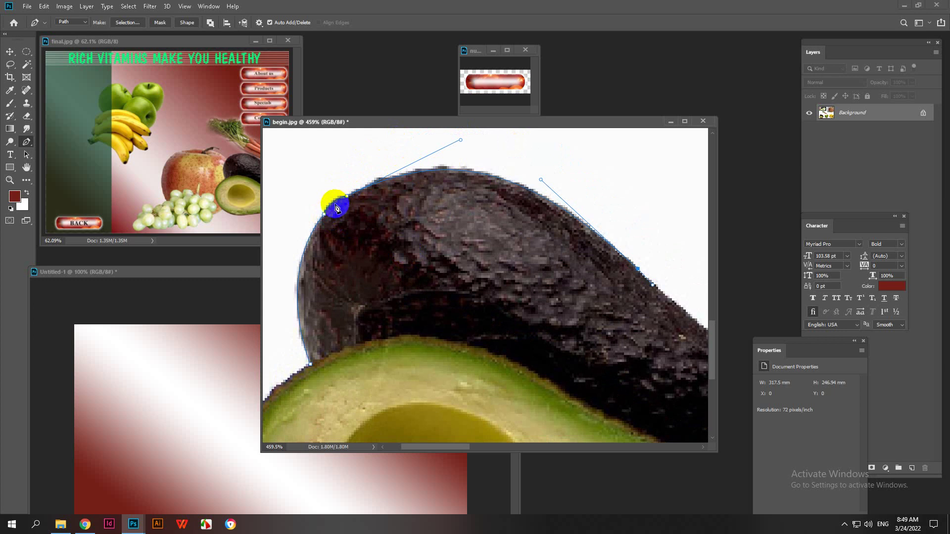
pyautogui.click(327, 217)
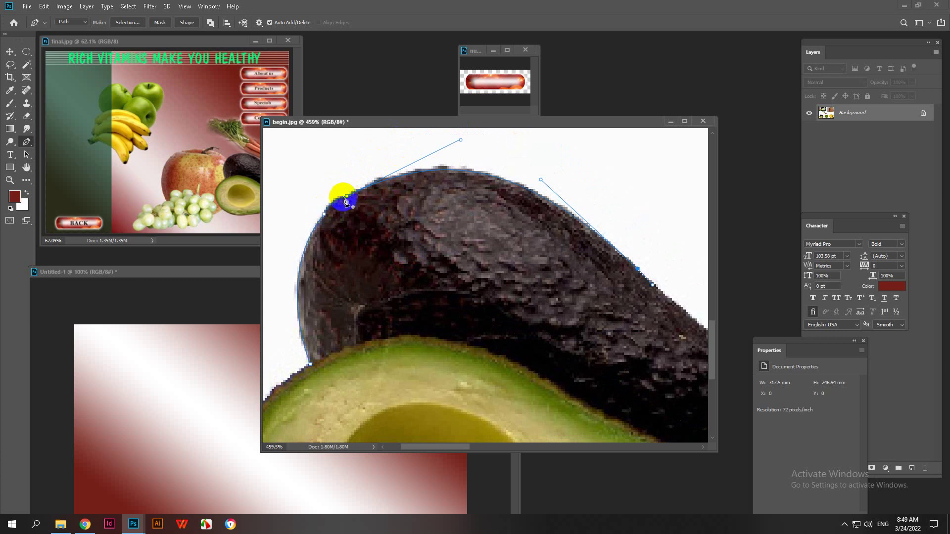
pyautogui.scroll(2, 324, 218)
pyautogui.scroll(2, 325, 223)
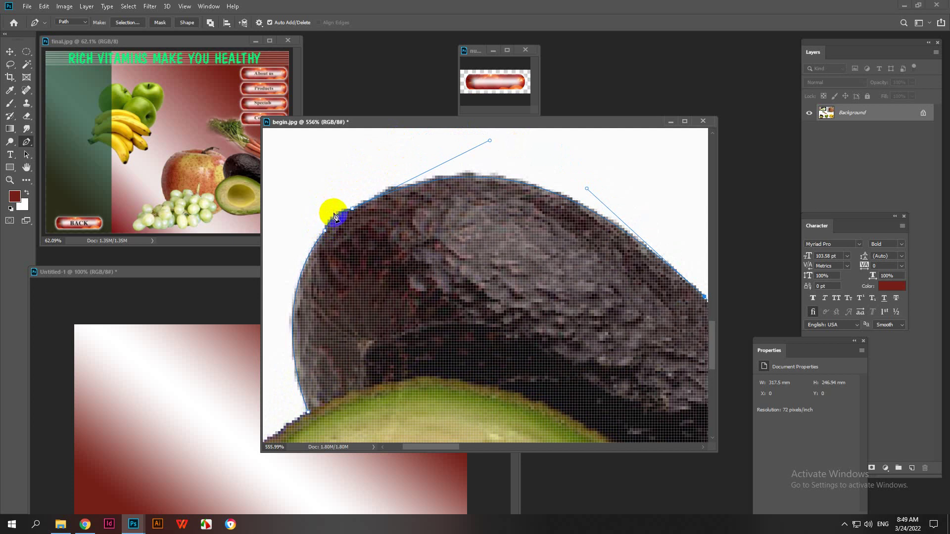
pyautogui.scroll(-2, 337, 219)
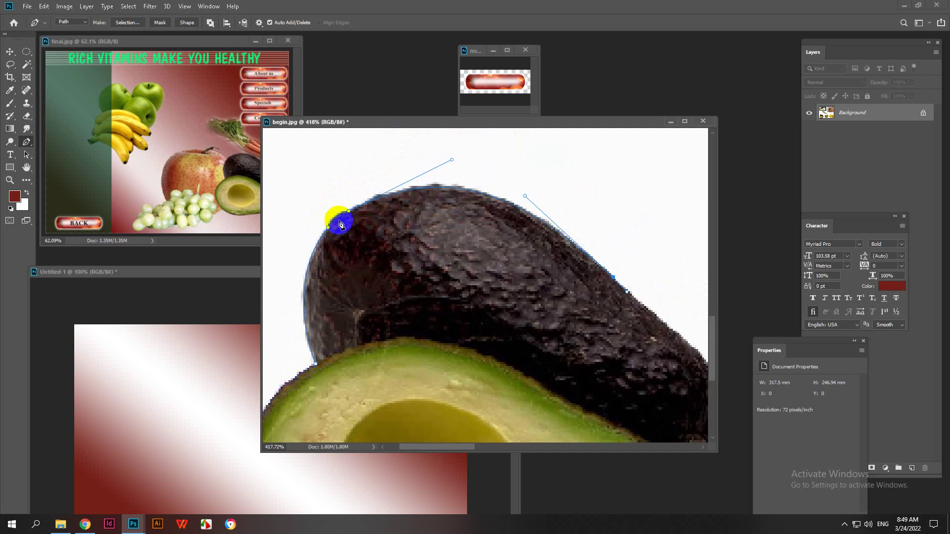
# - Discard the current avocado path and restart it at the left junction, placing a curved anchor on the upper-left shoulder
pyautogui.click(618, 282)
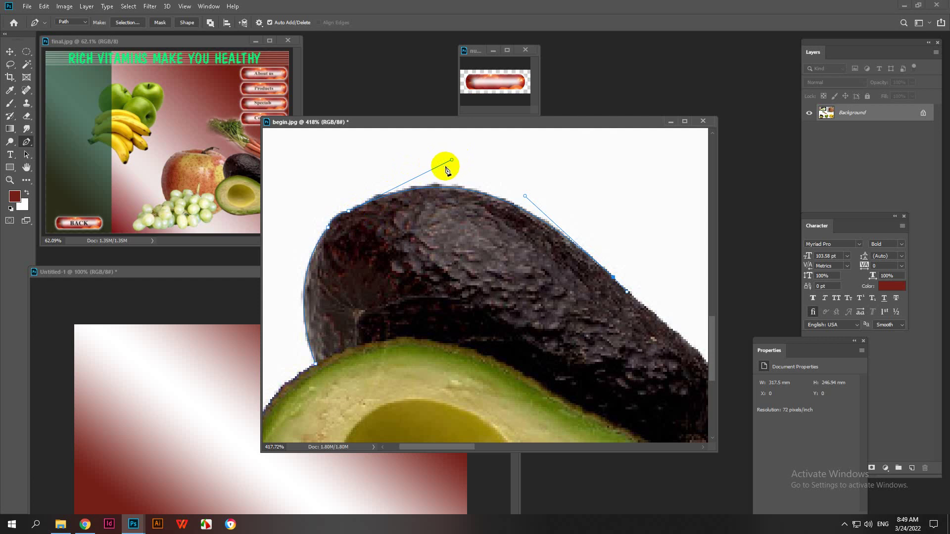
pyautogui.press('Escape')
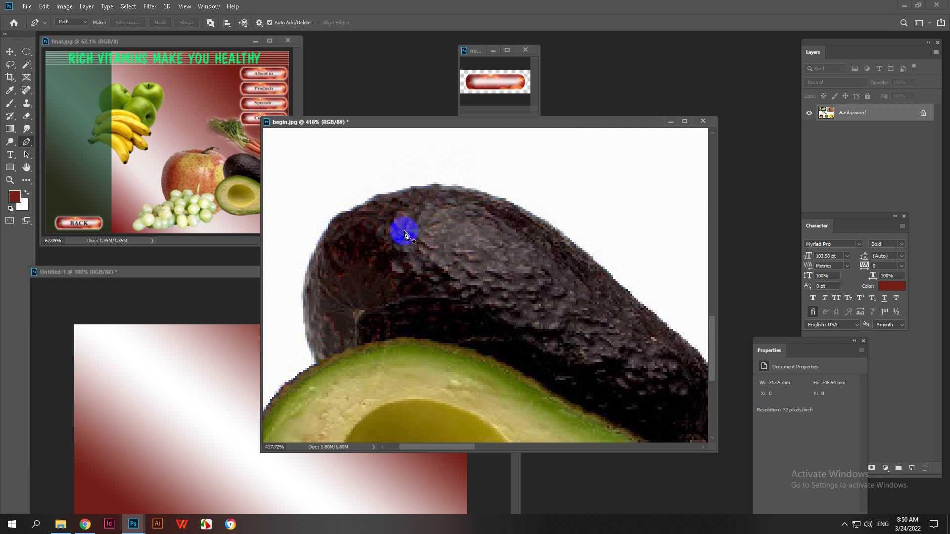
pyautogui.click(315, 365)
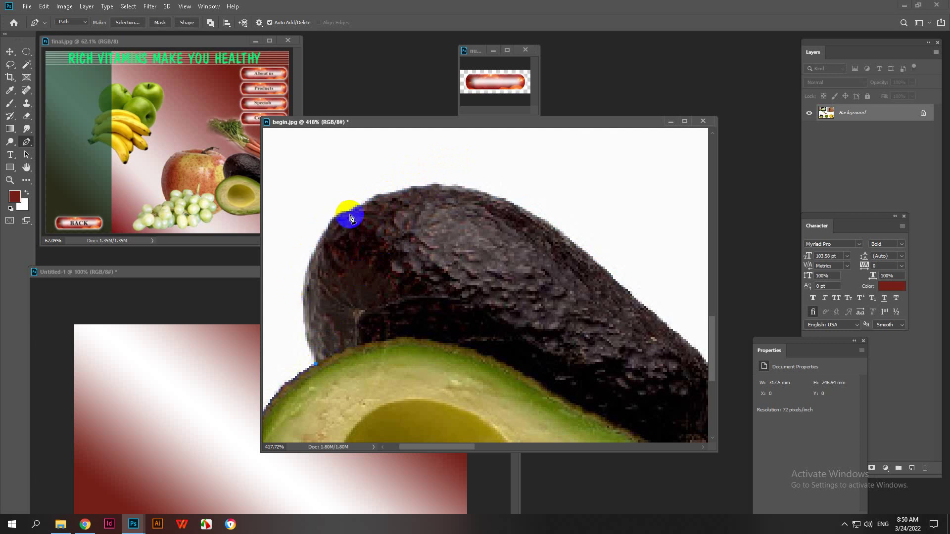
pyautogui.scroll(2, 329, 233)
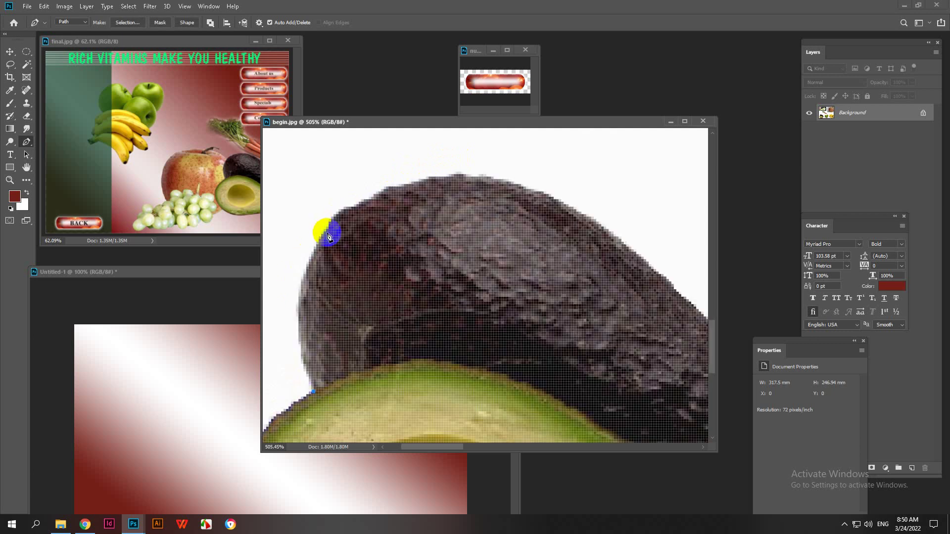
pyautogui.scroll(-2, 335, 226)
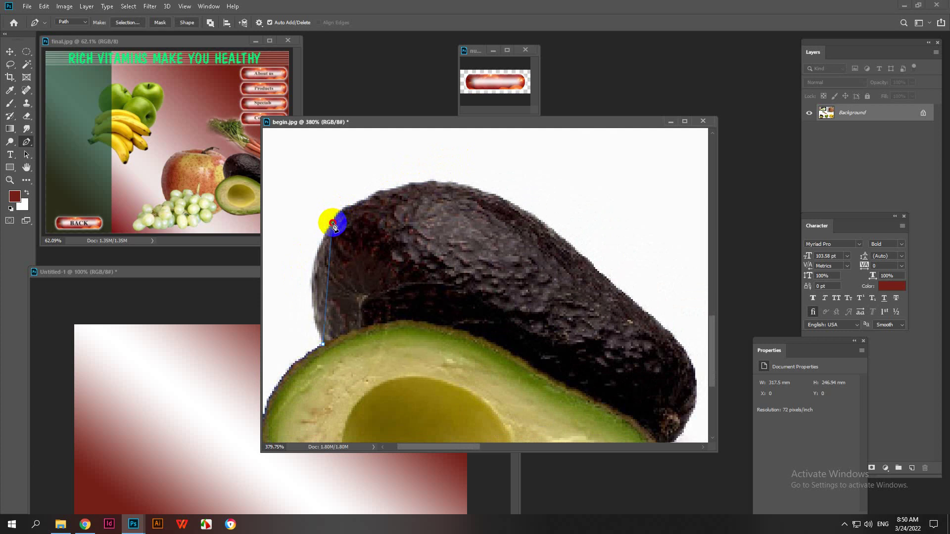
pyautogui.moveTo(333, 223); pyautogui.dragTo(375, 170)
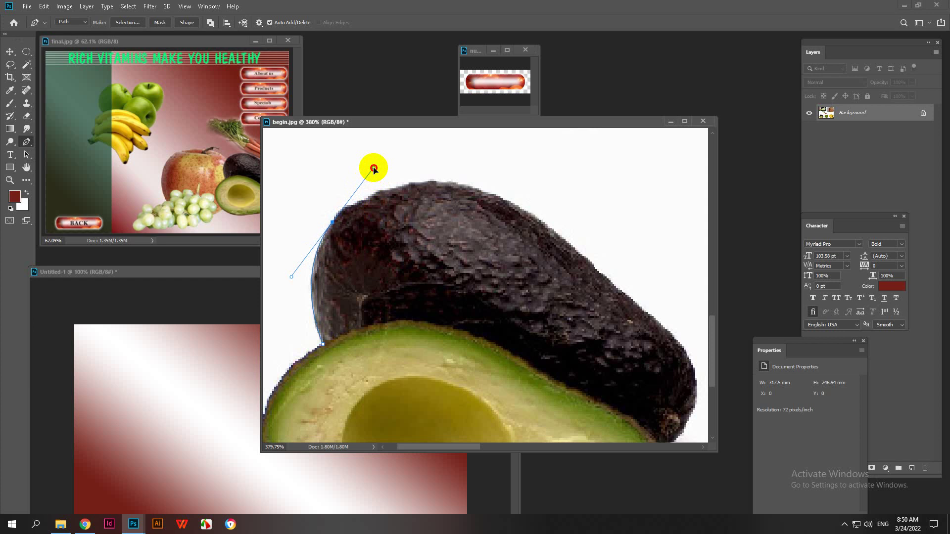
# - Redirect and shorten the shoulder anchor's outgoing direction handle so it follows the avocado's skin
pyautogui.moveTo(374, 168); pyautogui.dragTo(284, 190)
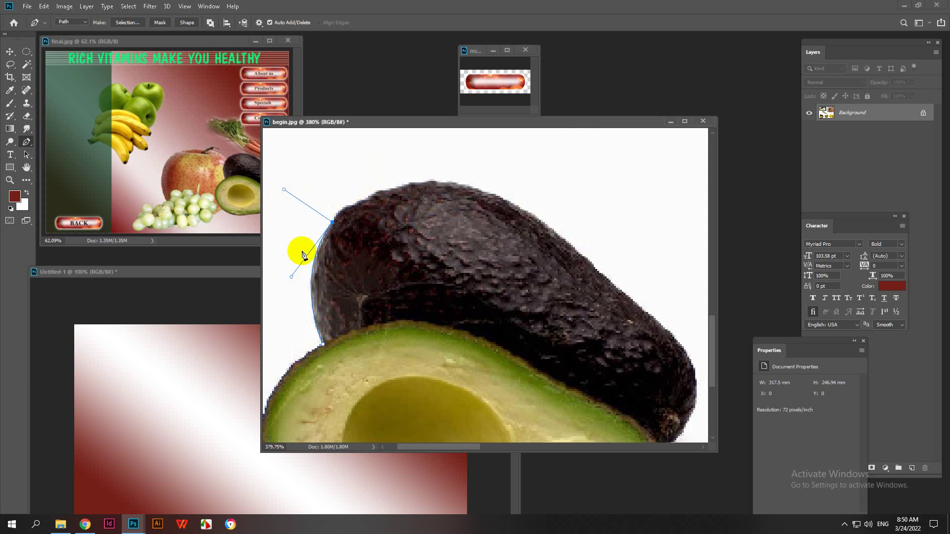
pyautogui.moveTo(284, 190); pyautogui.dragTo(304, 180)
pyautogui.click(331, 224)
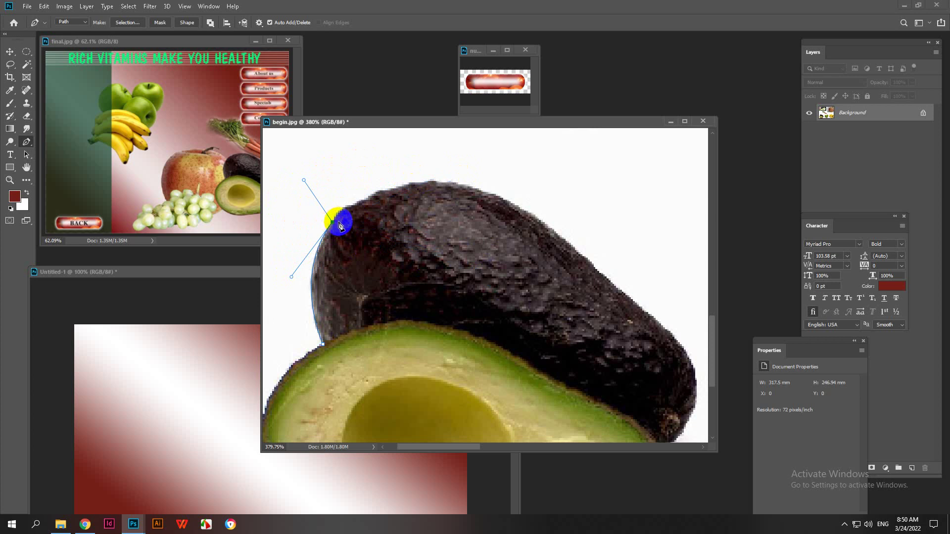
pyautogui.scroll(3, 342, 232)
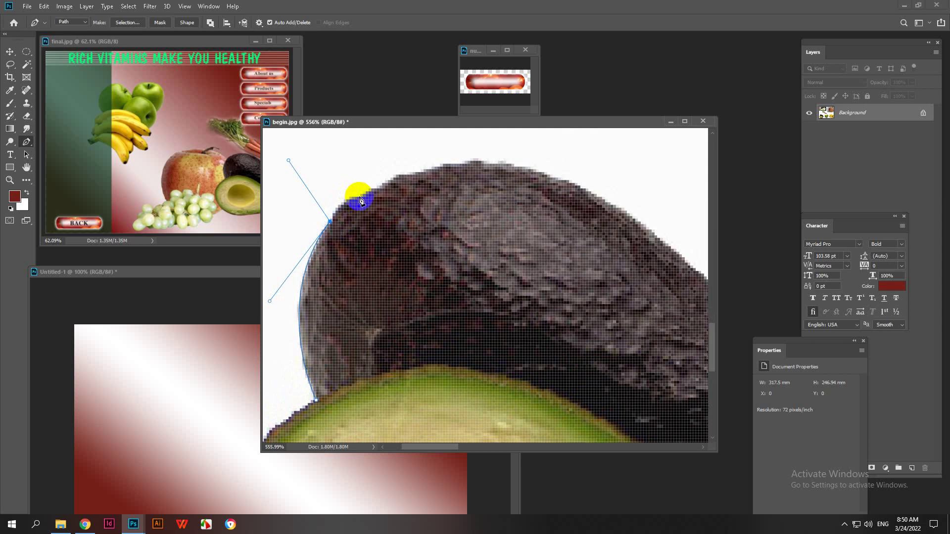
pyautogui.scroll(2, 360, 200)
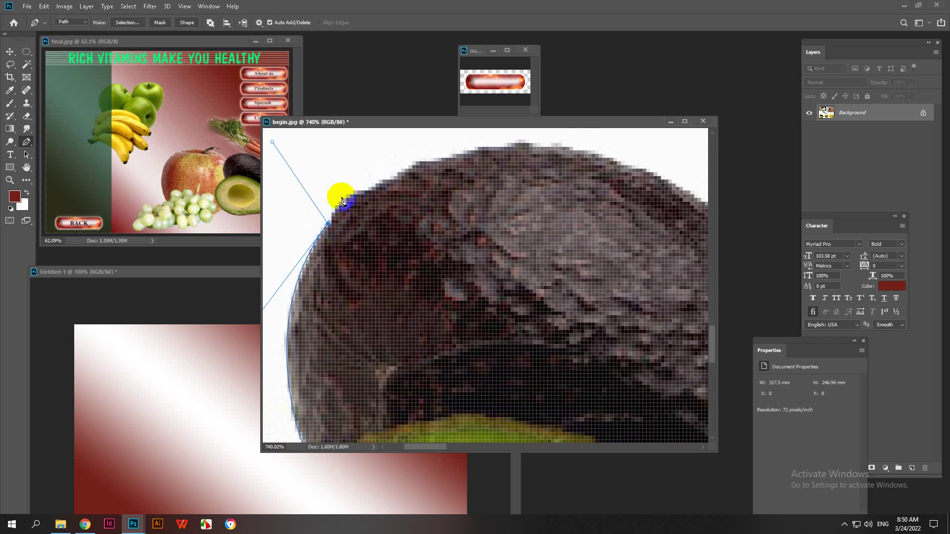
pyautogui.click(332, 213)
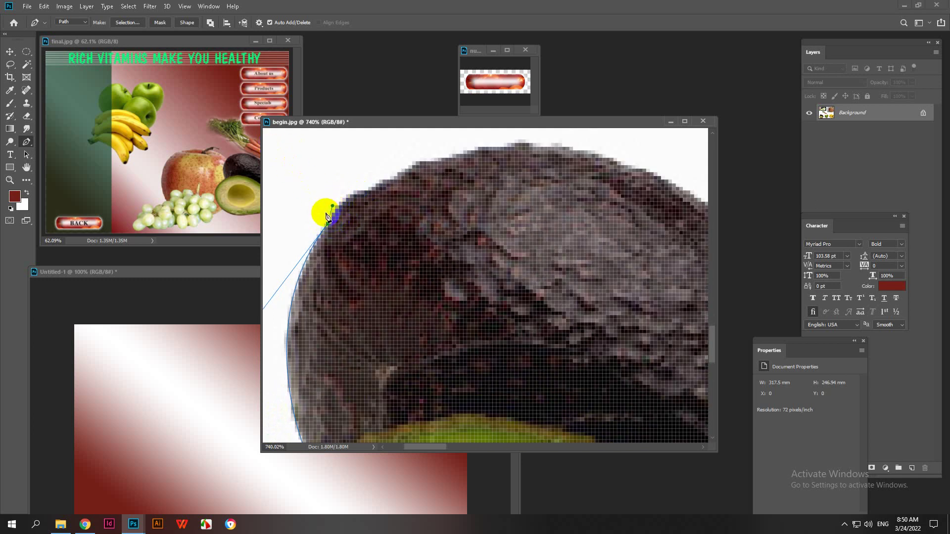
pyautogui.scroll(1, 325, 215)
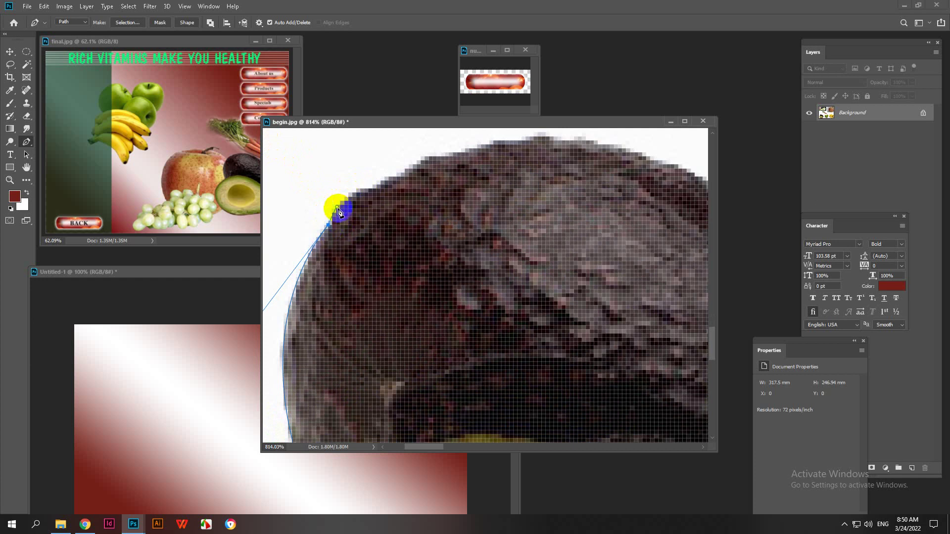
# - Continue the path with a curved anchor slightly farther along the whole avocado's upper-left shoulder
pyautogui.click(366, 193)
pyautogui.moveTo(371, 189); pyautogui.dragTo(482, 151)
pyautogui.scroll(-1, 519, 223)
pyautogui.scroll(-1, 518, 223)
pyautogui.moveTo(526, 209); pyautogui.dragTo(421, 276)
pyautogui.scroll(-2, 402, 265)
pyautogui.moveTo(386, 228); pyautogui.dragTo(350, 191)
pyautogui.scroll(-1, 350, 250)
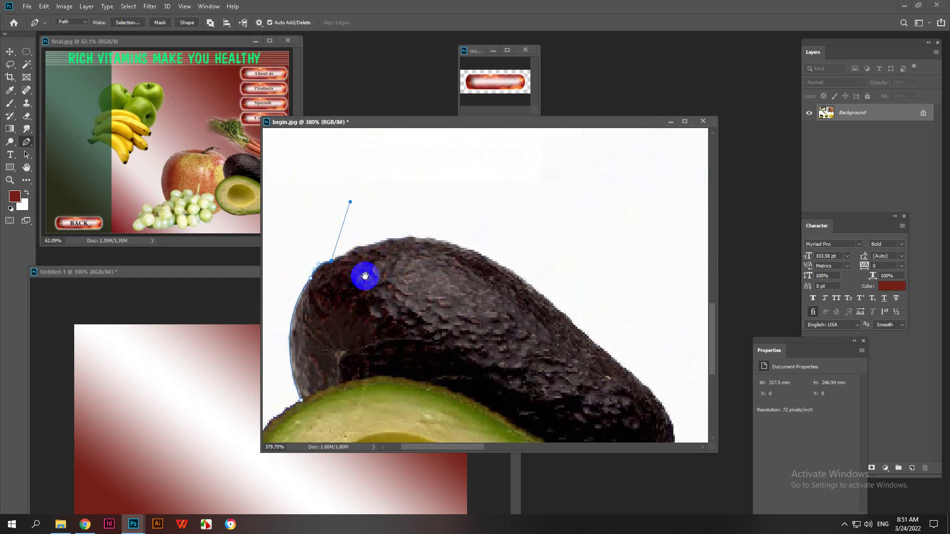
pyautogui.scroll(-1, 365, 229)
# - Aim the outgoing handle along the whole avocado's top and carry the path over to a curved anchor on the right slope
pyautogui.keyDown('alt'); pyautogui.click(310, 199); pyautogui.keyUp('alt')
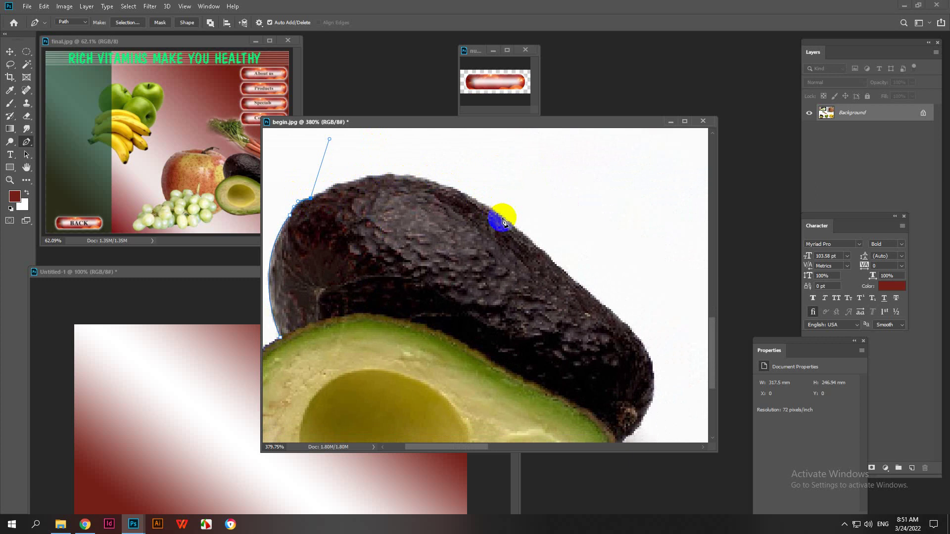
pyautogui.click(316, 201)
pyautogui.moveTo(329, 139); pyautogui.dragTo(394, 164)
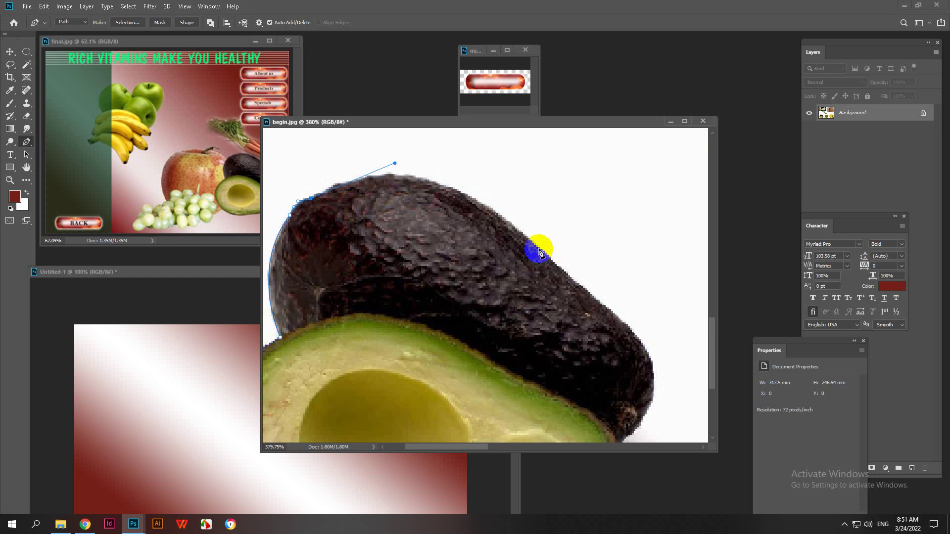
pyautogui.moveTo(541, 249); pyautogui.dragTo(564, 255)
pyautogui.moveTo(394, 165); pyautogui.dragTo(449, 165)
pyautogui.scroll(2, 470, 234)
pyautogui.moveTo(540, 282); pyautogui.dragTo(431, 223)
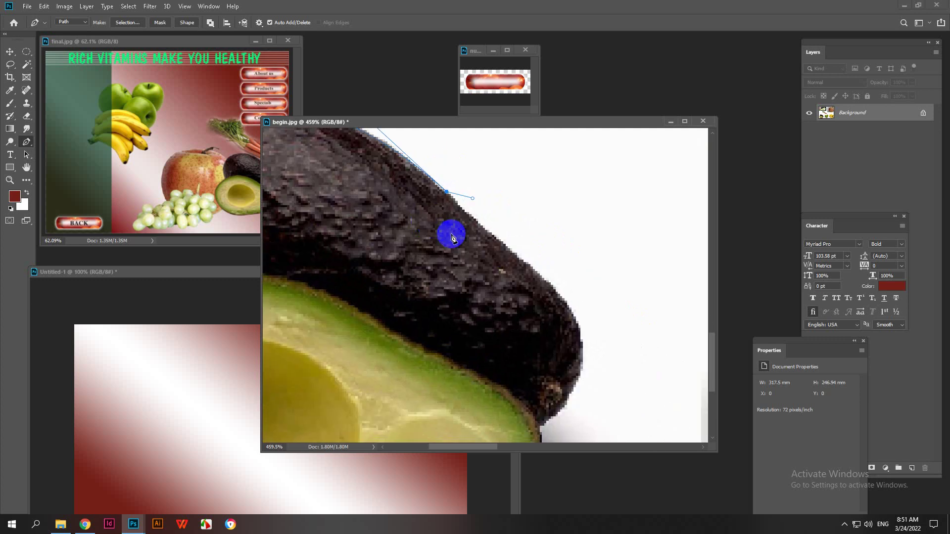
# - Trace the lower part of the right slope with two more anchors, adjusting handles and anchor position to fit the skin's edge
pyautogui.click(449, 194)
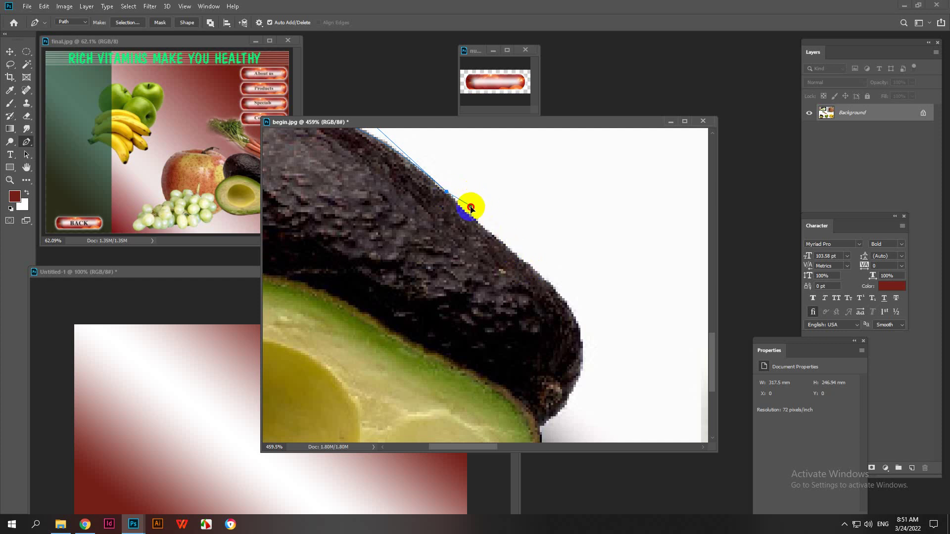
pyautogui.click(472, 227)
pyautogui.moveTo(472, 227)
pyautogui.mouseDown()
pyautogui.moveTo(446, 193)
pyautogui.moveTo(469, 220)
pyautogui.mouseUp()
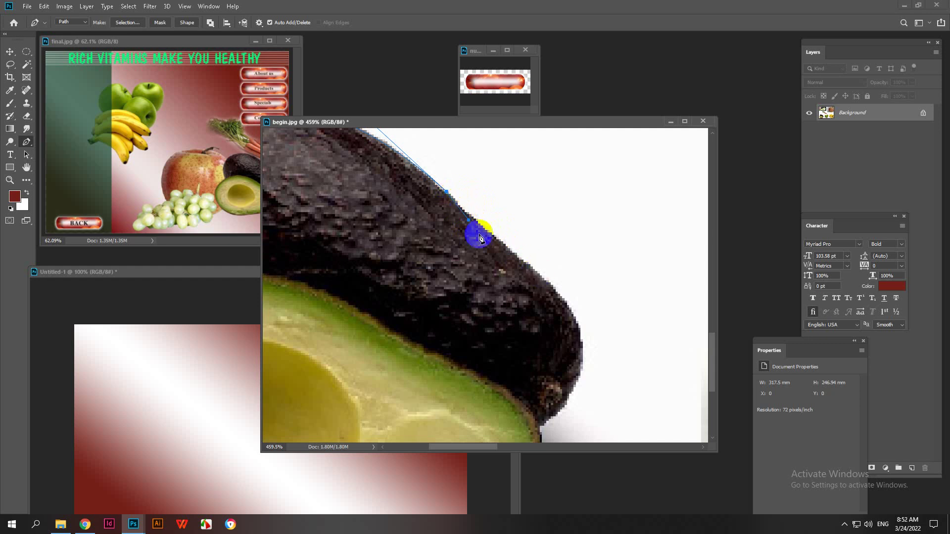
pyautogui.click(468, 222)
pyautogui.click(529, 263)
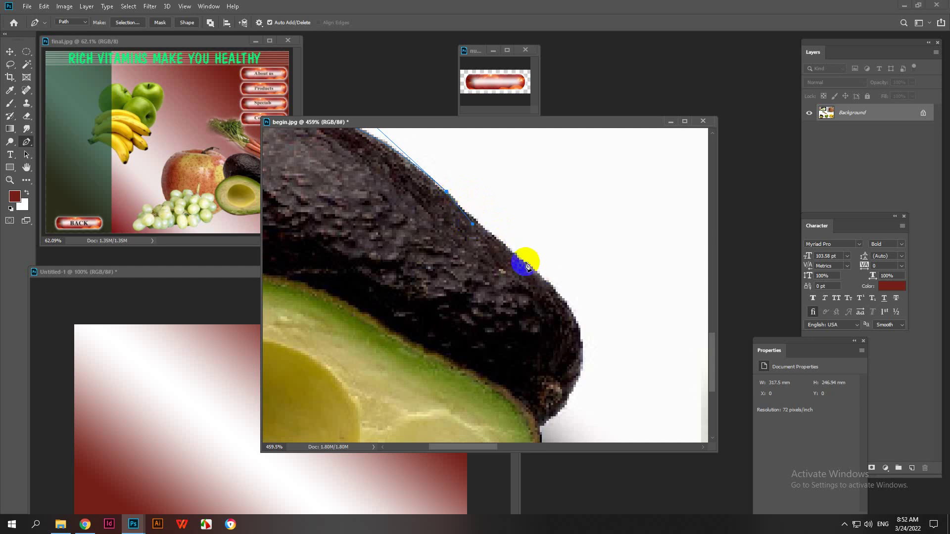
pyautogui.moveTo(527, 267); pyautogui.dragTo(566, 291)
pyautogui.click(638, 343)
pyautogui.click(473, 225)
pyautogui.keyDown('ctrl'); pyautogui.click(471, 220); pyautogui.keyUp('ctrl')
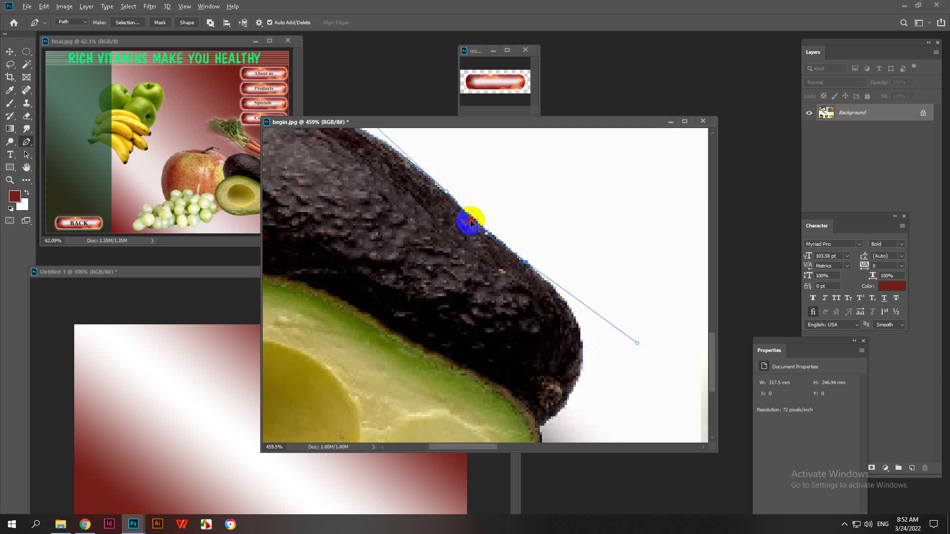
pyautogui.moveTo(465, 282); pyautogui.dragTo(428, 208)
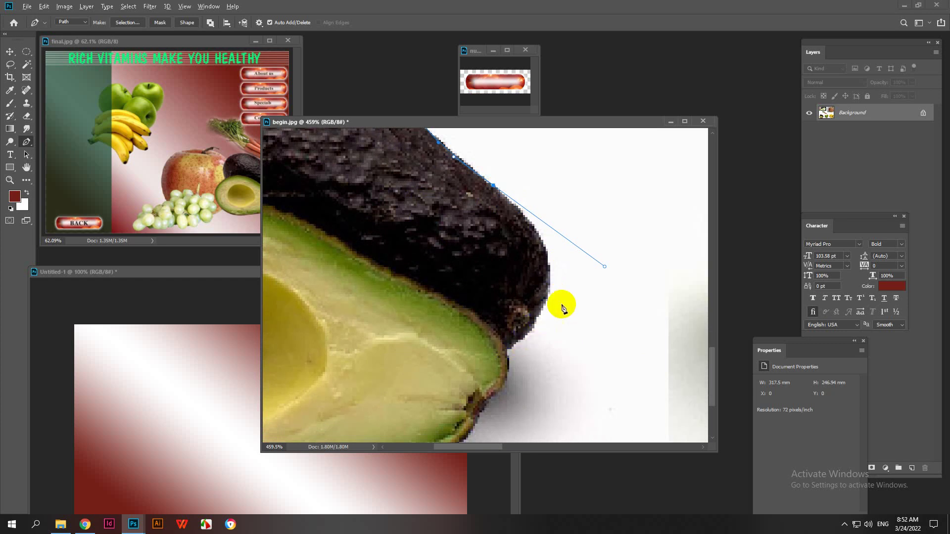
# - Shorten the slope's outgoing handle and curve the path around the stem end to the right junction with the cut half
pyautogui.moveTo(604, 267)
pyautogui.mouseDown()
pyautogui.moveTo(596, 269)
pyautogui.moveTo(602, 278)
pyautogui.moveTo(589, 270)
pyautogui.mouseUp()
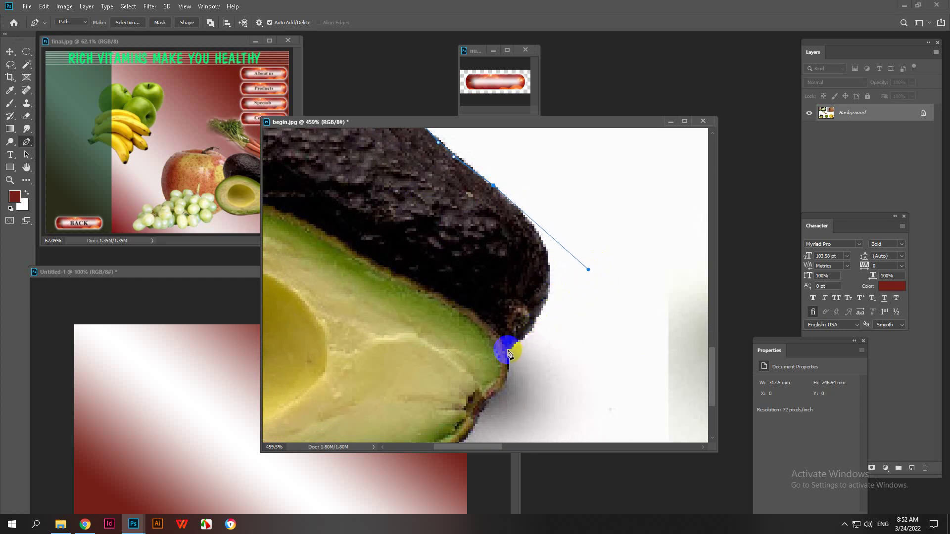
pyautogui.scroll(-2, 510, 353)
pyautogui.moveTo(506, 349); pyautogui.dragTo(552, 409)
pyautogui.press('space')
pyautogui.moveTo(484, 392); pyautogui.dragTo(500, 230)
pyautogui.scroll(1, 516, 292)
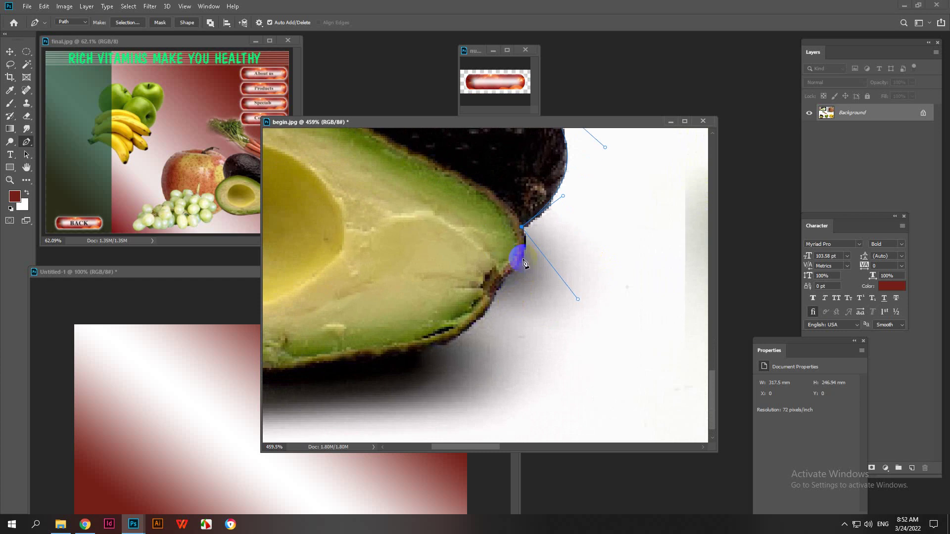
# - Pull in the junction's outgoing handle and trace the cut half's pointed right tip with closely spaced anchors
pyautogui.moveTo(576, 299); pyautogui.dragTo(538, 266)
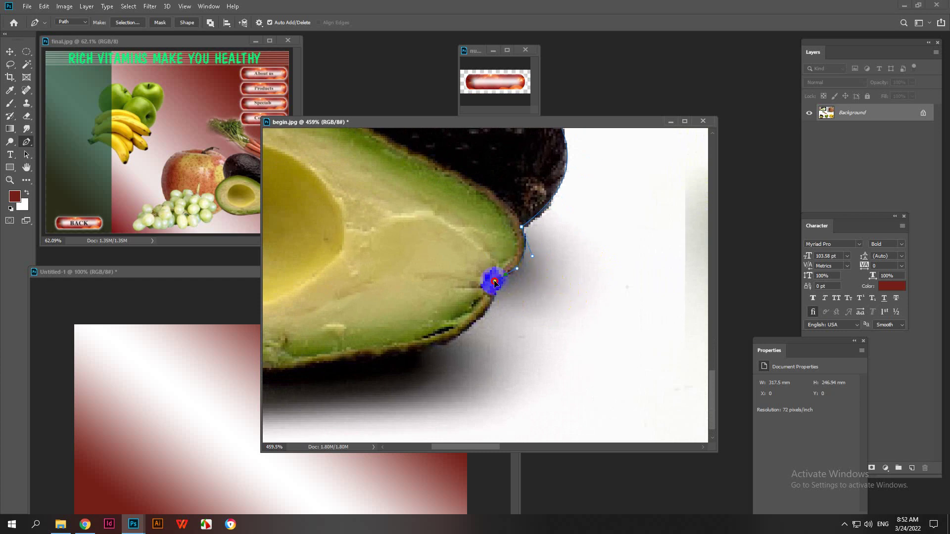
pyautogui.moveTo(488, 283); pyautogui.dragTo(480, 341)
pyautogui.scroll(2, 496, 301)
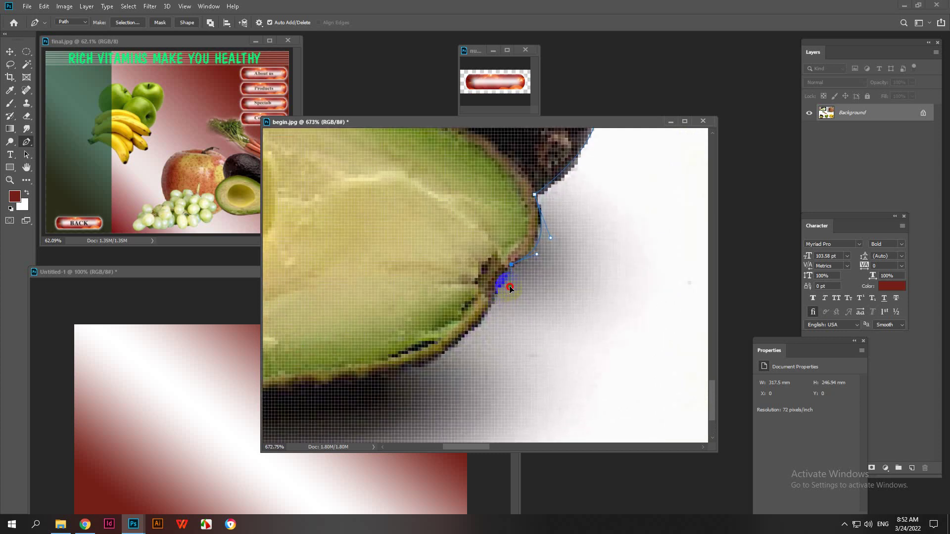
pyautogui.click(508, 279)
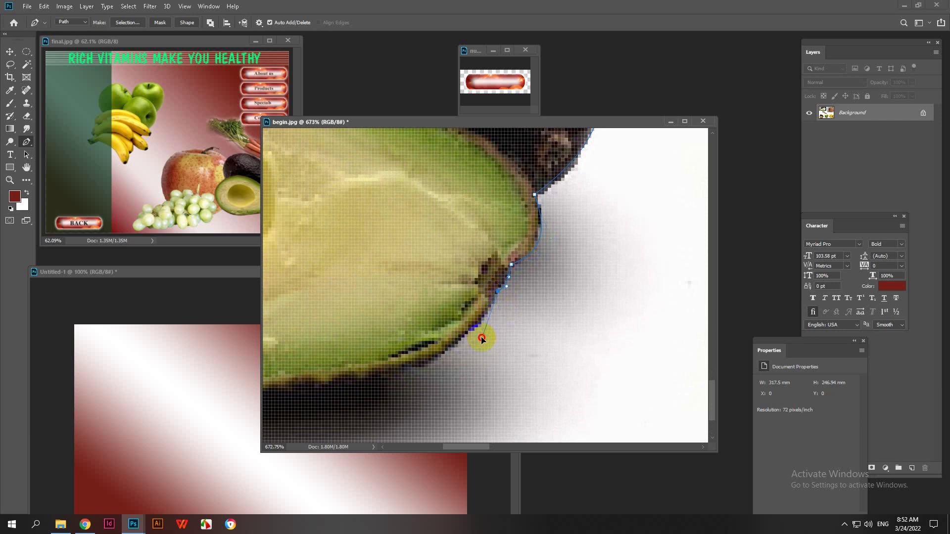
# - Extend the tip's outgoing handle and trace the cut half's underside to a curved anchor on its lower-left edge, refining the curve's fit
pyautogui.scroll(-3, 448, 382)
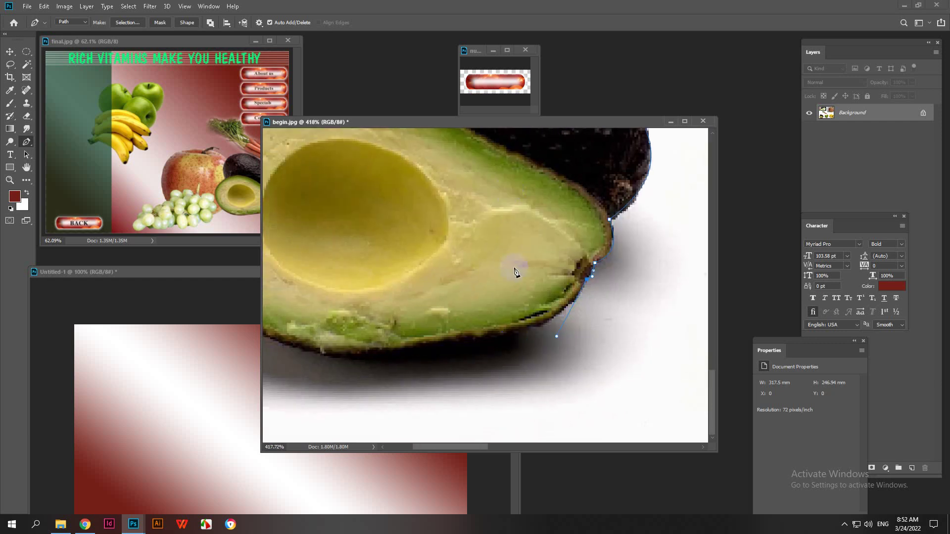
pyautogui.scroll(-2, 515, 272)
pyautogui.click(544, 371)
pyautogui.moveTo(544, 374); pyautogui.dragTo(522, 423)
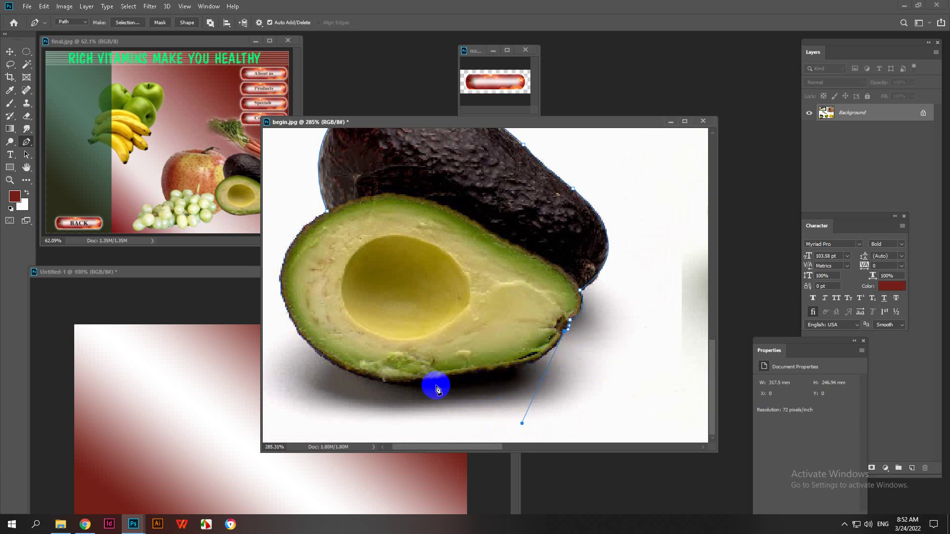
pyautogui.click(292, 312)
pyautogui.scroll(-3, 286, 310)
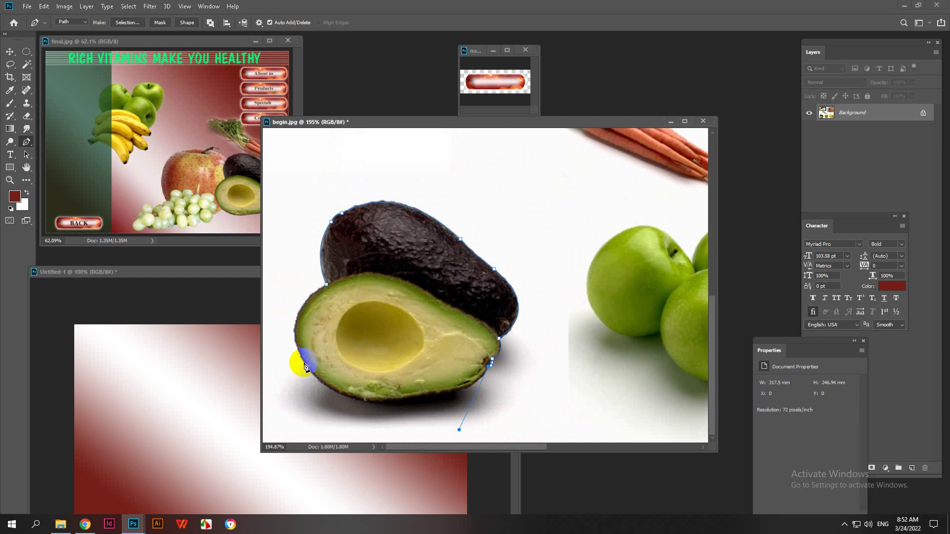
pyautogui.moveTo(305, 367); pyautogui.dragTo(277, 313)
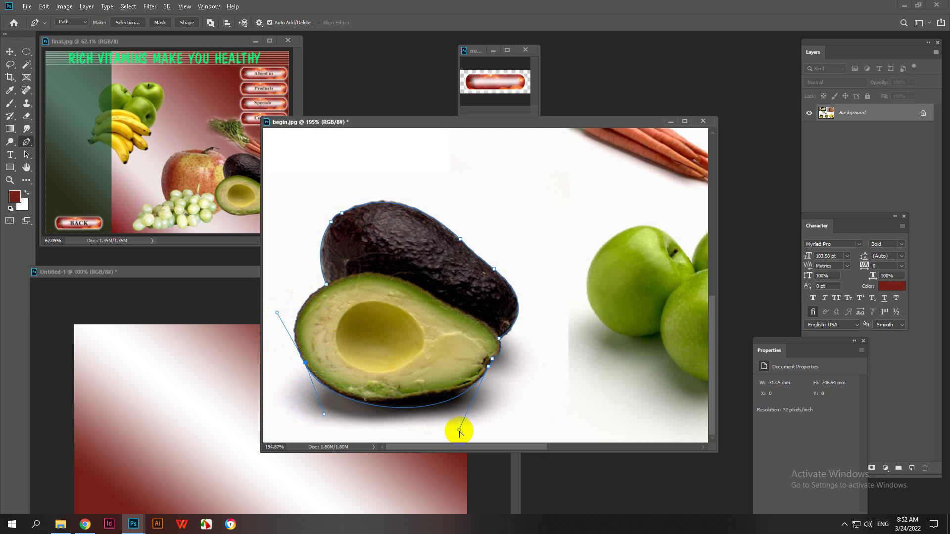
pyautogui.moveTo(460, 431); pyautogui.dragTo(455, 422)
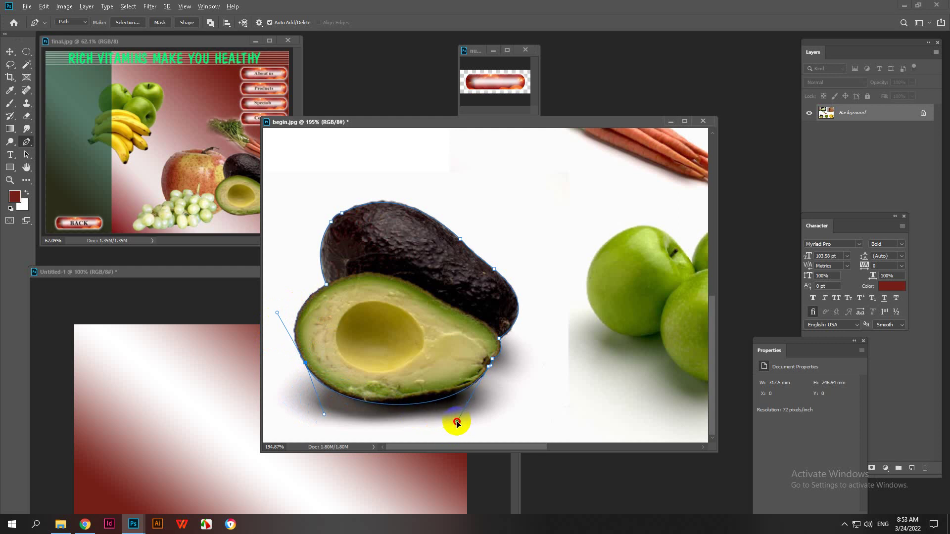
# - Close the path around the cut half's left side at the starting anchor and convert it into a selection
pyautogui.scroll(3, 288, 352)
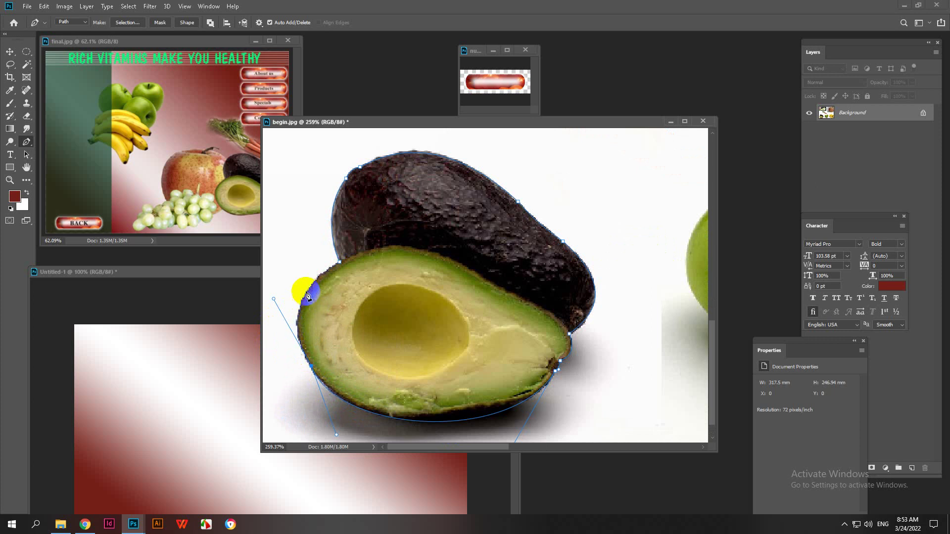
pyautogui.moveTo(273, 300); pyautogui.dragTo(268, 311)
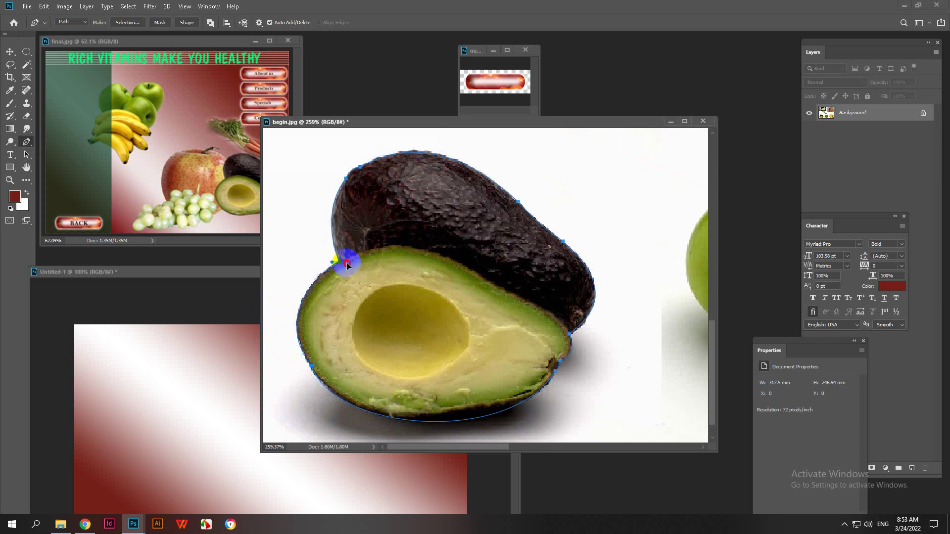
pyautogui.scroll(-2, 365, 302)
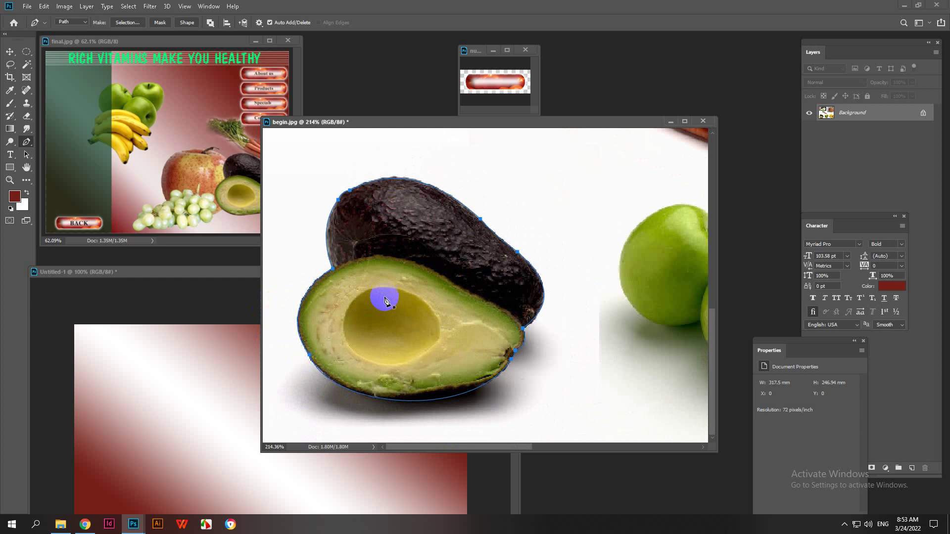
pyautogui.scroll(-1, 385, 300)
pyautogui.hotkey('ctrl', 'Return')
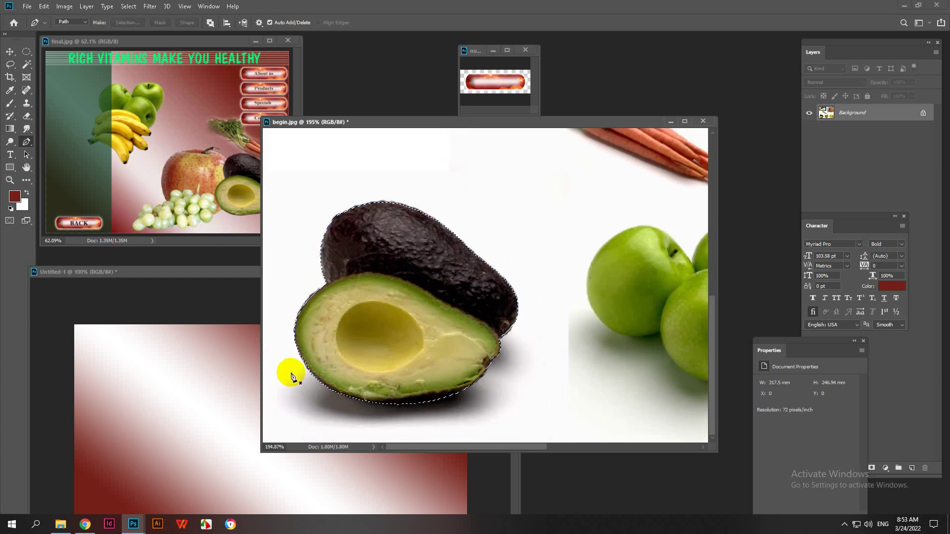
# - Copy the selected avocados from begin.jpg and paste them into the Untitled-1 document
pyautogui.click(497, 334)
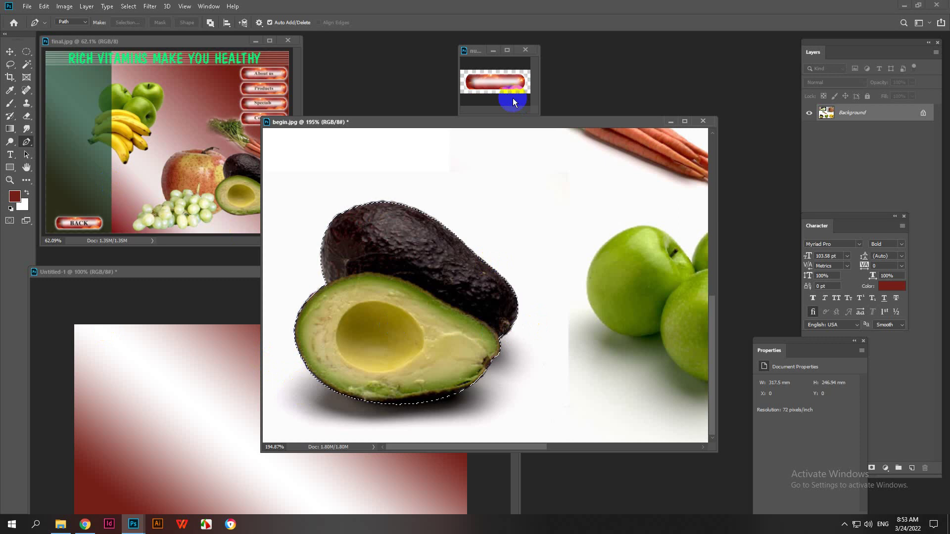
pyautogui.click(178, 296)
pyautogui.hotkey('ctrl', 'v')
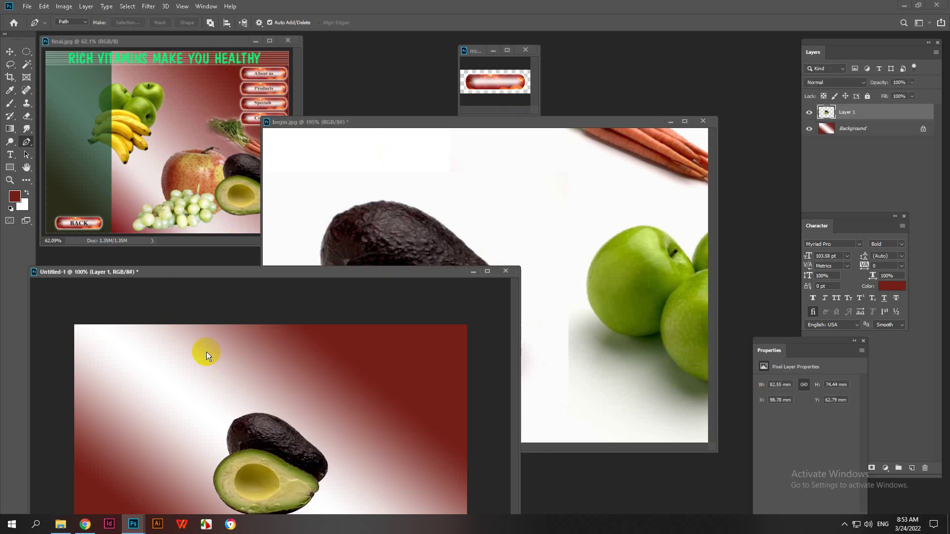
# - Reposition the pasted avocados to about X 71 mm, Y 41 mm, and move the document window up for a better view
pyautogui.click(10, 51)
pyautogui.moveTo(252, 471); pyautogui.dragTo(214, 389)
pyautogui.scroll(2, 212, 389)
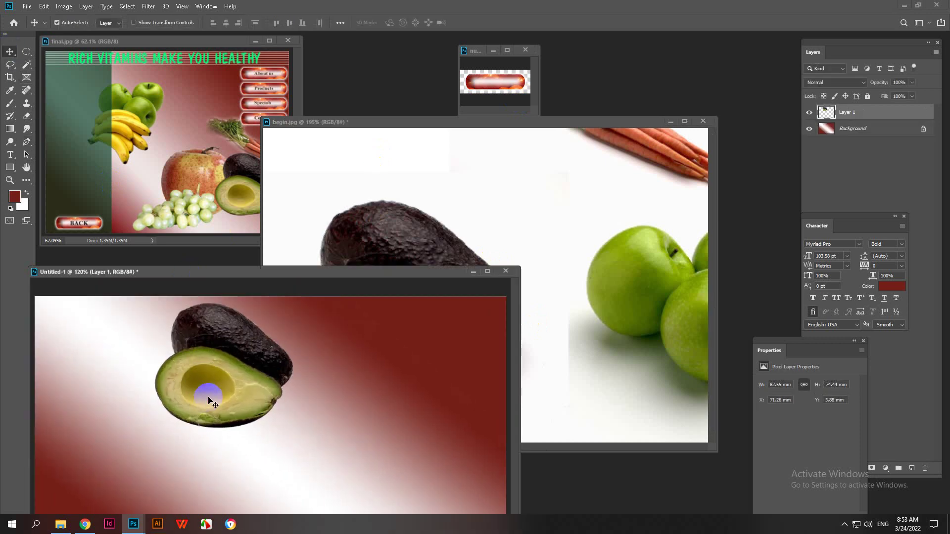
pyautogui.scroll(-2, 209, 398)
pyautogui.moveTo(246, 272); pyautogui.dragTo(309, 149)
pyautogui.moveTo(296, 254); pyautogui.dragTo(296, 307)
pyautogui.scroll(6, 287, 318)
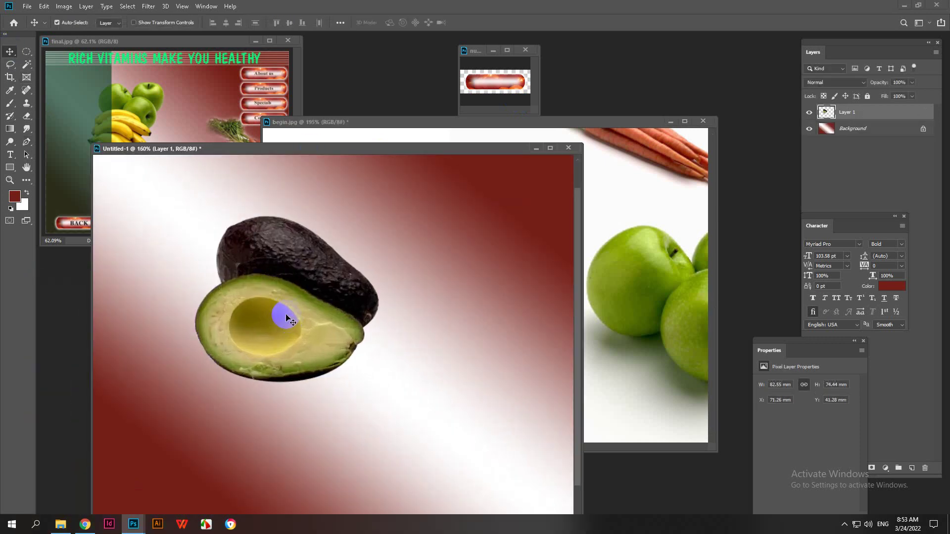
pyautogui.scroll(-1, 278, 315)
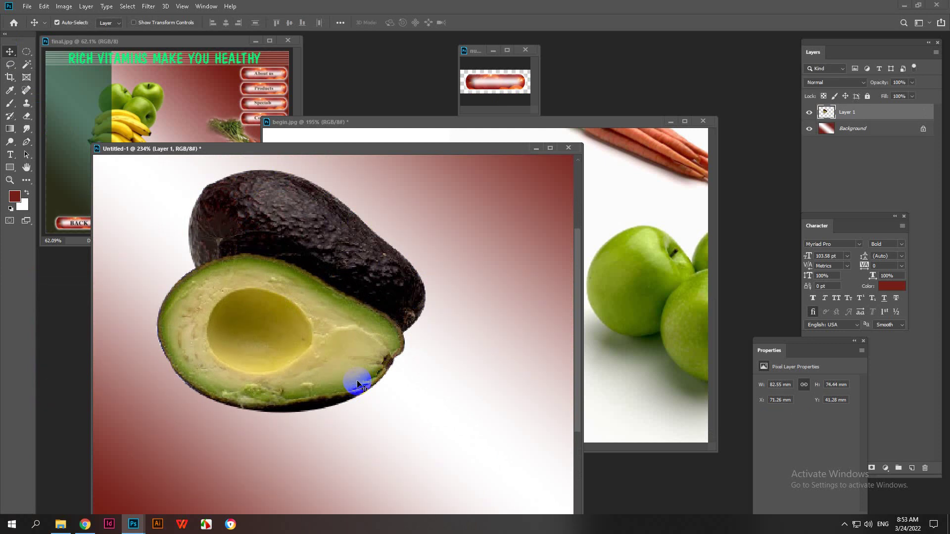
# - Lower the avocados on the gradient background to about Y 50 mm
pyautogui.click(10, 65)
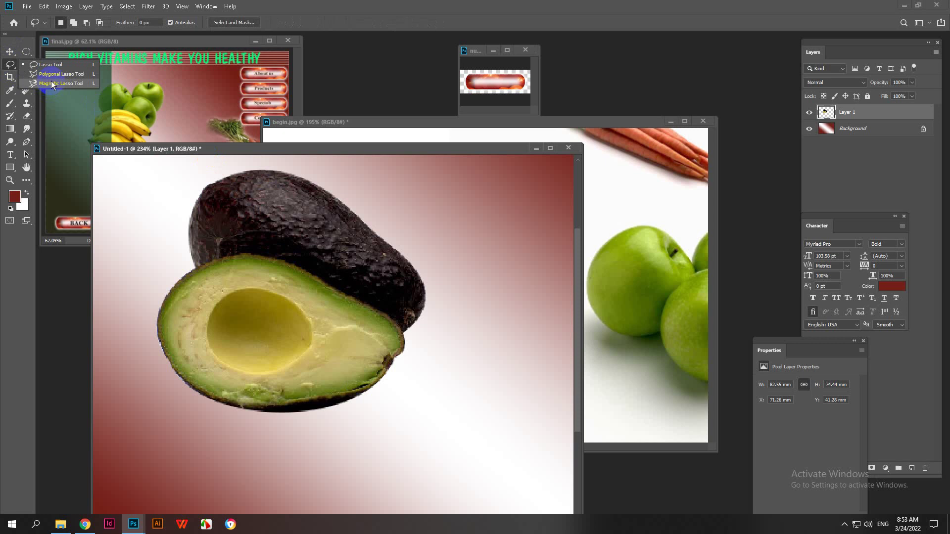
pyautogui.click(239, 174)
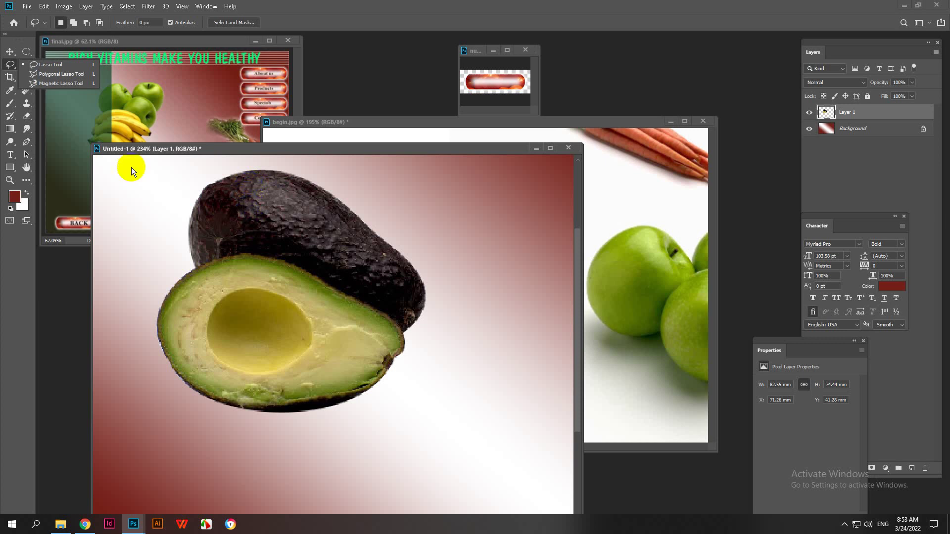
pyautogui.click(9, 51)
pyautogui.moveTo(340, 320); pyautogui.dragTo(340, 349)
pyautogui.scroll(2, 232, 324)
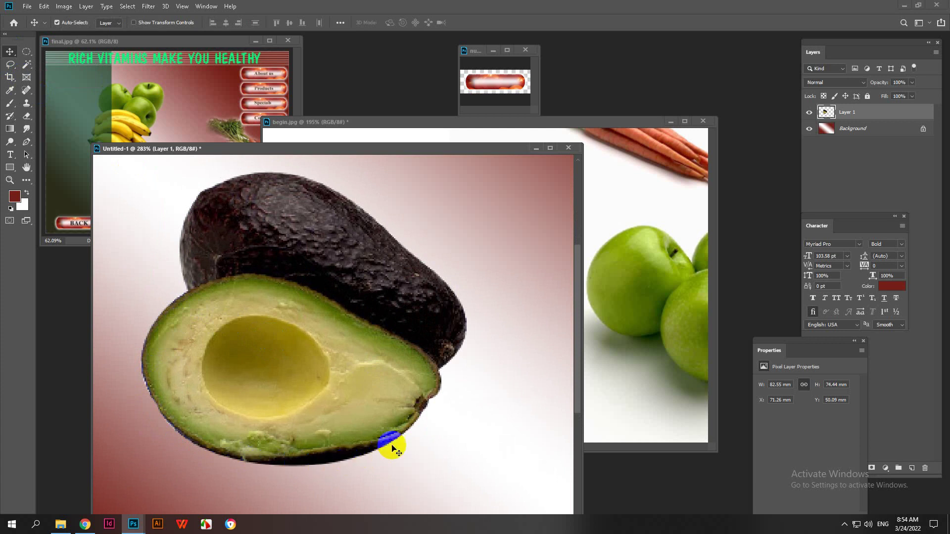
pyautogui.scroll(-2, 392, 297)
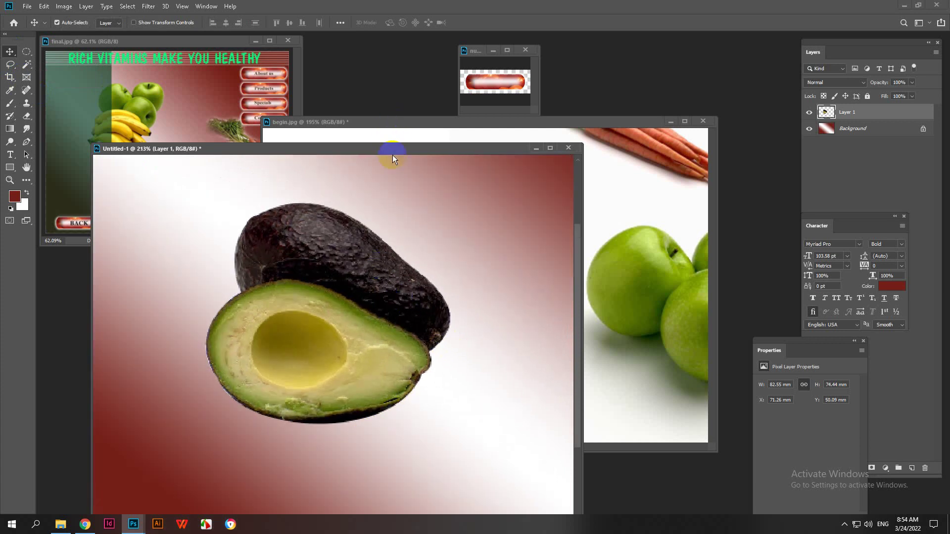
# - Move the Untitled-1 window out of the way and bring the green apples in begin.jpg into close view
pyautogui.moveTo(393, 155); pyautogui.dragTo(303, 291)
pyautogui.scroll(-3, 350, 275)
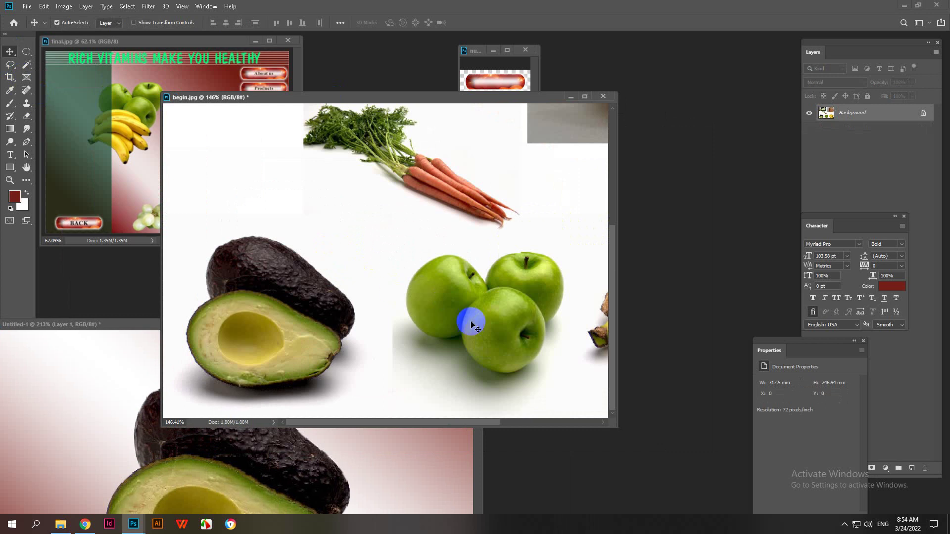
pyautogui.scroll(5, 470, 320)
pyautogui.moveTo(356, 329); pyautogui.dragTo(77, 140)
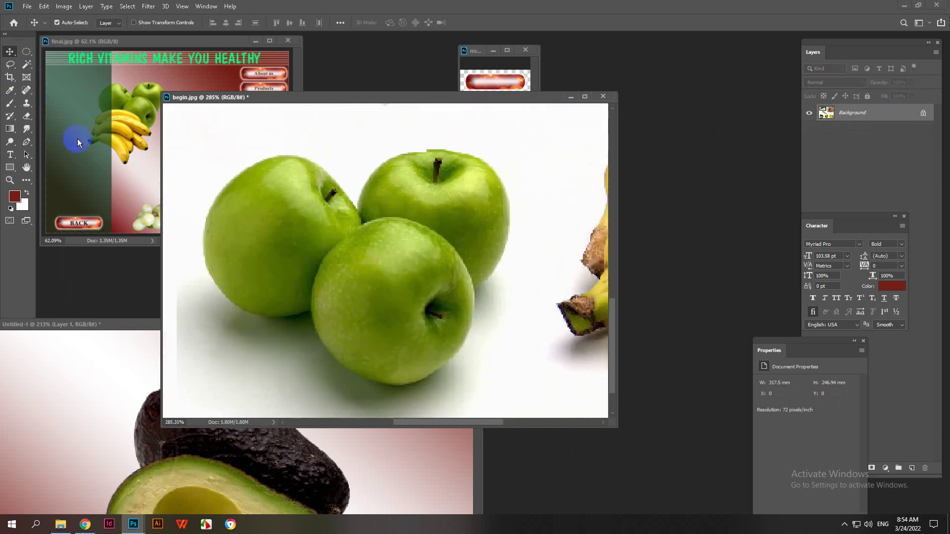
# - Start a Pen path where the left and back apples meet and curve it to an anchor at the left apple's upper-right edge
pyautogui.click(26, 142)
pyautogui.scroll(2, 303, 212)
pyautogui.moveTo(278, 250); pyautogui.dragTo(304, 219)
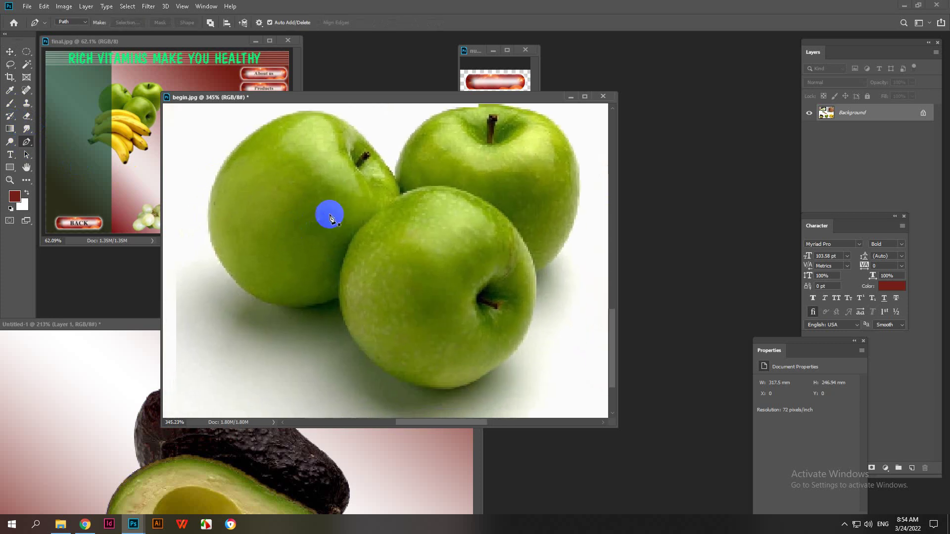
pyautogui.moveTo(383, 196); pyautogui.dragTo(390, 251)
pyautogui.scroll(2, 392, 314)
pyautogui.scroll(1, 392, 313)
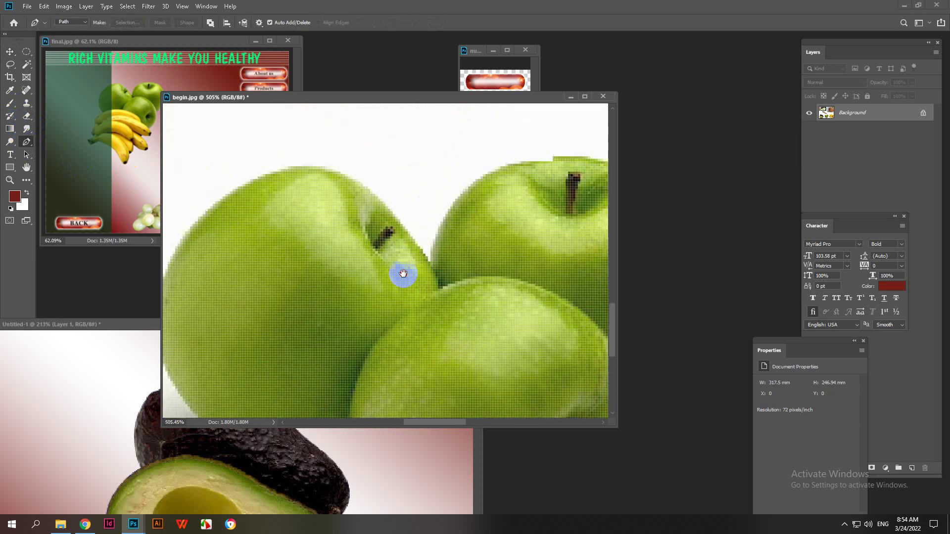
pyautogui.click(430, 265)
pyautogui.scroll(-1, 421, 247)
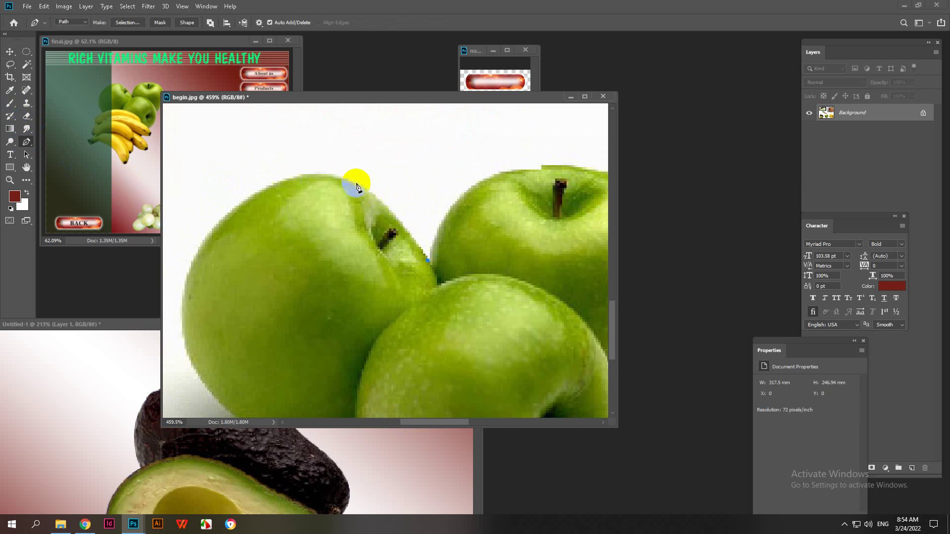
pyautogui.moveTo(357, 184); pyautogui.dragTo(228, 142)
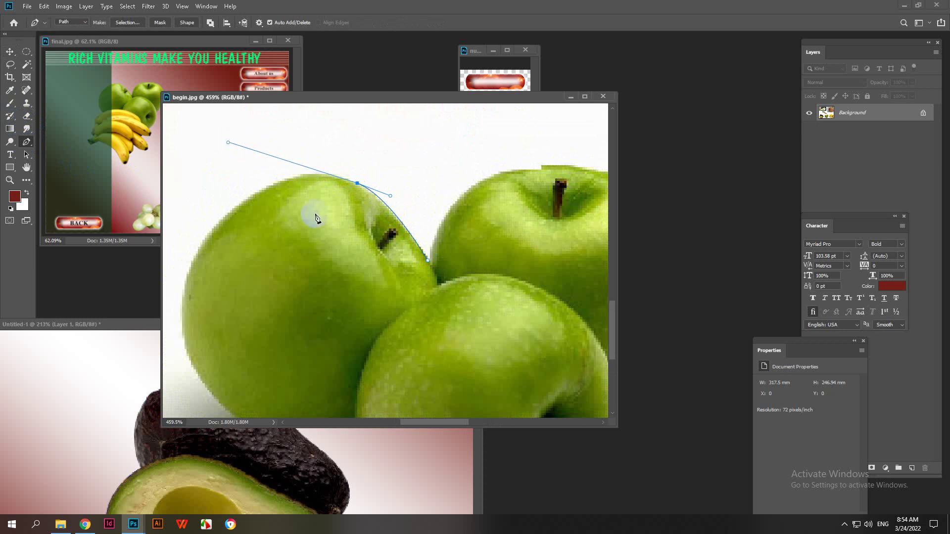
# - Lengthen the last anchor's outgoing handle and curve the path around the left apple to an anchor on its lower-left edge
pyautogui.scroll(-2, 270, 261)
pyautogui.moveTo(228, 287); pyautogui.dragTo(277, 250)
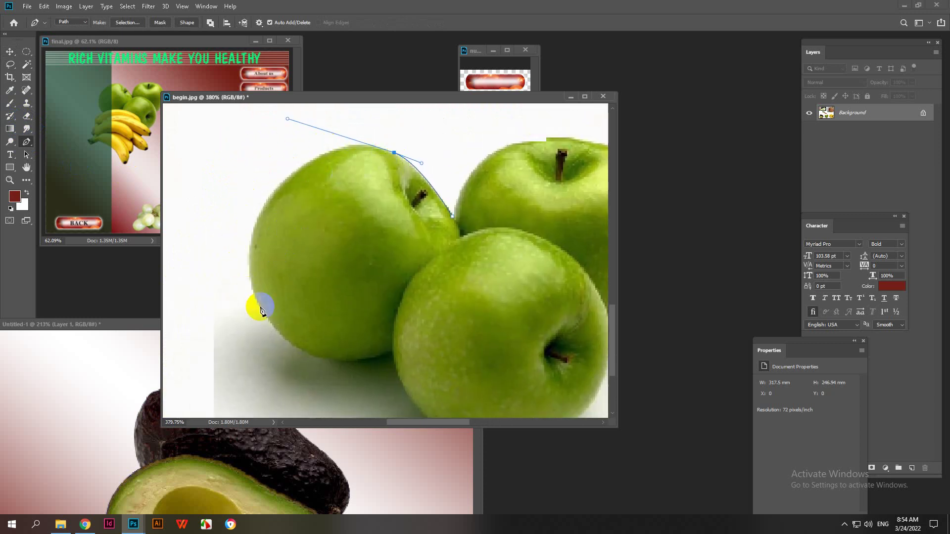
pyautogui.moveTo(287, 119); pyautogui.dragTo(270, 110)
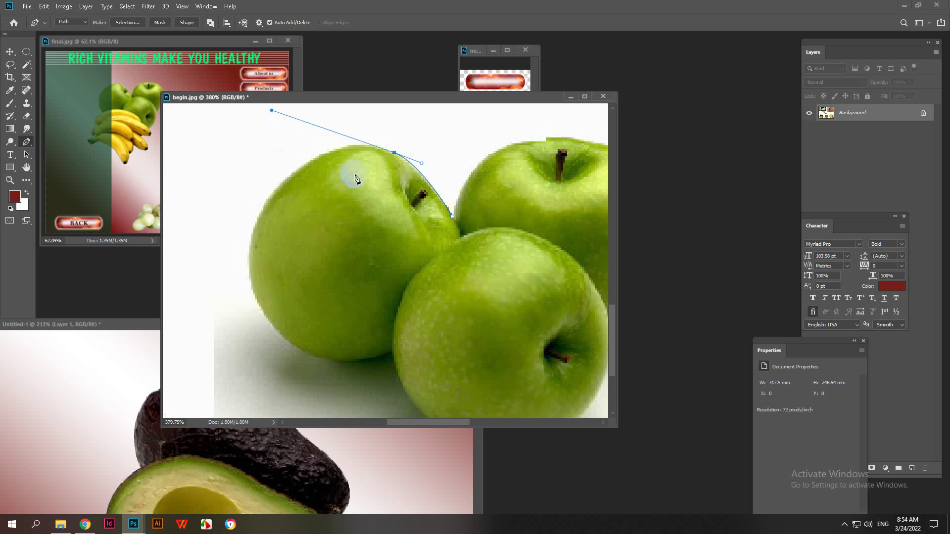
pyautogui.keyDown('ctrl'); pyautogui.click(395, 153); pyautogui.keyUp('ctrl')
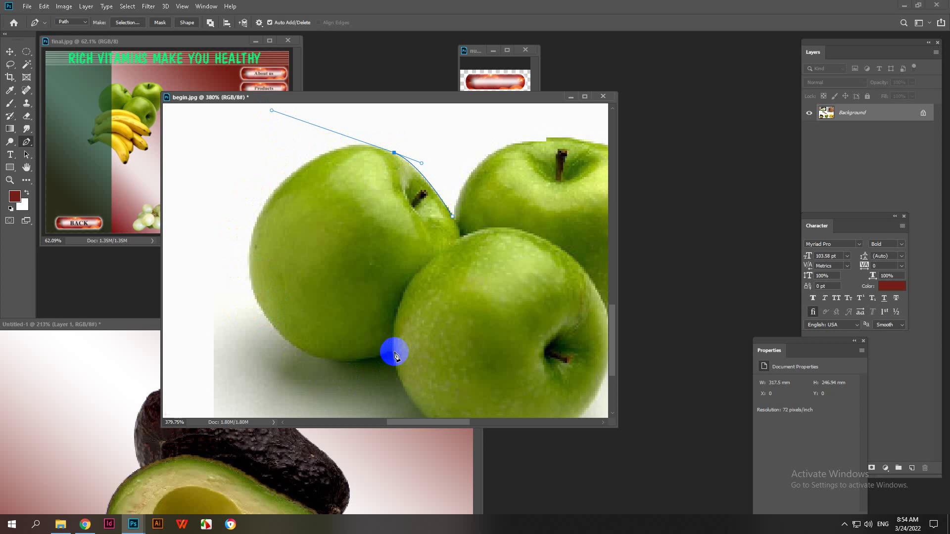
pyautogui.click(395, 154)
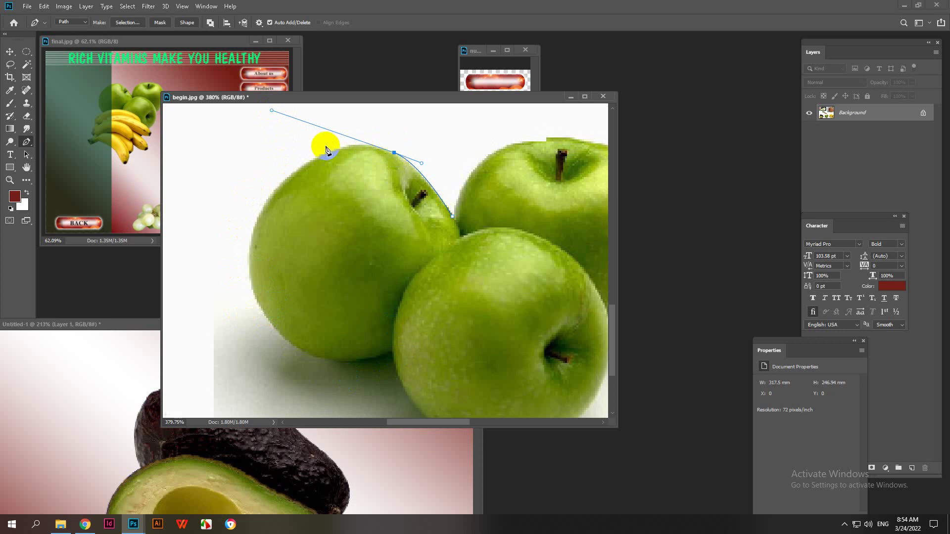
pyautogui.click(390, 361)
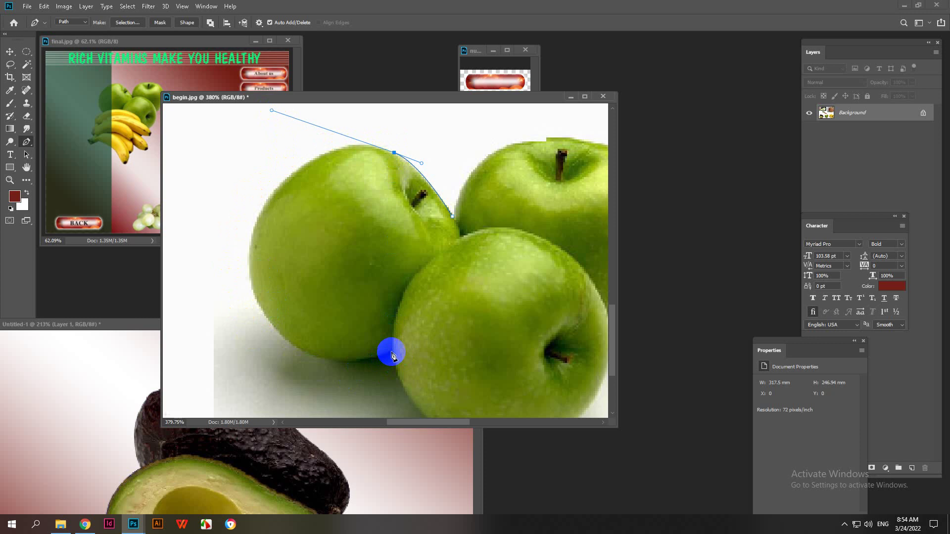
pyautogui.click(384, 142)
pyautogui.click(256, 302)
pyautogui.moveTo(257, 302); pyautogui.dragTo(281, 351)
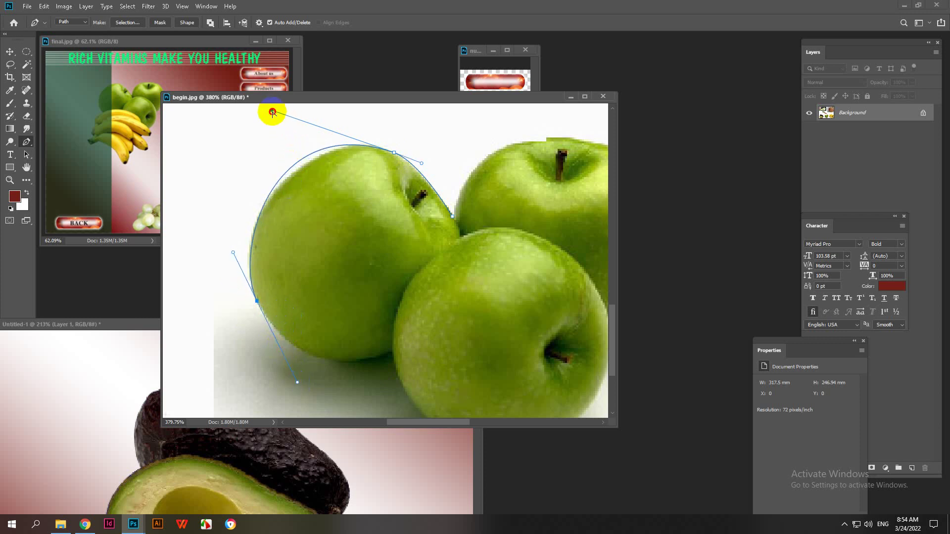
# - Adjust the handles at both ends of the left apple's upper curve until it follows the apple's outline
pyautogui.moveTo(272, 111); pyautogui.dragTo(287, 120)
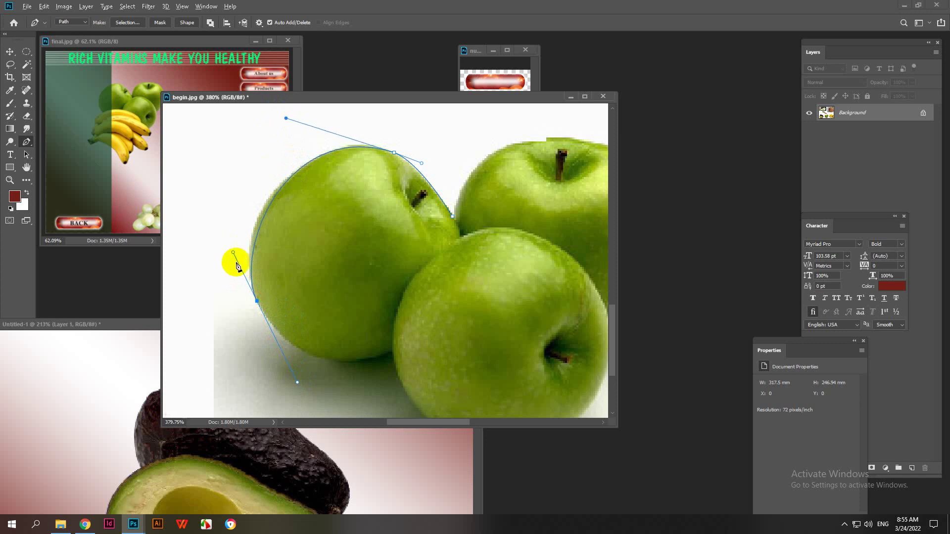
pyautogui.moveTo(232, 253); pyautogui.dragTo(229, 245)
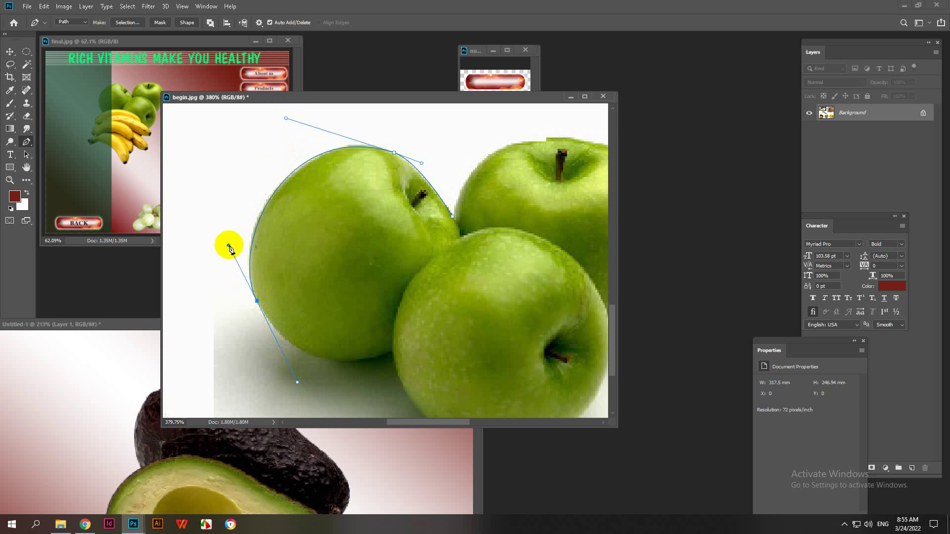
pyautogui.moveTo(287, 120); pyautogui.dragTo(290, 122)
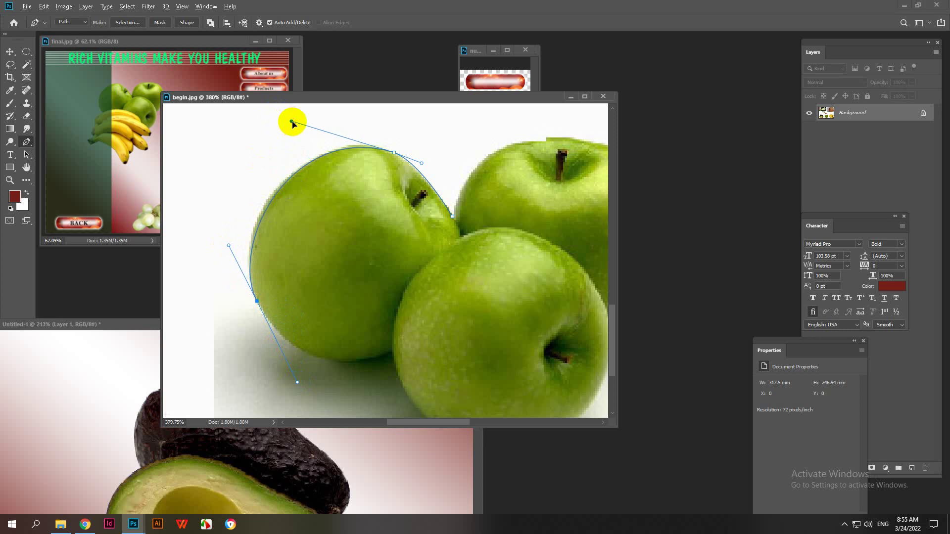
pyautogui.moveTo(228, 246); pyautogui.dragTo(230, 228)
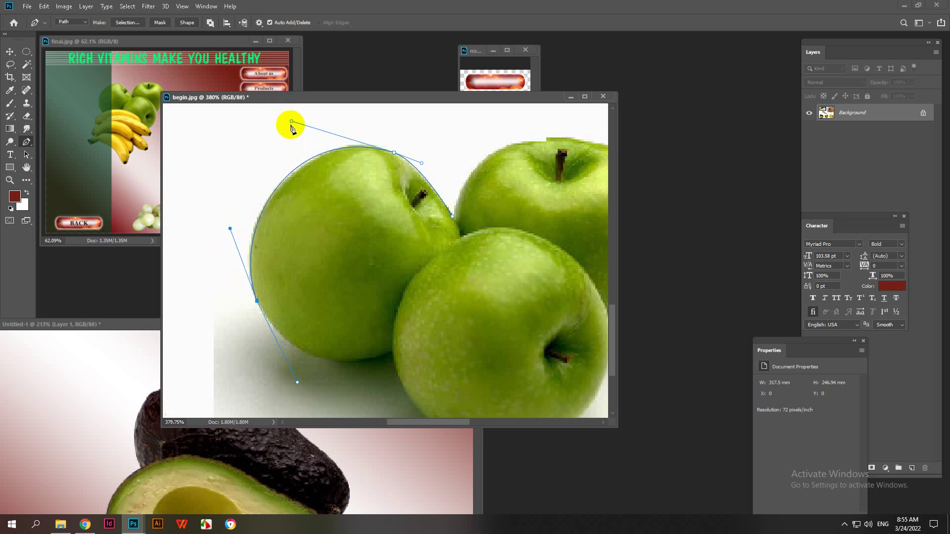
pyautogui.moveTo(292, 122); pyautogui.dragTo(294, 124)
# - Trace the left apple's underside to the front apple, then the front apple's lower edge to a curved anchor, fitting the curve
pyautogui.scroll(-5, 297, 259)
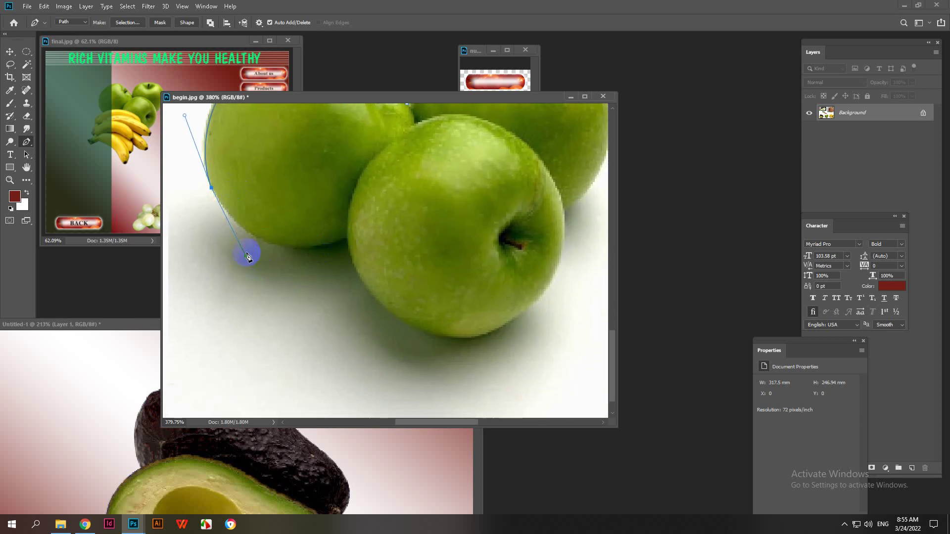
pyautogui.moveTo(347, 240); pyautogui.dragTo(338, 324)
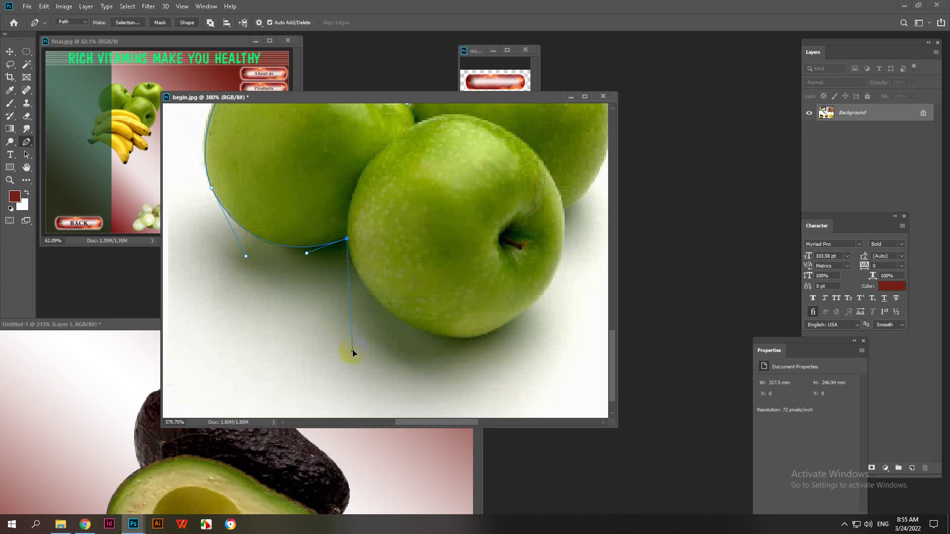
pyautogui.scroll(-1, 362, 282)
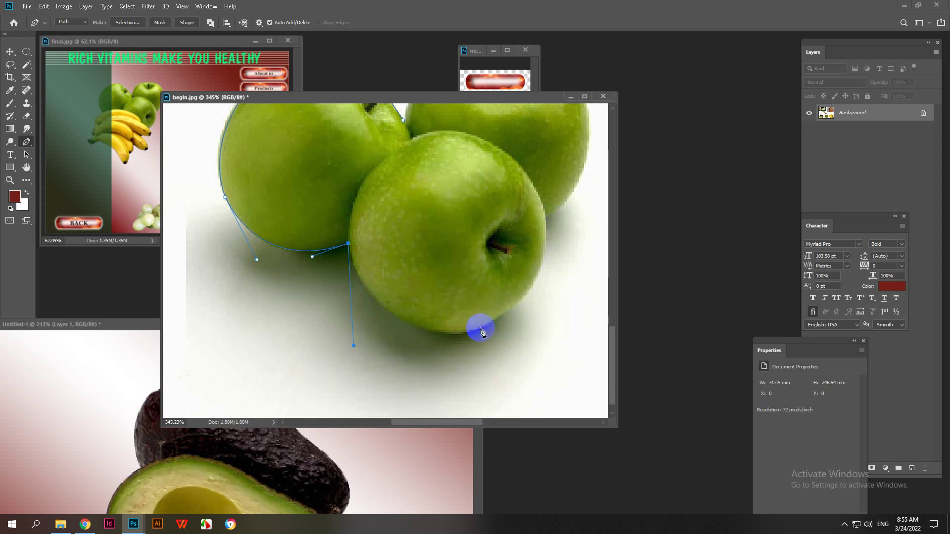
pyautogui.moveTo(492, 324); pyautogui.dragTo(550, 361)
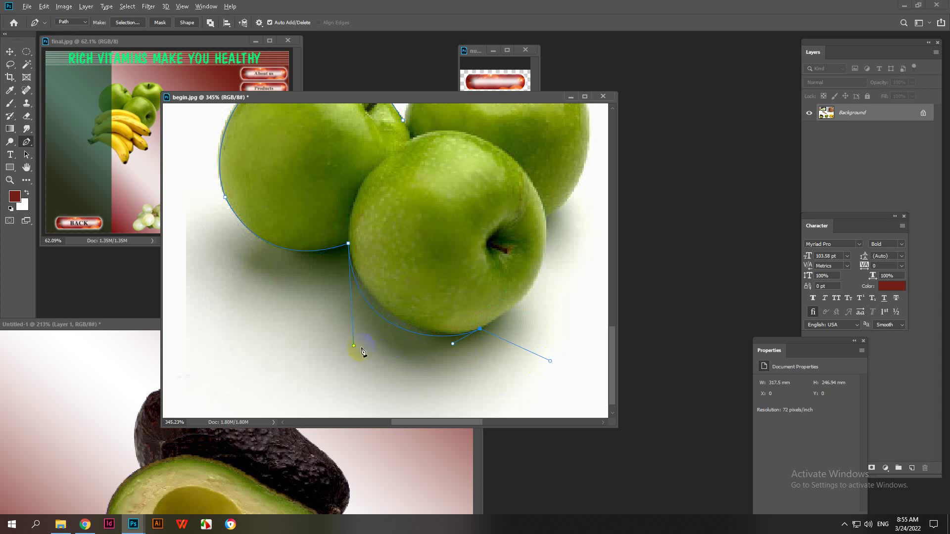
pyautogui.moveTo(355, 347); pyautogui.dragTo(362, 336)
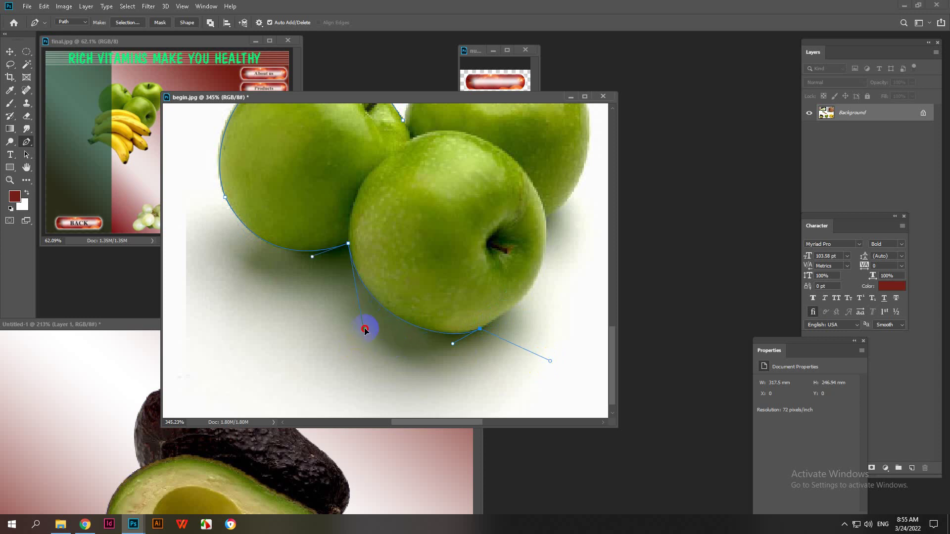
# - Turn the bottom anchor's outgoing handle upward and trace the front apple's right side to a curved anchor near the back apple
pyautogui.moveTo(501, 360); pyautogui.dragTo(411, 359)
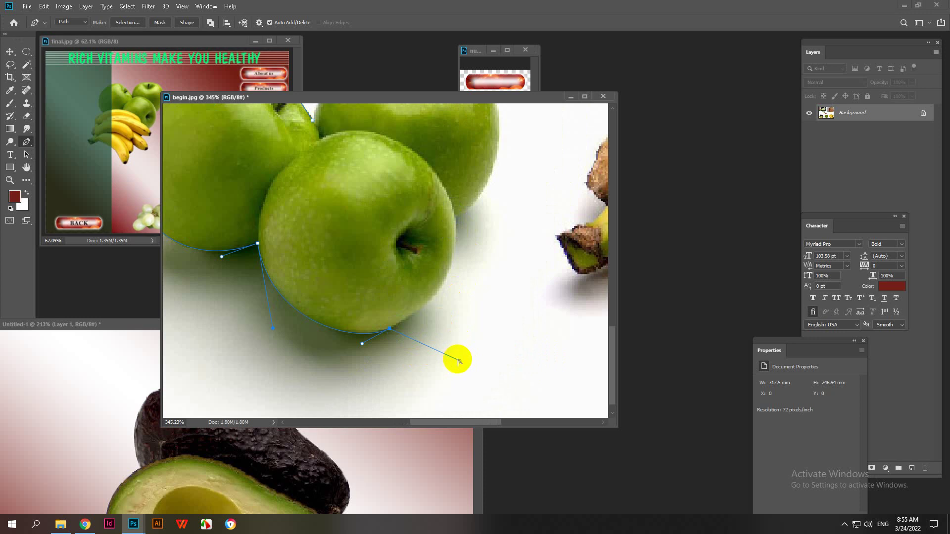
pyautogui.moveTo(460, 362); pyautogui.dragTo(449, 299)
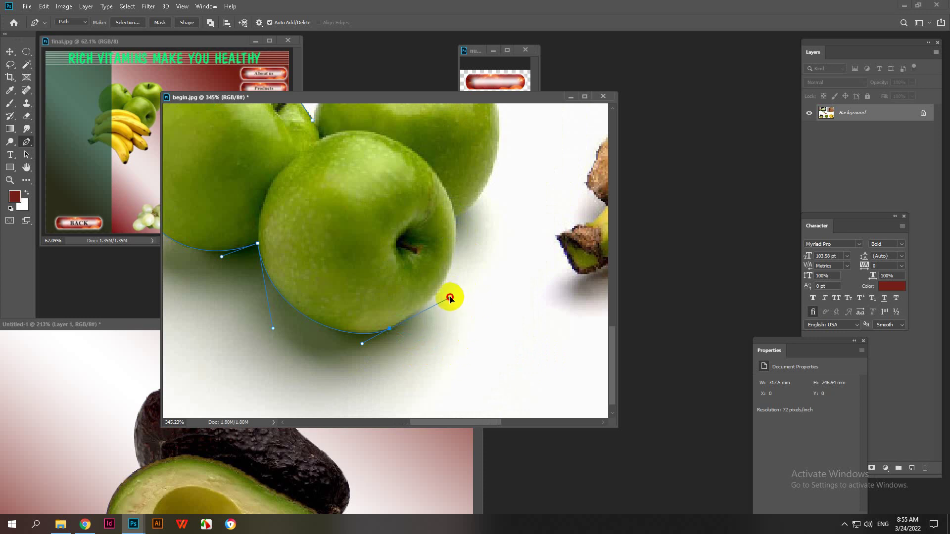
pyautogui.moveTo(456, 218); pyautogui.dragTo(544, 182)
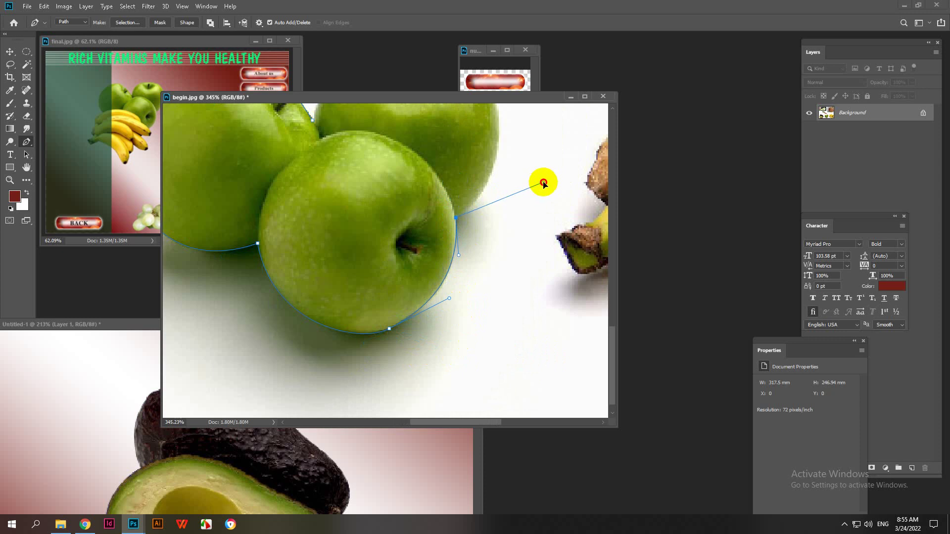
pyautogui.scroll(-2, 467, 245)
pyautogui.scroll(-1, 466, 254)
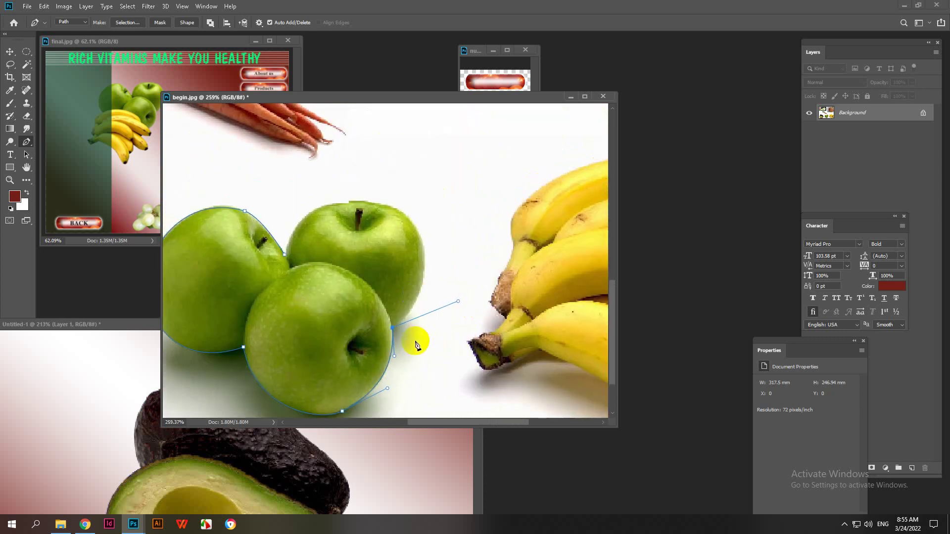
pyautogui.scroll(2, 417, 340)
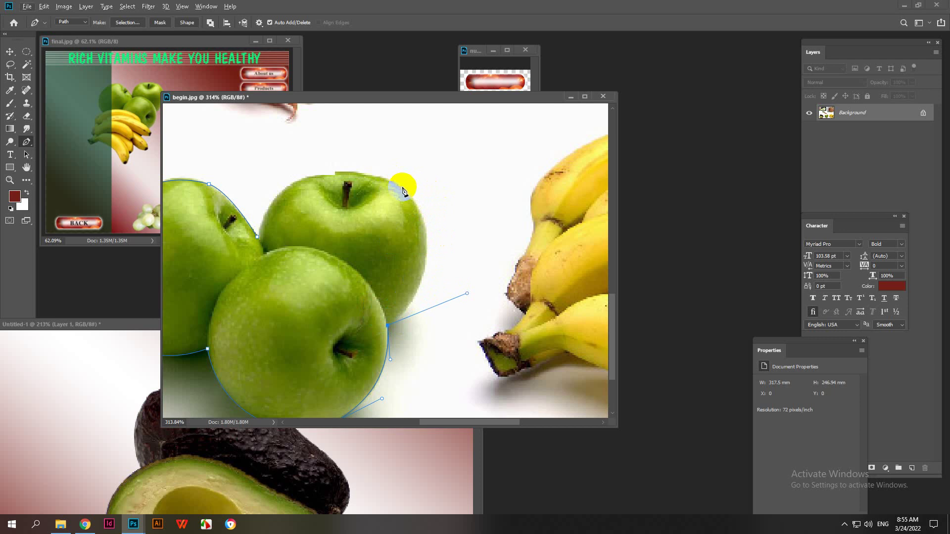
# - Curve the path up the back apple's right side and over its top, closing it at the start anchor between the apples
pyautogui.moveTo(467, 294); pyautogui.dragTo(473, 285)
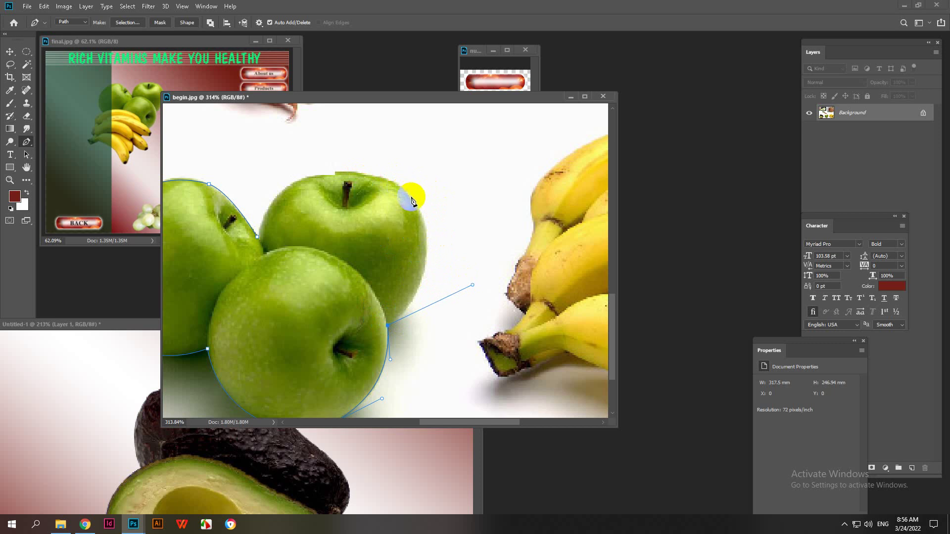
pyautogui.moveTo(411, 197); pyautogui.dragTo(390, 158)
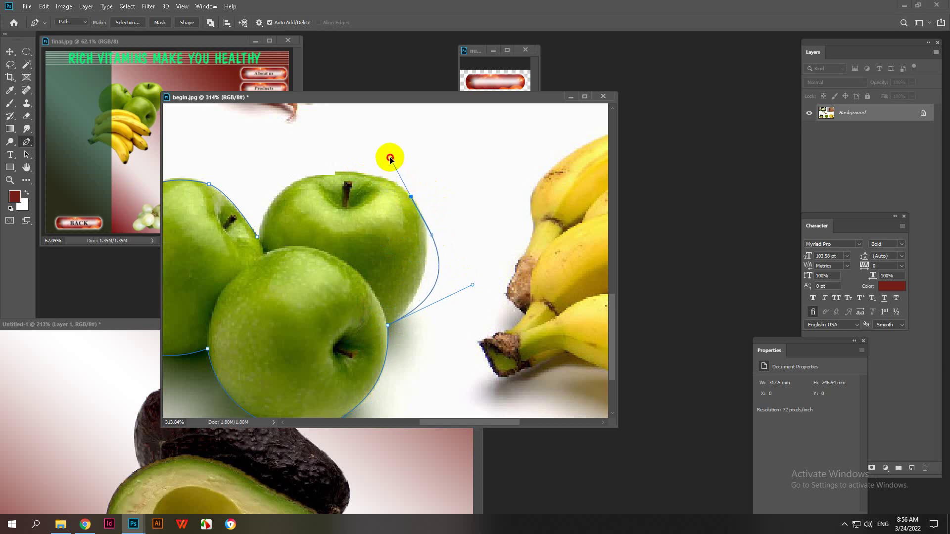
pyautogui.moveTo(473, 285); pyautogui.dragTo(442, 286)
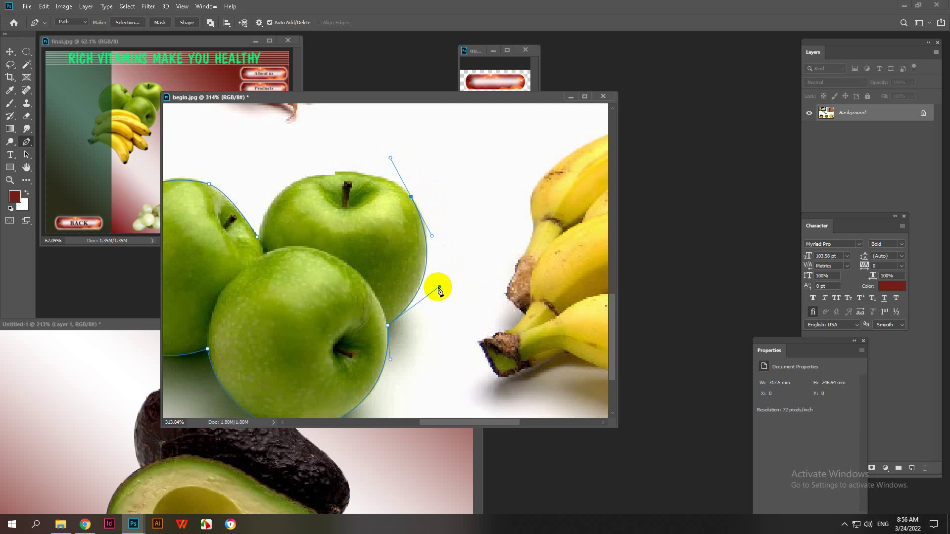
pyautogui.moveTo(391, 158); pyautogui.dragTo(377, 148)
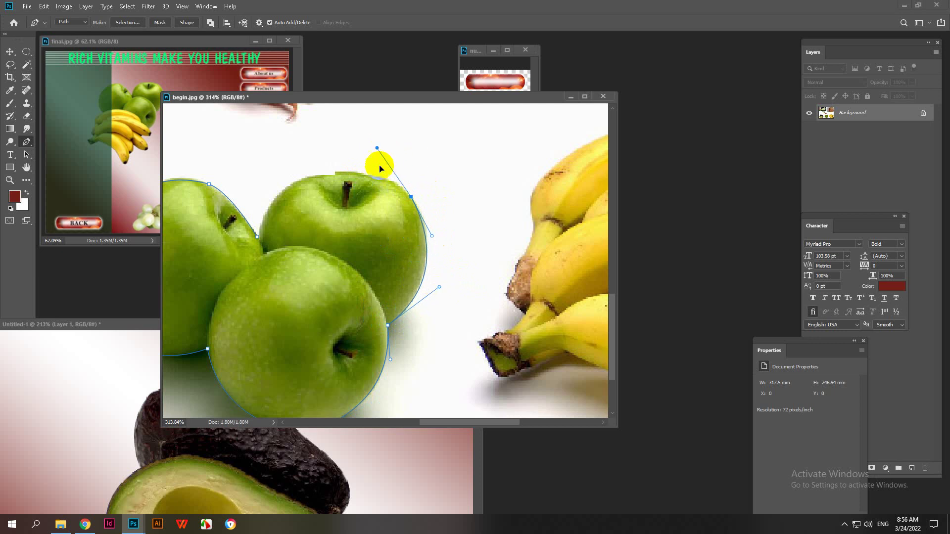
pyautogui.moveTo(257, 237); pyautogui.dragTo(233, 323)
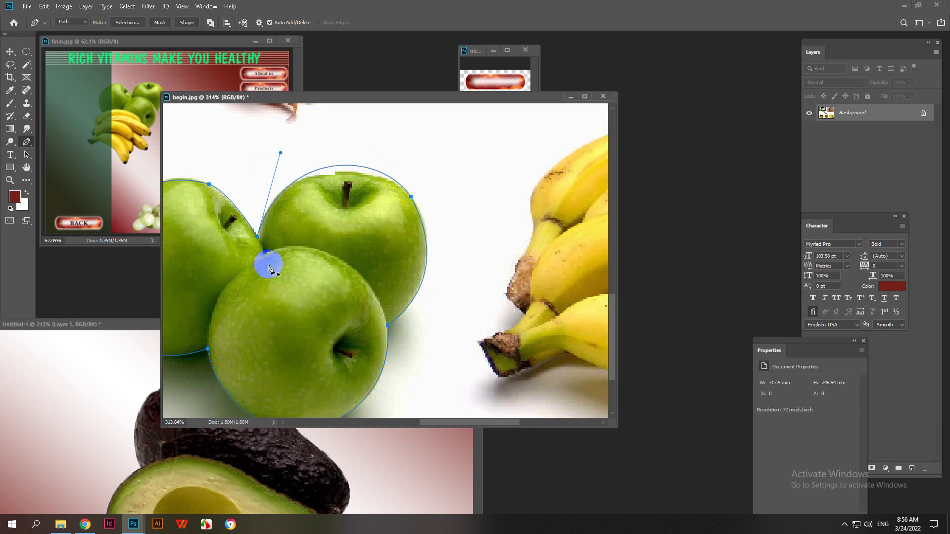
pyautogui.keyDown('ctrl'); pyautogui.click(350, 187); pyautogui.keyUp('ctrl')
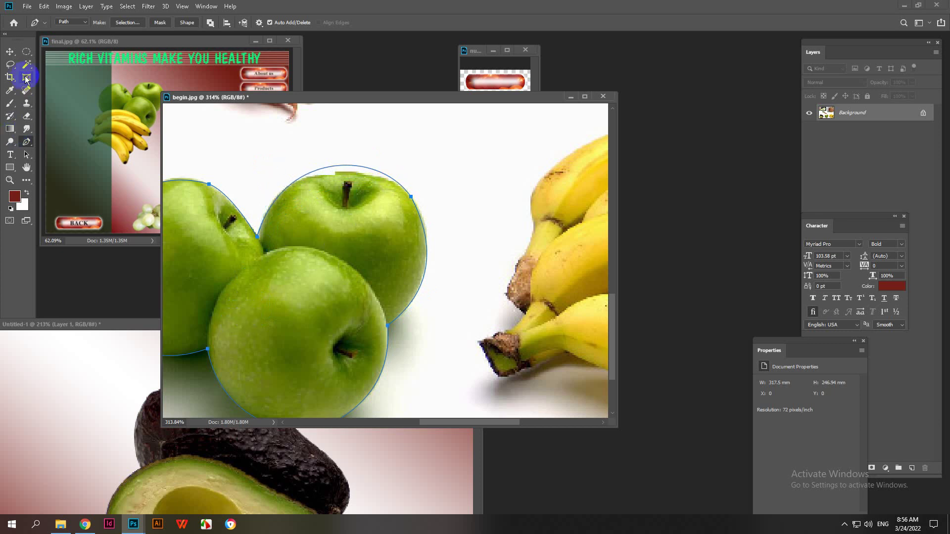
# - Adjust the handles of the back apple's upper-right anchor with the Direct Selection Tool until the curve follows the apple's top
pyautogui.click(24, 146)
pyautogui.click(26, 155)
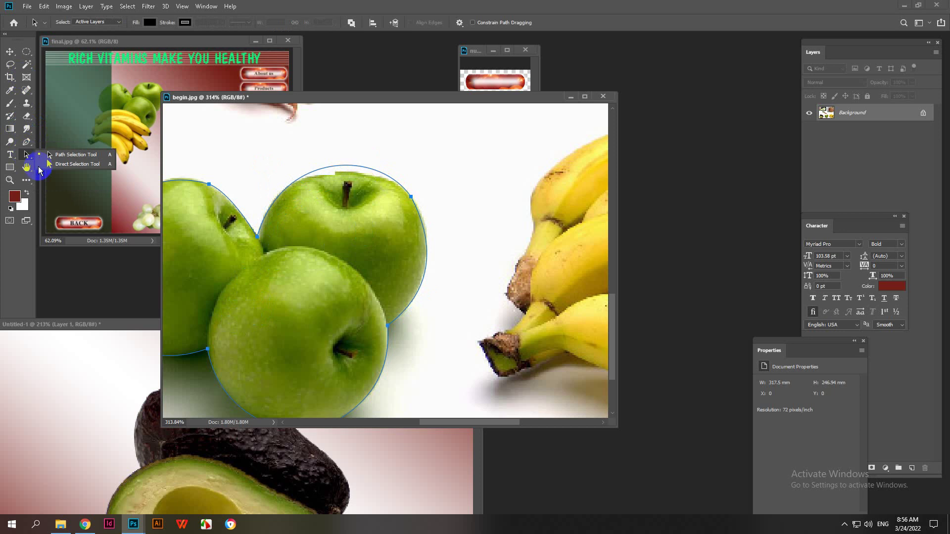
pyautogui.click(74, 164)
pyautogui.click(412, 198)
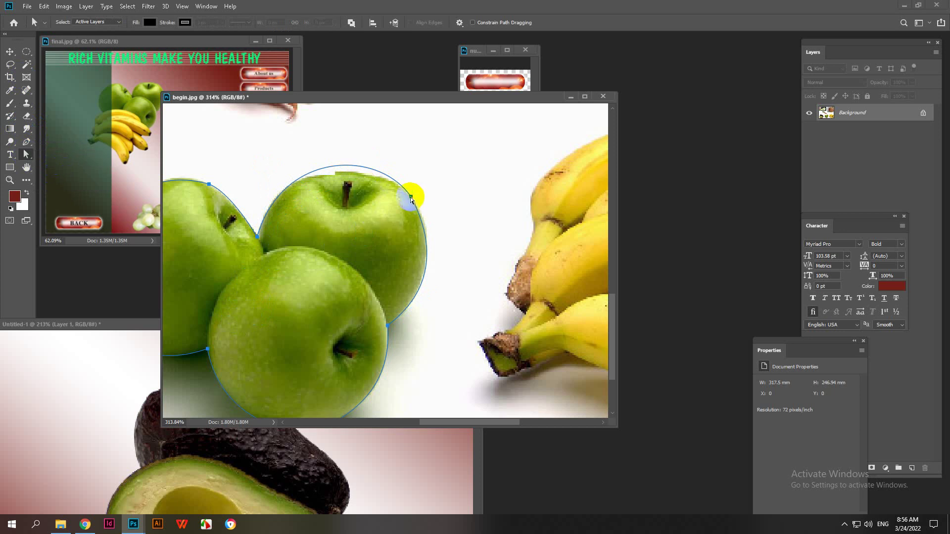
pyautogui.moveTo(377, 148); pyautogui.dragTo(384, 163)
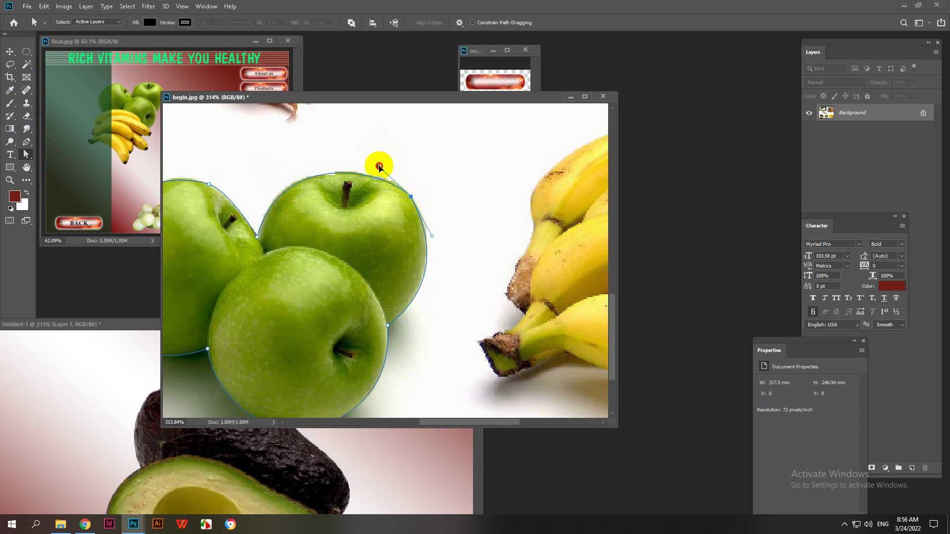
pyautogui.scroll(-3, 381, 212)
pyautogui.scroll(4, 388, 233)
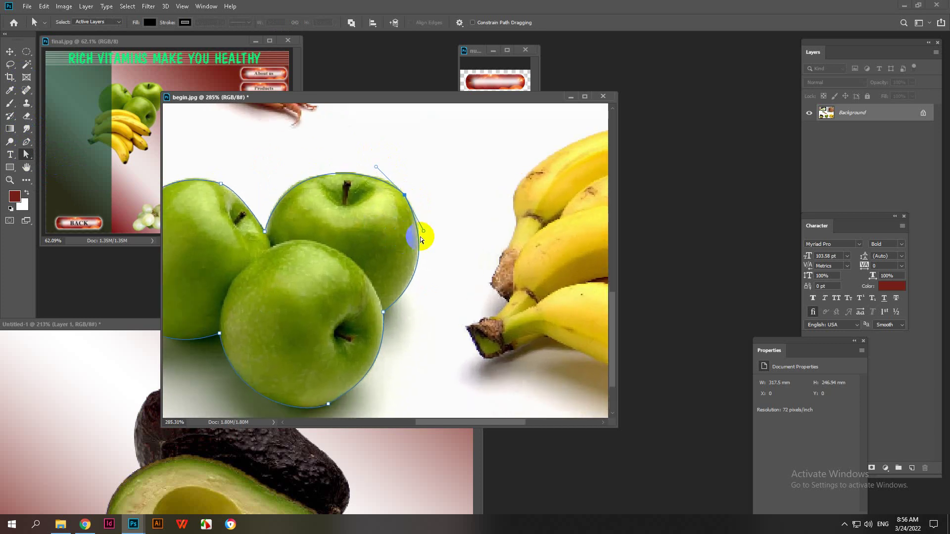
pyautogui.scroll(-4, 424, 212)
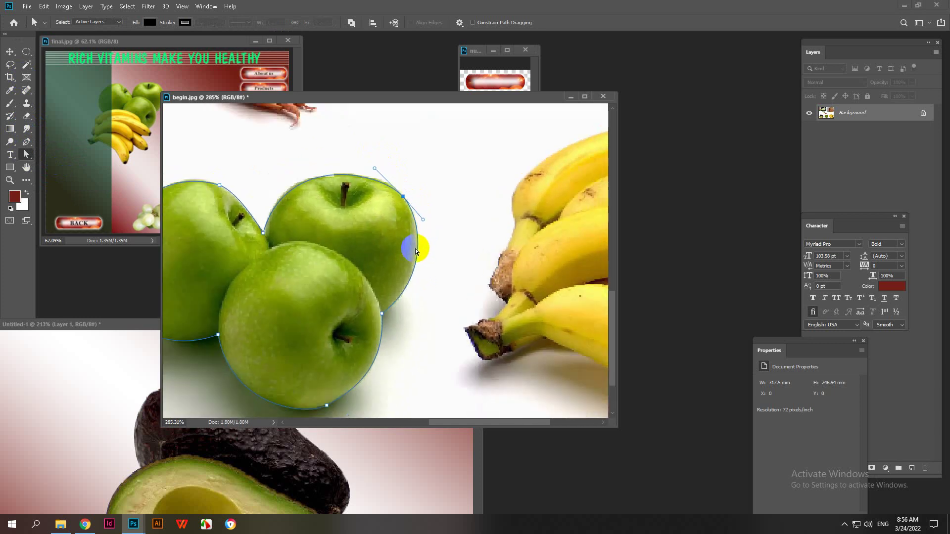
# - Convert the apples' path into a selection and copy the apples into the Untitled-1 document
pyautogui.click(464, 222)
pyautogui.hotkey('ctrl', 'Return')
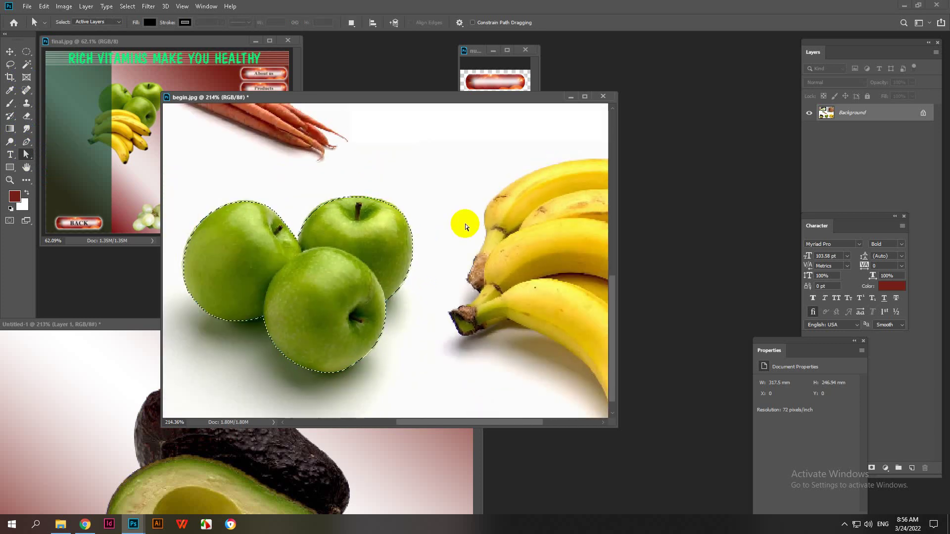
pyautogui.hotkey('ctrl', 'c')
pyautogui.click(81, 326)
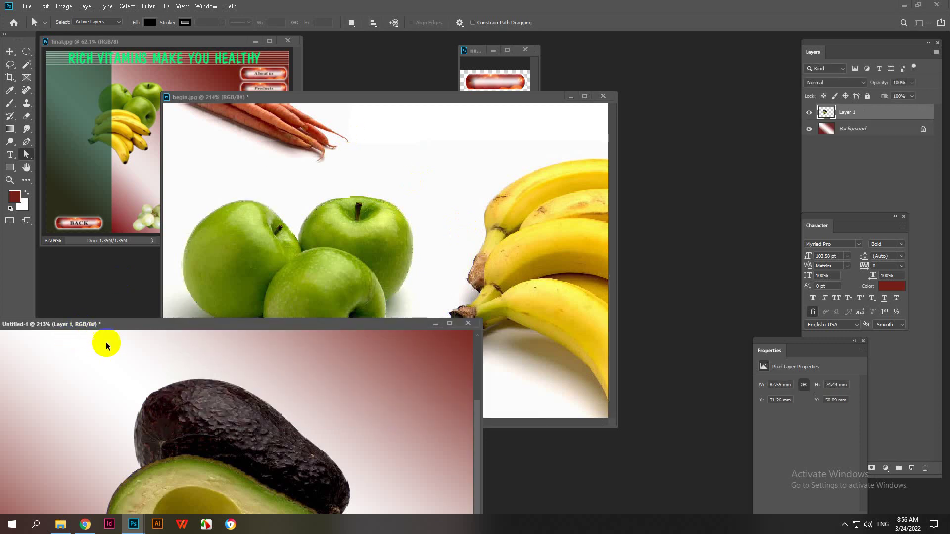
pyautogui.hotkey('ctrl', 'v')
# - Shift the avocados toward the canvas's left side and place the green apples slightly lower on their right
pyautogui.scroll(-4, 183, 344)
pyautogui.moveTo(185, 325); pyautogui.dragTo(290, 131)
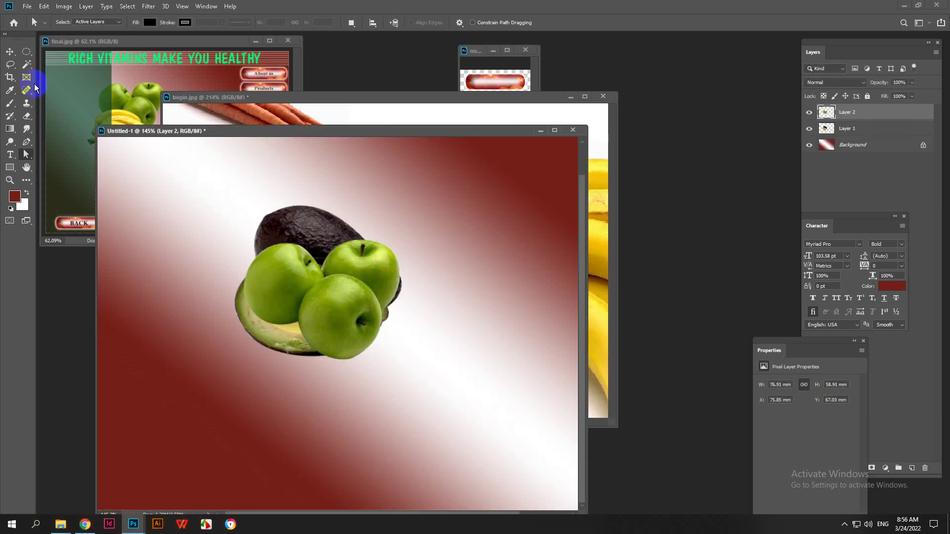
pyautogui.click(10, 52)
pyautogui.moveTo(343, 311); pyautogui.dragTo(466, 265)
pyautogui.moveTo(297, 307); pyautogui.dragTo(213, 313)
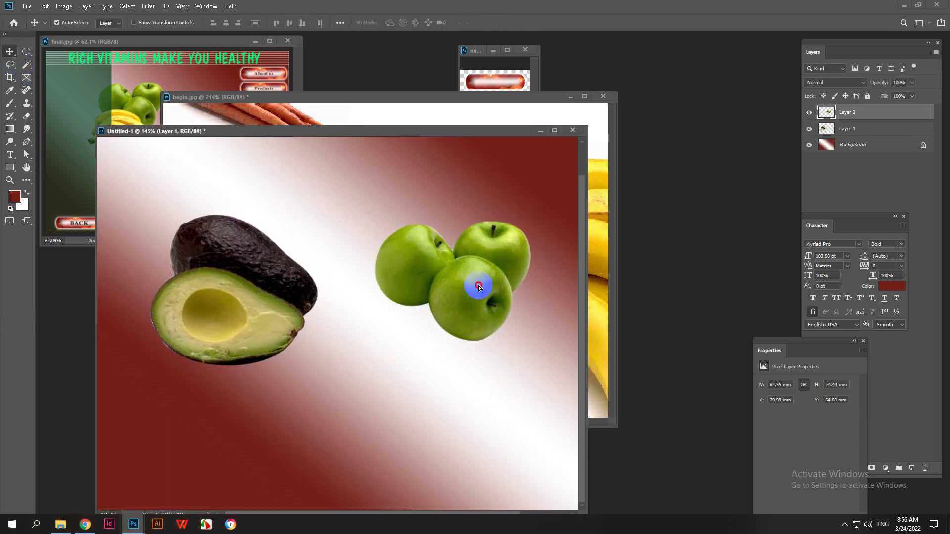
pyautogui.moveTo(477, 286); pyautogui.dragTo(453, 350)
pyautogui.click(427, 330)
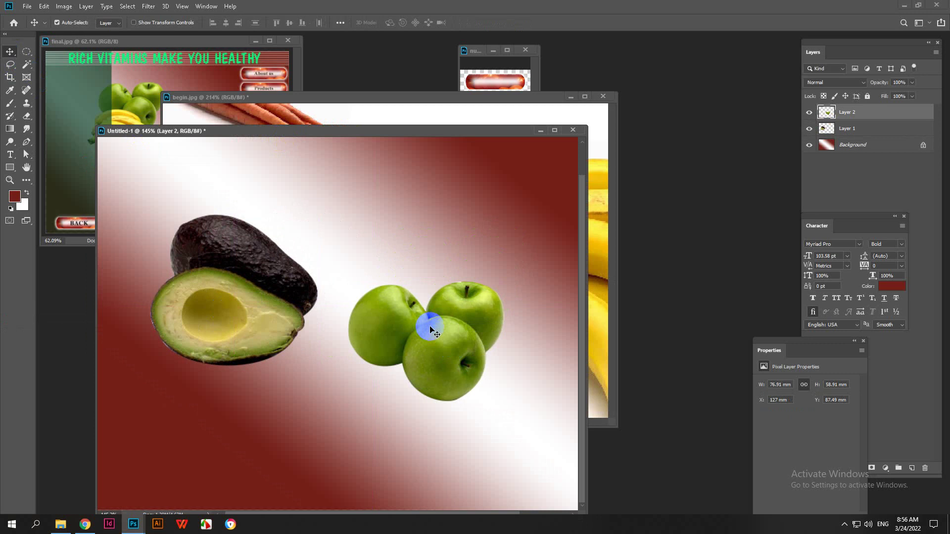
pyautogui.moveTo(432, 366); pyautogui.dragTo(410, 378)
pyautogui.scroll(3, 422, 369)
pyautogui.scroll(-2, 422, 369)
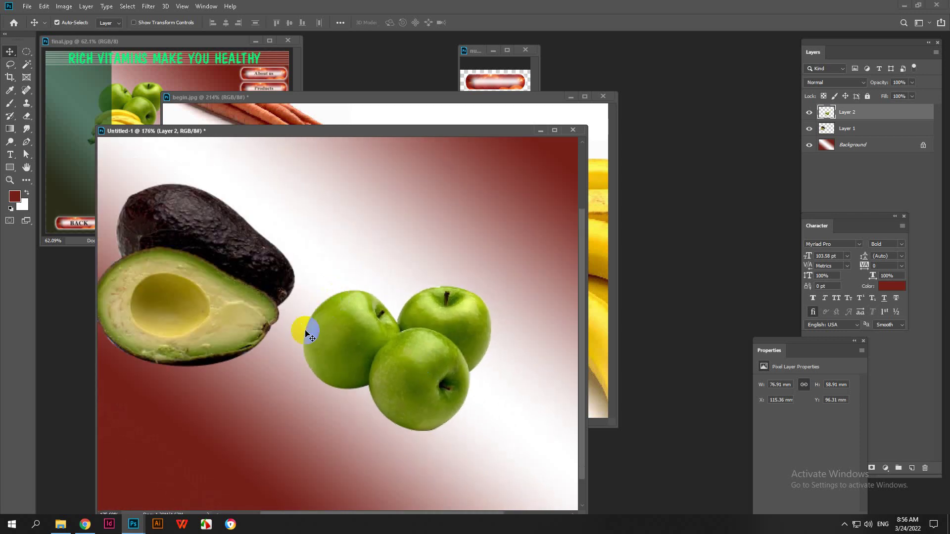
pyautogui.scroll(-2, 424, 393)
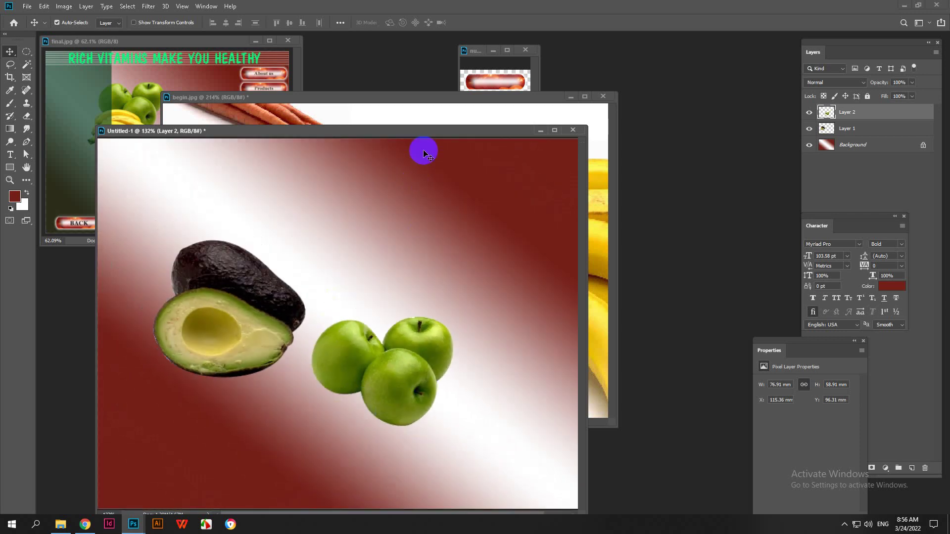
# - In begin.jpg, start a Pen path at the front banana's stem tip and trace the cut end's lower edge
pyautogui.click(427, 115)
pyautogui.scroll(-2, 381, 255)
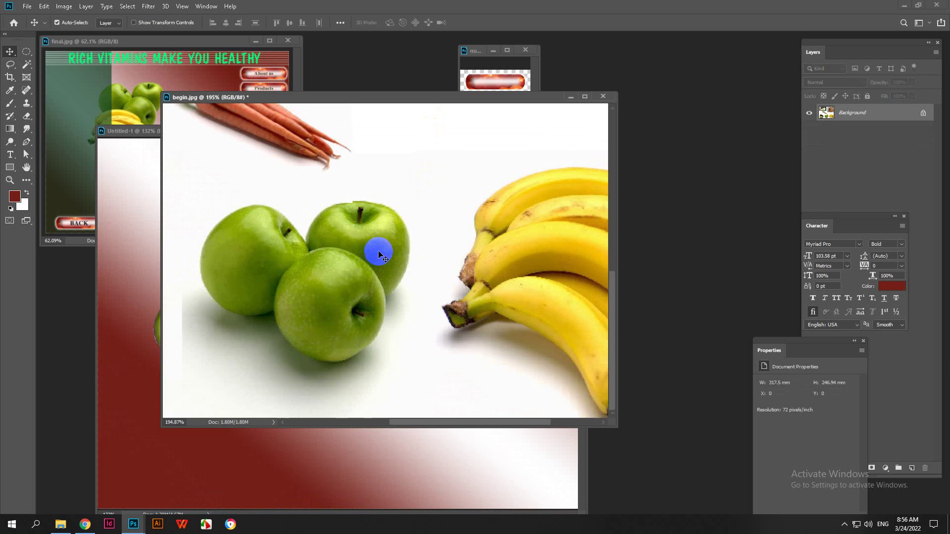
pyautogui.scroll(3, 544, 388)
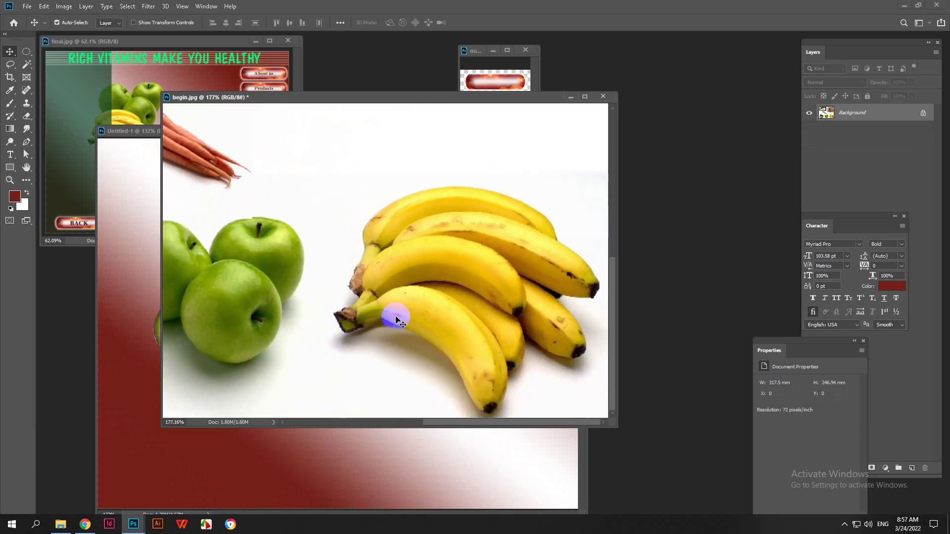
pyautogui.moveTo(375, 345); pyautogui.dragTo(357, 303)
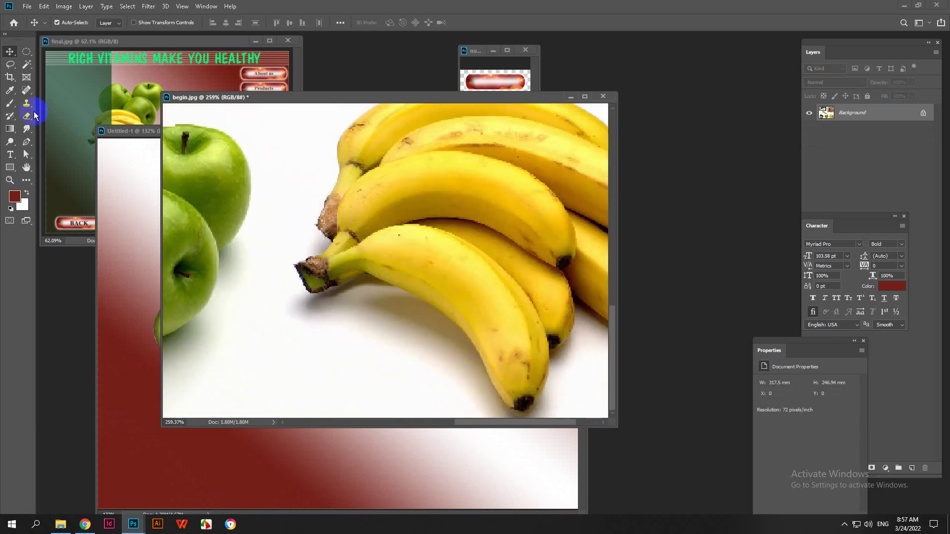
pyautogui.click(27, 142)
pyautogui.scroll(2, 297, 287)
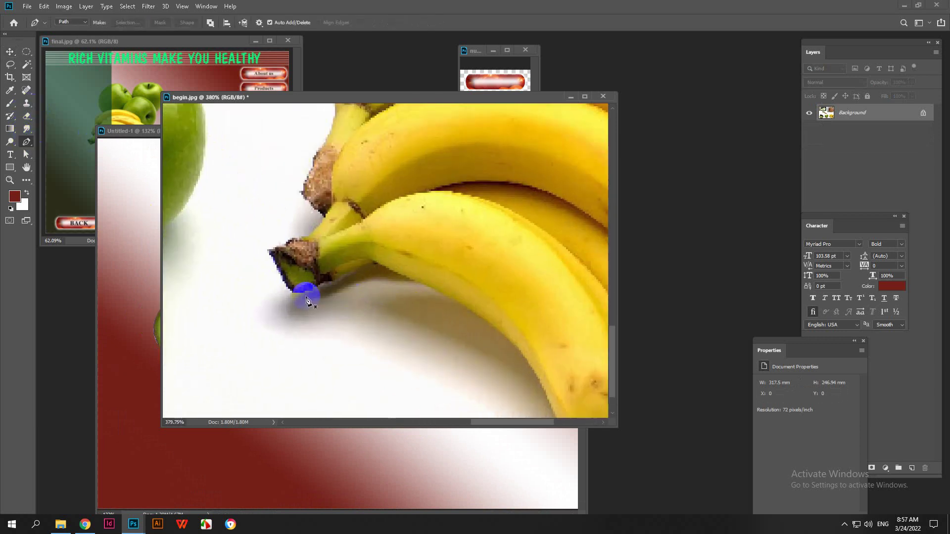
pyautogui.scroll(1, 280, 281)
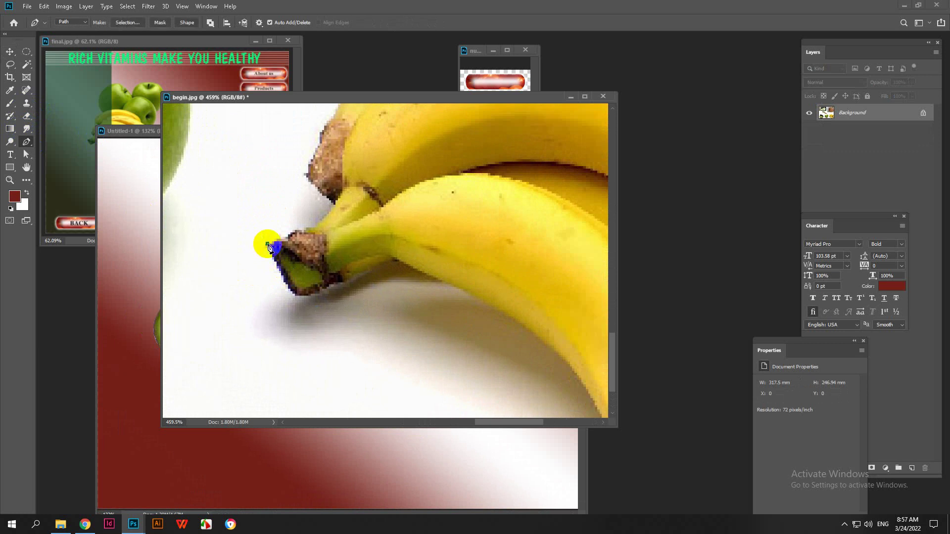
pyautogui.click(291, 294)
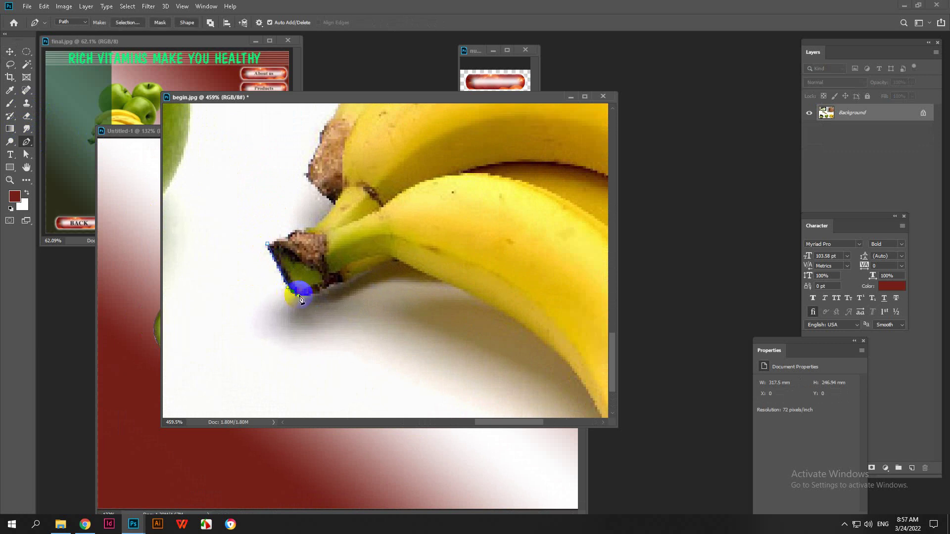
pyautogui.click(320, 296)
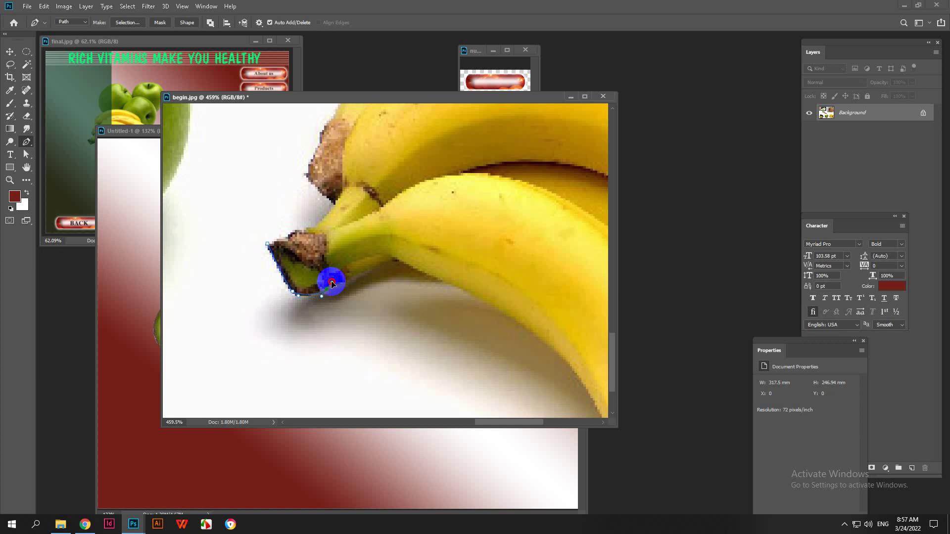
pyautogui.click(340, 287)
# - Trace the stem's underside to an anchor where the front banana's body begins, and redirect its outgoing handle down along the banana
pyautogui.moveTo(310, 341); pyautogui.dragTo(329, 334)
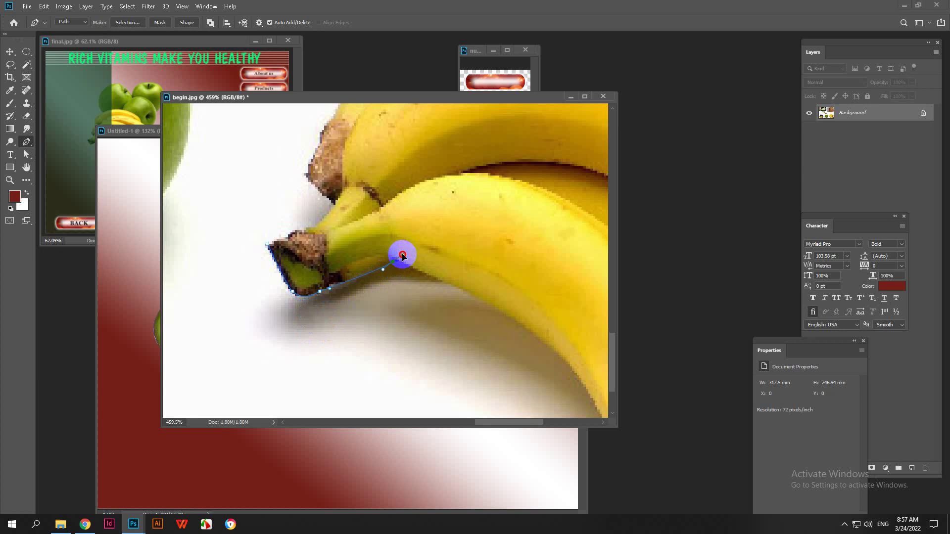
pyautogui.click(392, 262)
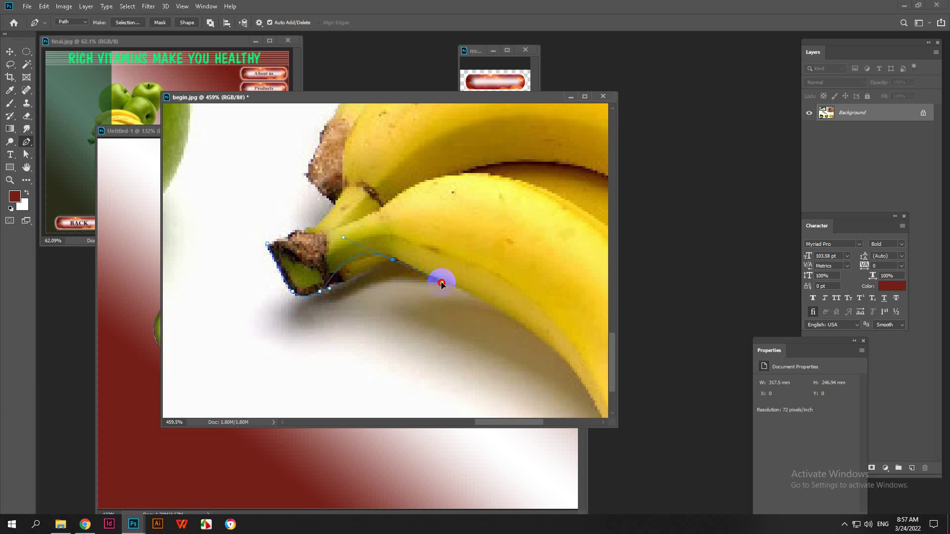
pyautogui.moveTo(445, 282); pyautogui.dragTo(435, 239)
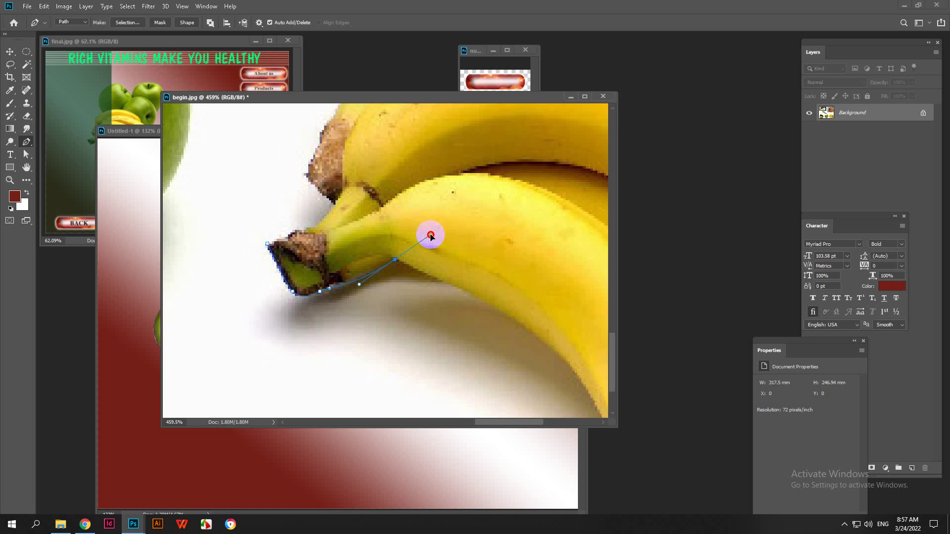
pyautogui.moveTo(431, 239); pyautogui.dragTo(338, 247)
pyautogui.scroll(-2, 426, 286)
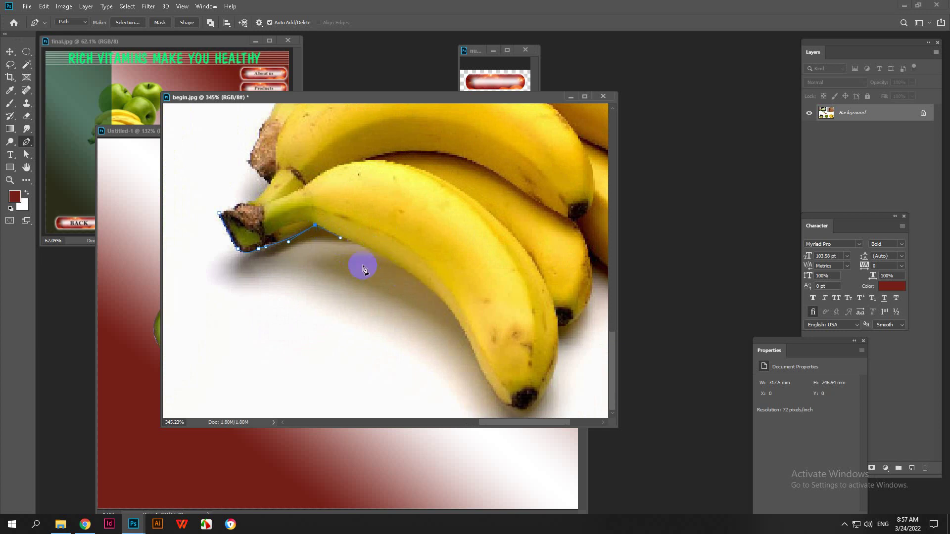
pyautogui.moveTo(339, 245); pyautogui.dragTo(326, 264)
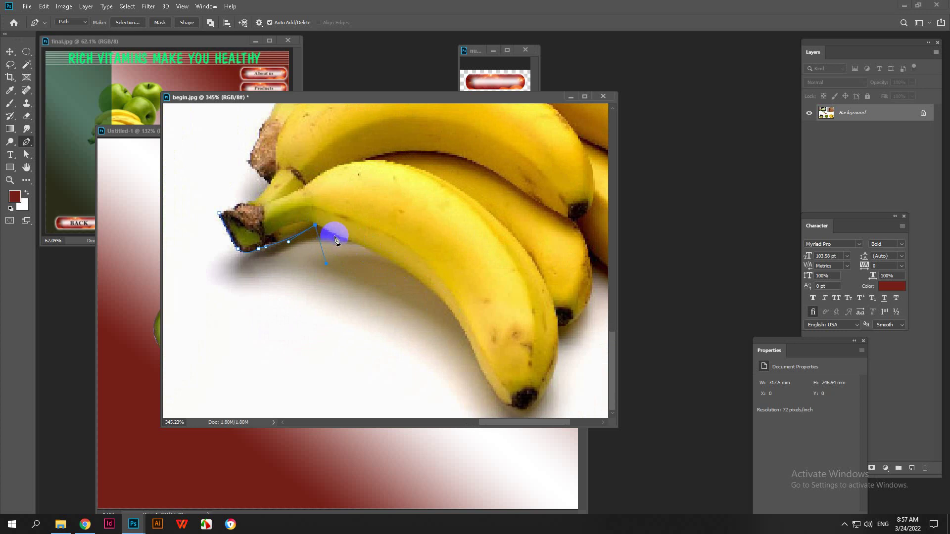
# - Trace the front banana's inner curve with curved anchors down to its dark tip
pyautogui.moveTo(326, 261); pyautogui.dragTo(447, 292)
pyautogui.press('space')
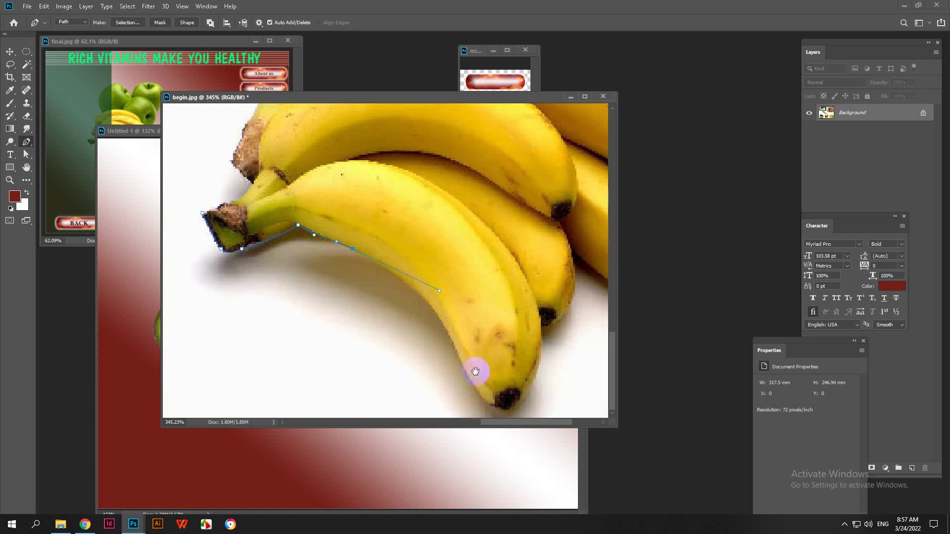
pyautogui.moveTo(475, 372); pyautogui.dragTo(473, 372)
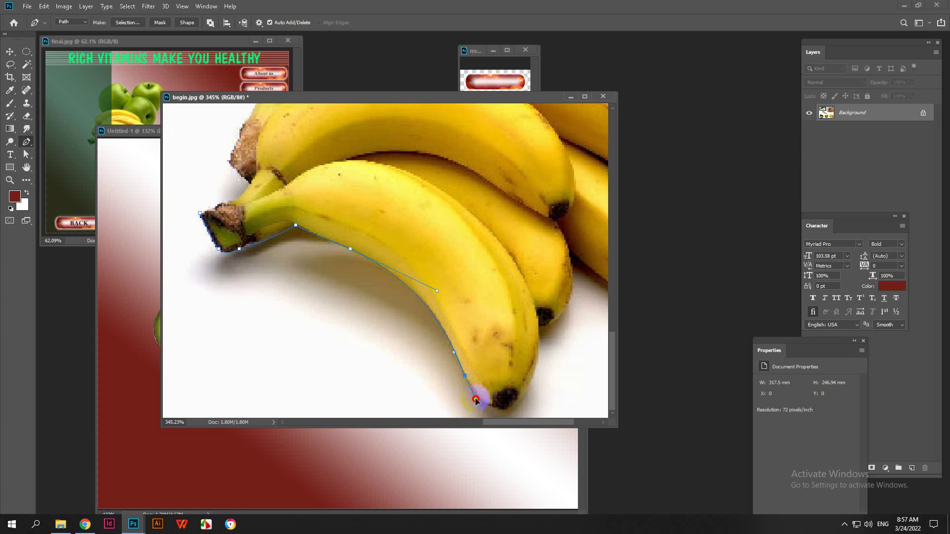
pyautogui.scroll(2, 495, 409)
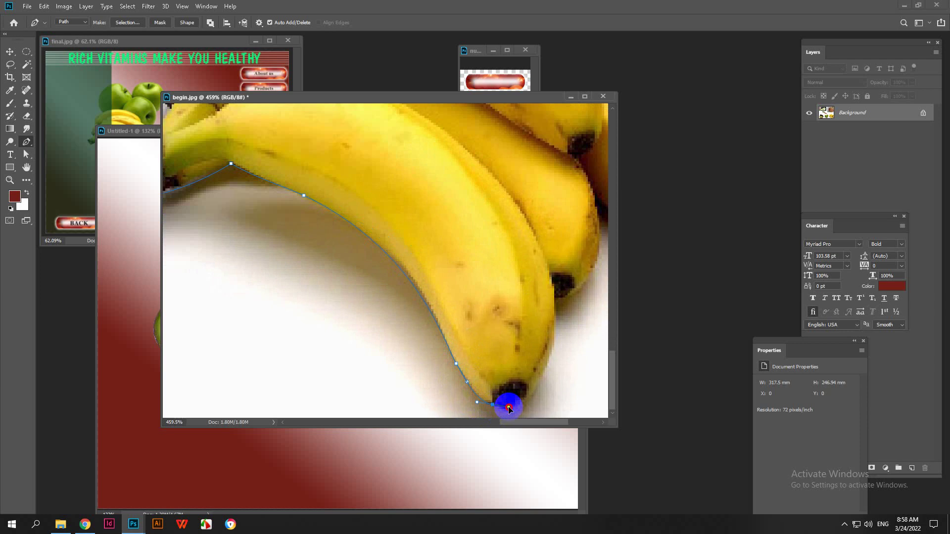
pyautogui.click(504, 413)
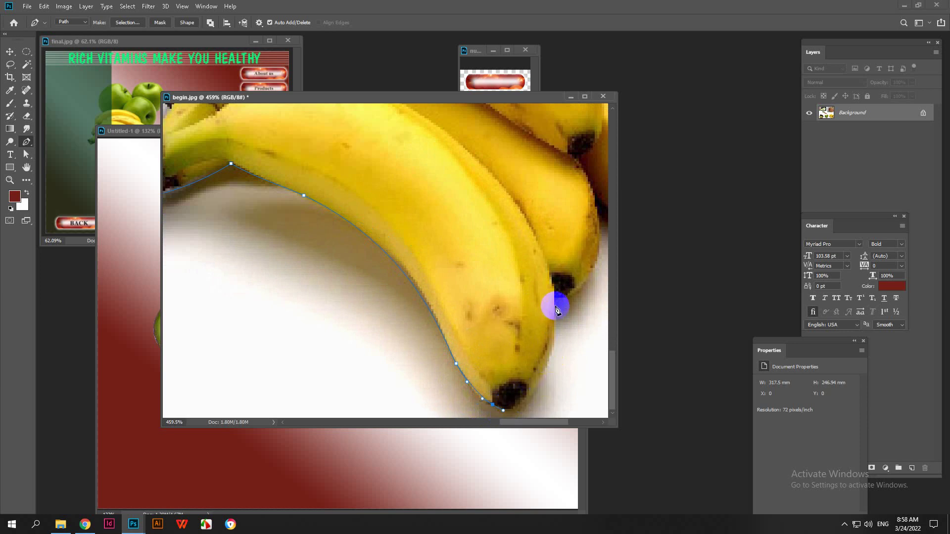
# - Curve the path around the front banana's tip and up its outer edge to an anchor at the second banana's tip
pyautogui.scroll(-1, 554, 337)
pyautogui.hscroll(1, 552, 356)
pyautogui.moveTo(531, 313); pyautogui.dragTo(431, 283)
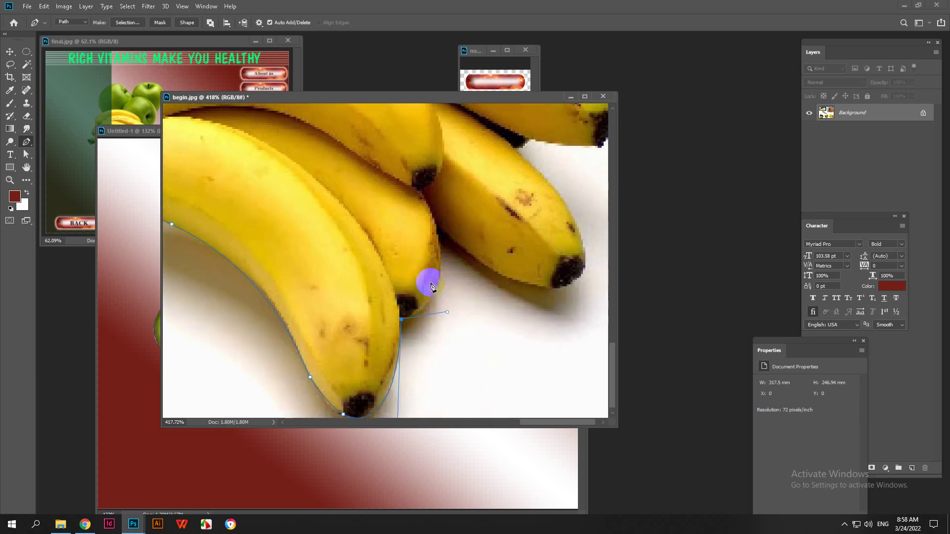
# - Continue the Pen path around the second banana's tip, then around the lower right banana's dark tip and up its outer edge
pyautogui.moveTo(436, 221); pyautogui.dragTo(473, 266)
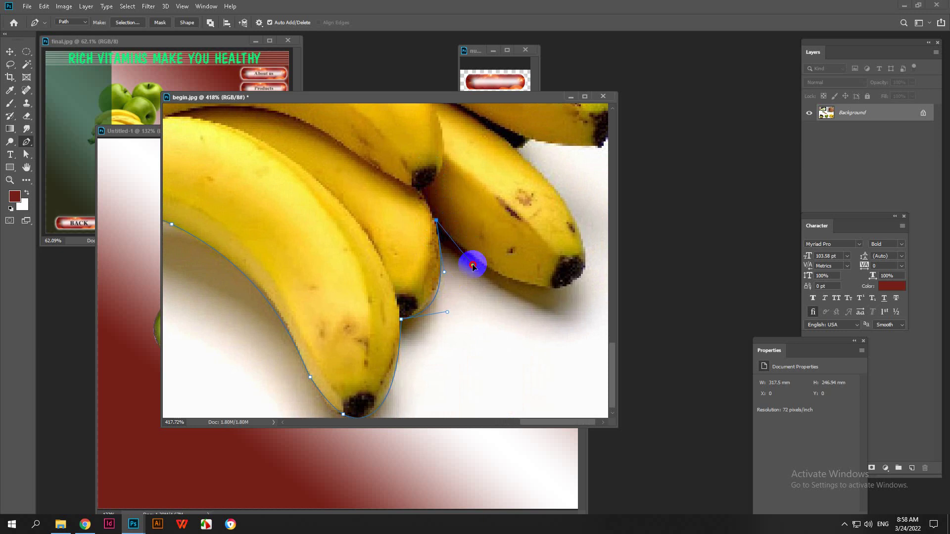
pyautogui.moveTo(550, 289); pyautogui.dragTo(586, 289)
pyautogui.moveTo(582, 241); pyautogui.dragTo(572, 218)
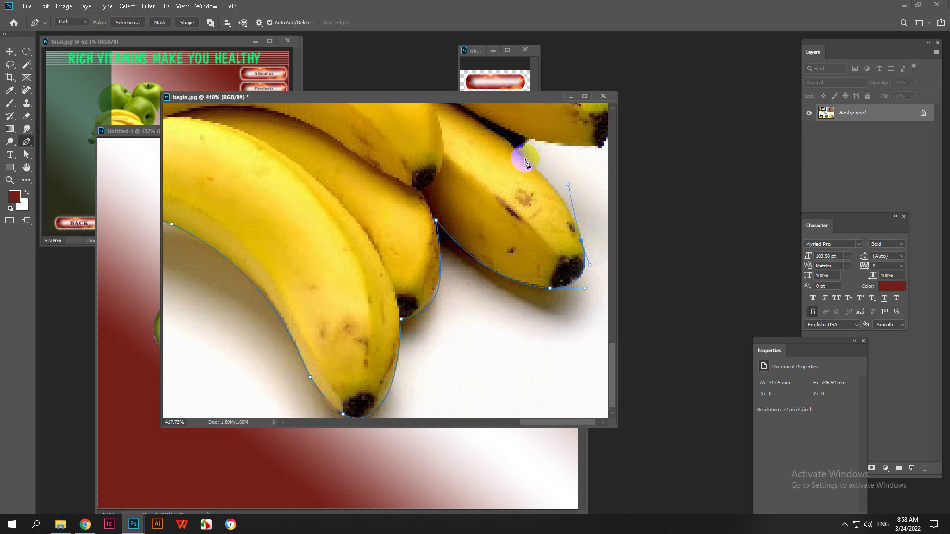
pyautogui.moveTo(454, 172); pyautogui.dragTo(426, 261)
# - Trace the upper right banana's underside and curve the path around its dark tip
pyautogui.moveTo(490, 249); pyautogui.dragTo(577, 233)
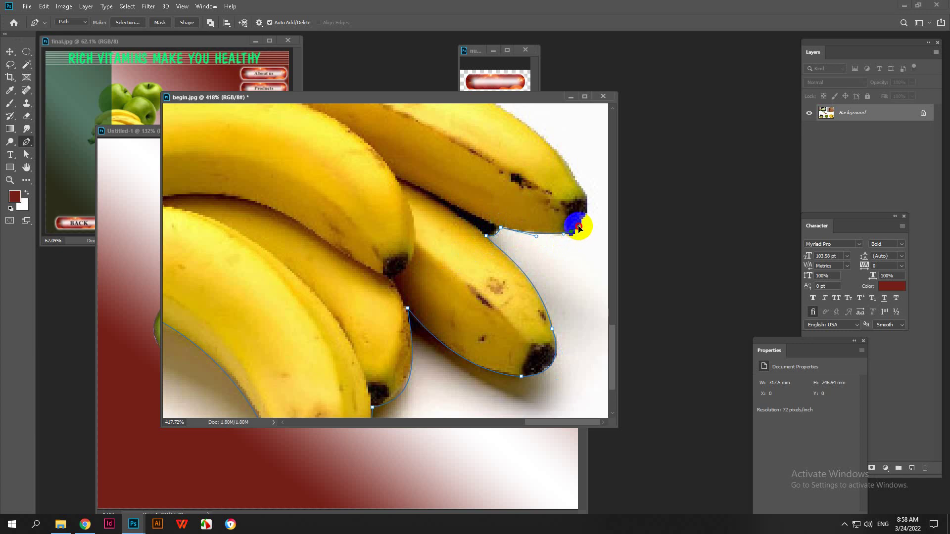
pyautogui.scroll(2, 488, 276)
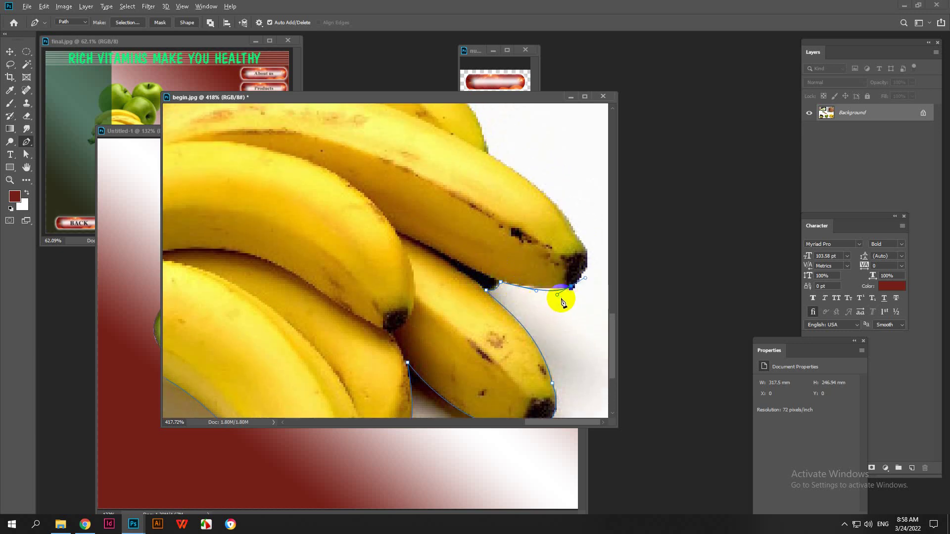
pyautogui.moveTo(555, 294); pyautogui.dragTo(535, 288)
pyautogui.moveTo(590, 277); pyautogui.dragTo(588, 271)
# - Trace the upper right banana's outer edge with curved anchors up to the notch where the topmost banana begins
pyautogui.moveTo(575, 232); pyautogui.dragTo(543, 158)
pyautogui.scroll(3, 465, 272)
pyautogui.moveTo(543, 227); pyautogui.dragTo(552, 255)
pyautogui.moveTo(489, 224); pyautogui.dragTo(475, 159)
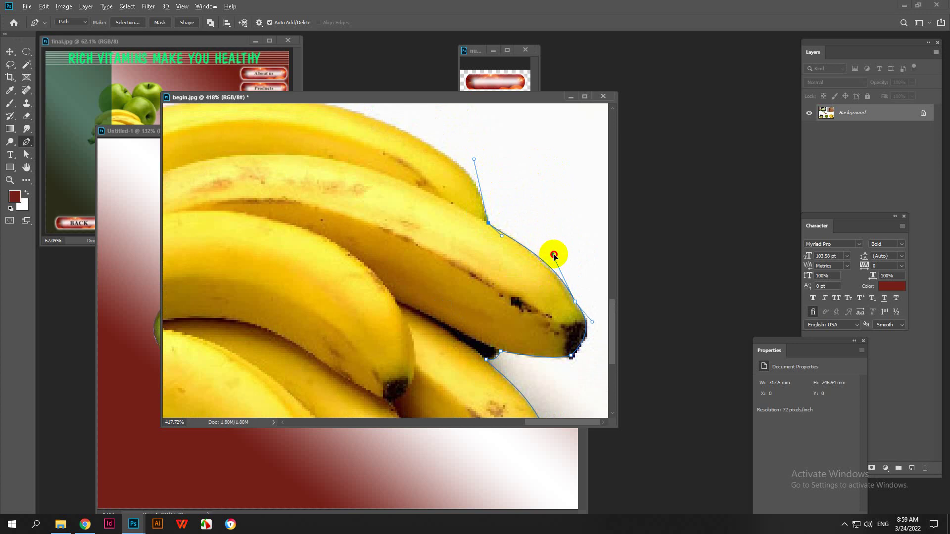
# - Lengthen the last anchor's outgoing handle and span the topmost banana with one long curve to its stem end
pyautogui.moveTo(497, 253); pyautogui.dragTo(500, 263)
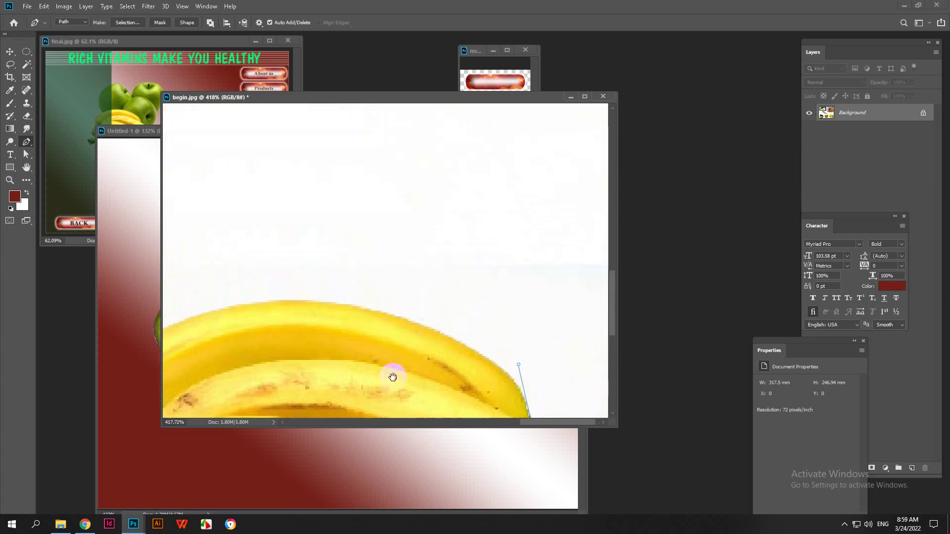
pyautogui.scroll(-3, 393, 377)
pyautogui.moveTo(393, 378); pyautogui.dragTo(421, 278)
pyautogui.scroll(-1, 420, 279)
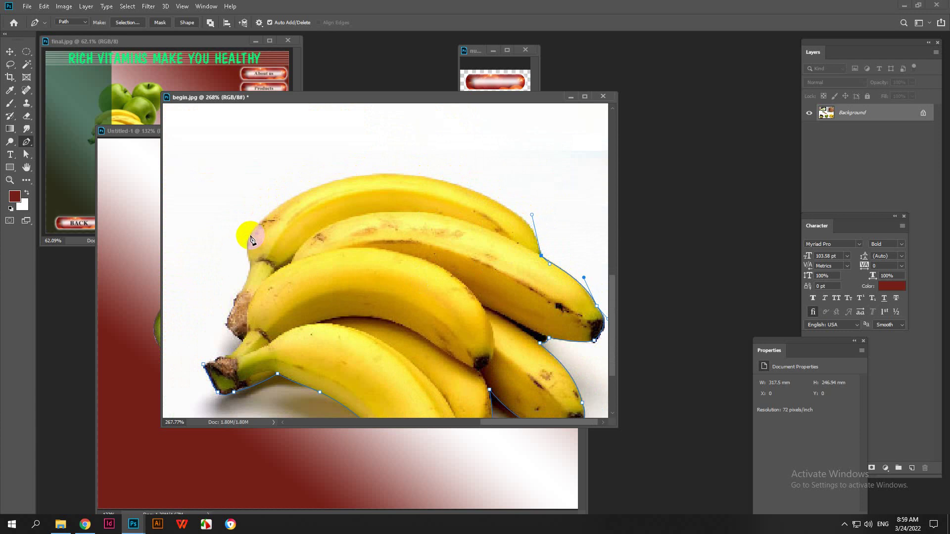
pyautogui.moveTo(532, 215); pyautogui.dragTo(500, 121)
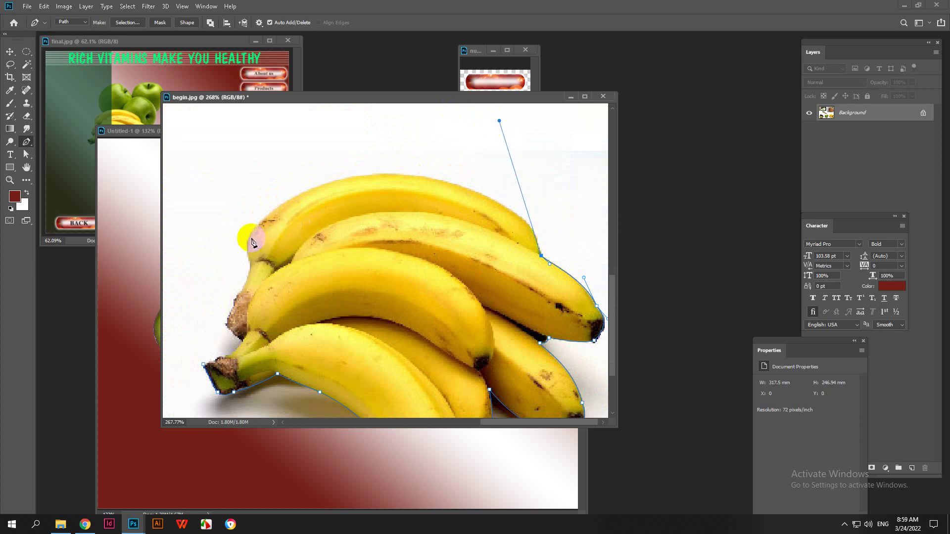
pyautogui.moveTo(249, 242)
pyautogui.mouseDown()
pyautogui.moveTo(227, 303)
pyautogui.moveTo(234, 305)
pyautogui.moveTo(247, 256)
pyautogui.mouseUp()
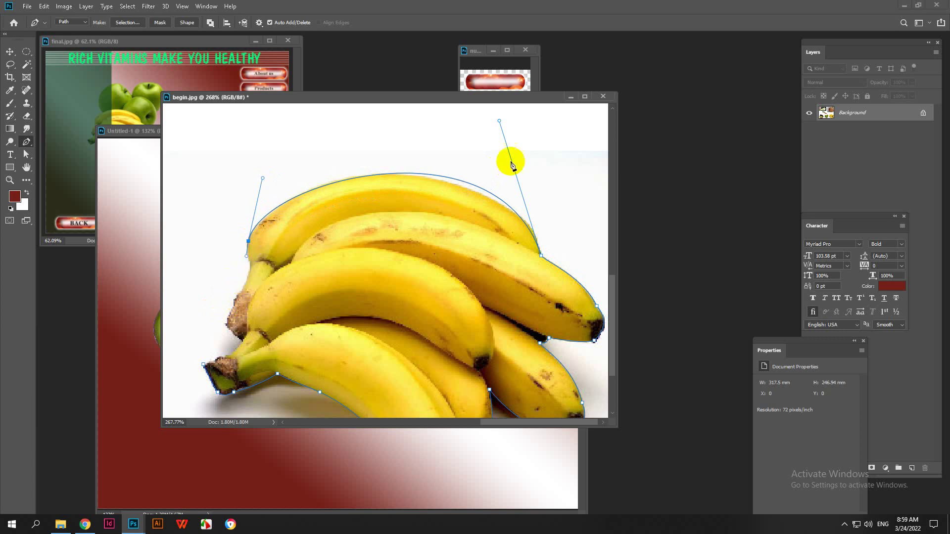
# - Adjust the handles at both ends of the long curve to fit the topmost banana's outer edge
pyautogui.moveTo(499, 121); pyautogui.dragTo(520, 140)
pyautogui.moveTo(267, 180); pyautogui.dragTo(284, 159)
pyautogui.moveTo(520, 140)
pyautogui.mouseDown()
pyautogui.moveTo(510, 149)
pyautogui.moveTo(524, 151)
pyautogui.mouseUp()
pyautogui.moveTo(283, 159); pyautogui.dragTo(283, 150)
pyautogui.moveTo(524, 151); pyautogui.dragTo(520, 154)
# - Trace the rear stem and its brown cut end, follow the front stem, and close the path at its starting anchor
pyautogui.scroll(2, 299, 263)
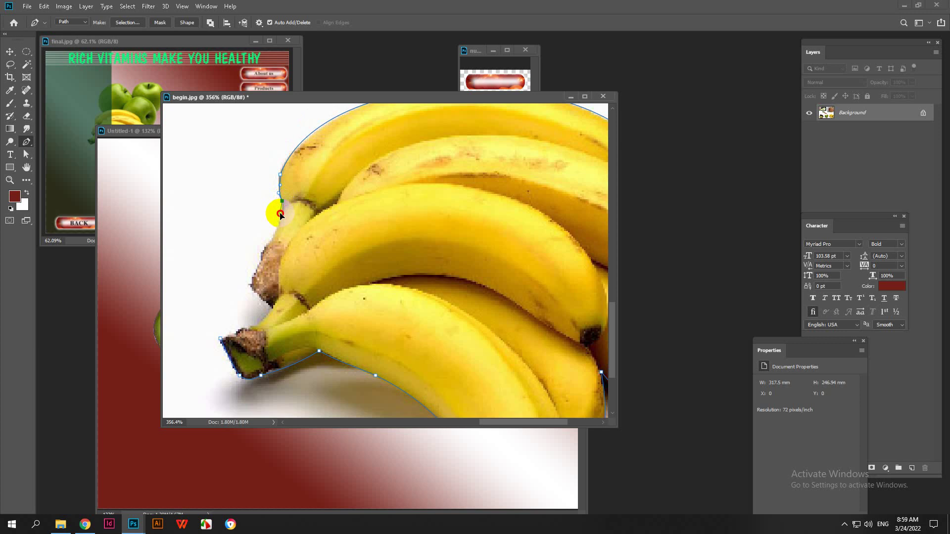
pyautogui.click(283, 210)
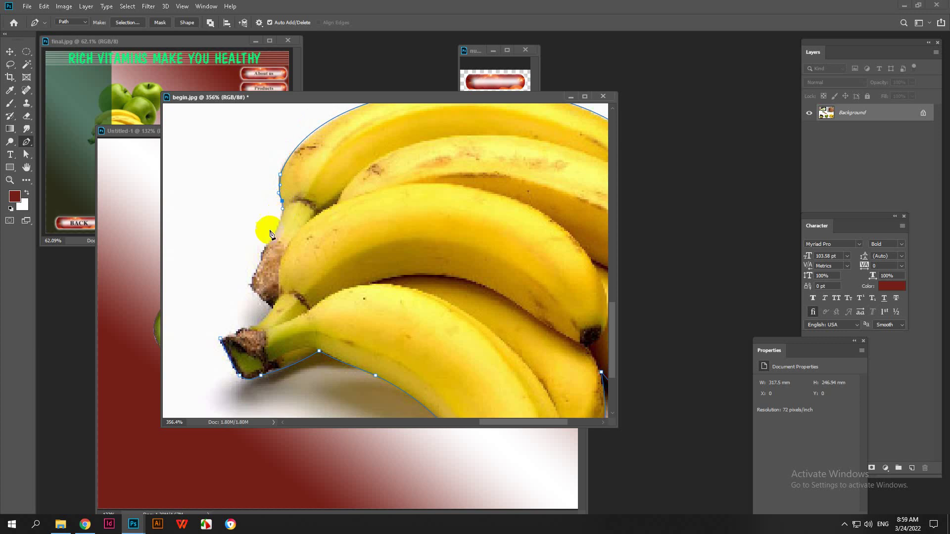
pyautogui.click(258, 255)
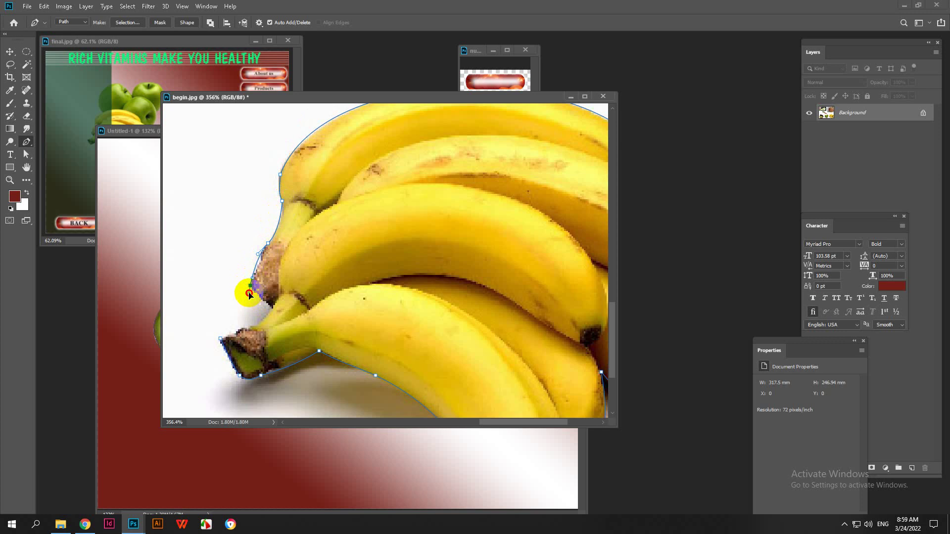
pyautogui.moveTo(249, 294)
pyautogui.mouseDown()
pyautogui.moveTo(265, 262)
pyautogui.moveTo(262, 302)
pyautogui.mouseUp()
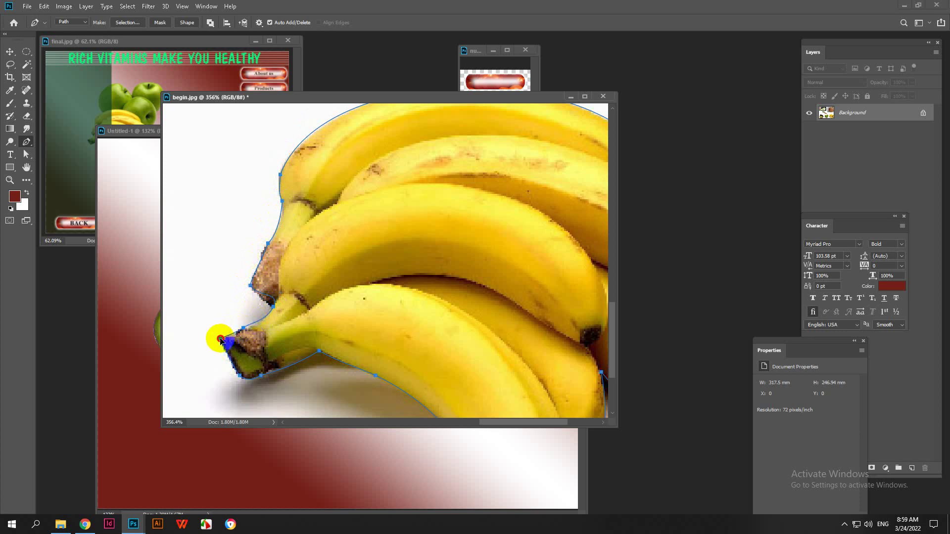
# - Convert the banana path to a selection and copy the bananas into Untitled-1 as a new layer
pyautogui.scroll(-6, 284, 312)
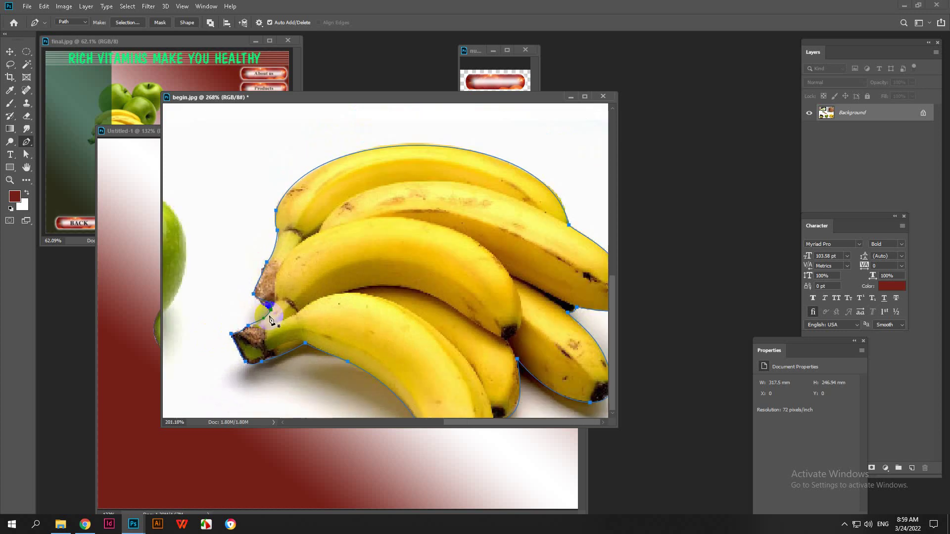
pyautogui.hotkey('ctrl', 'Return')
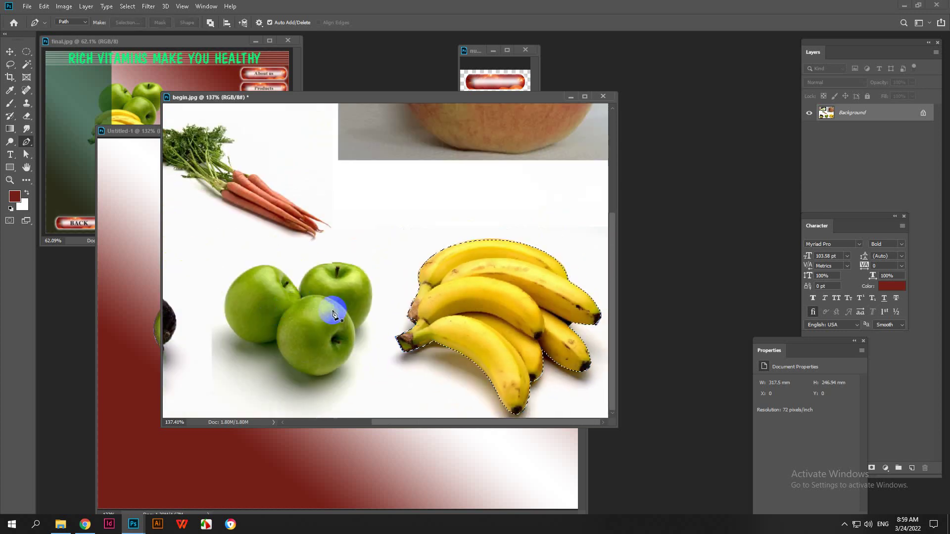
pyautogui.click(112, 194)
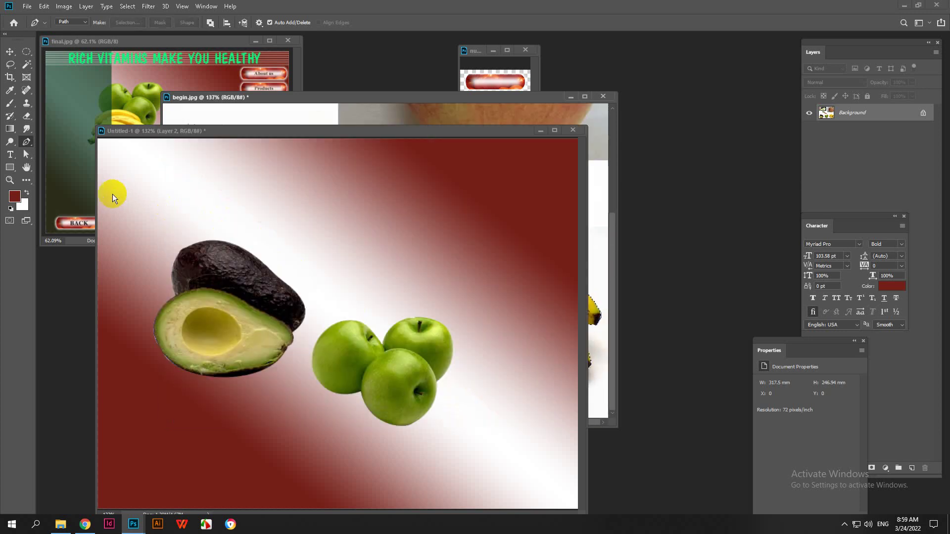
pyautogui.hotkey('ctrl', 'v')
# - Move the bananas up and across so they sit just above the green apples
pyautogui.press('v')
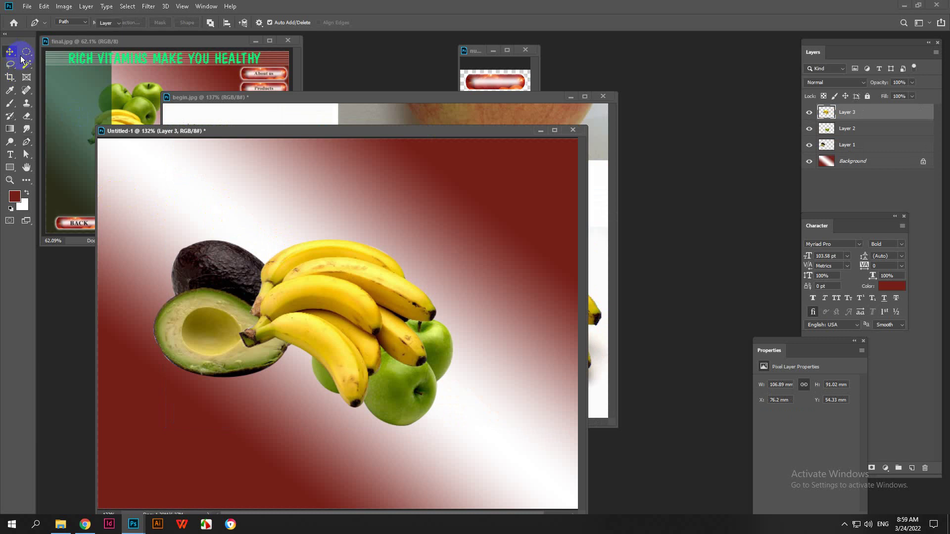
pyautogui.moveTo(324, 261); pyautogui.dragTo(361, 172)
pyautogui.scroll(-3, 381, 221)
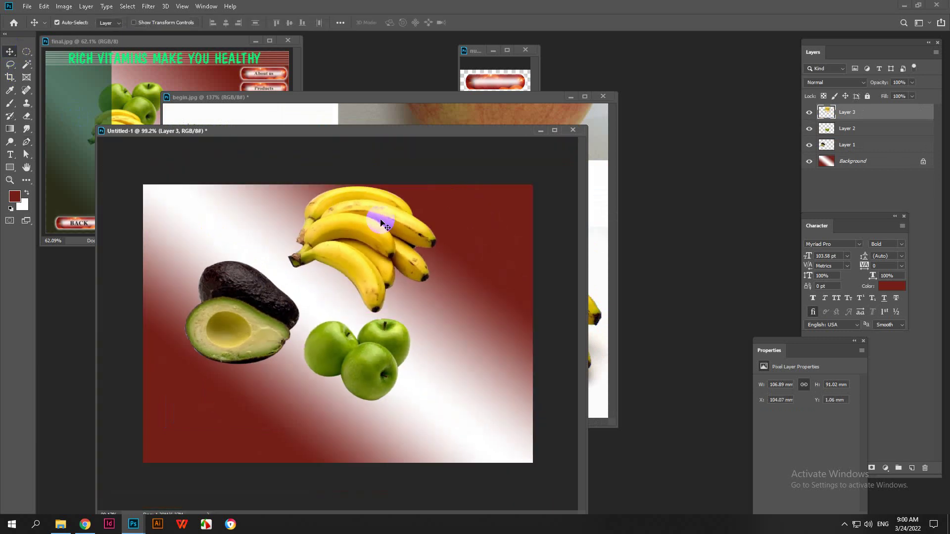
pyautogui.scroll(4, 380, 220)
pyautogui.moveTo(378, 208); pyautogui.dragTo(417, 247)
pyautogui.scroll(1, 374, 222)
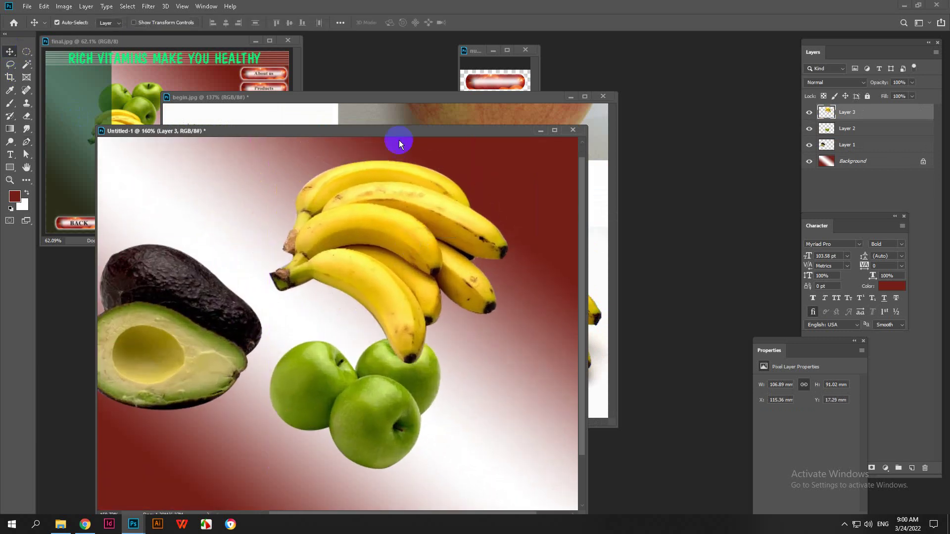
# - In begin.jpg, start a loose Polygonal Lasso outline above the carrot leaves and carry it around their outer end
pyautogui.click(413, 99)
pyautogui.keyDown('alt'); pyautogui.scroll(-4, 421, 243); pyautogui.keyUp('alt')
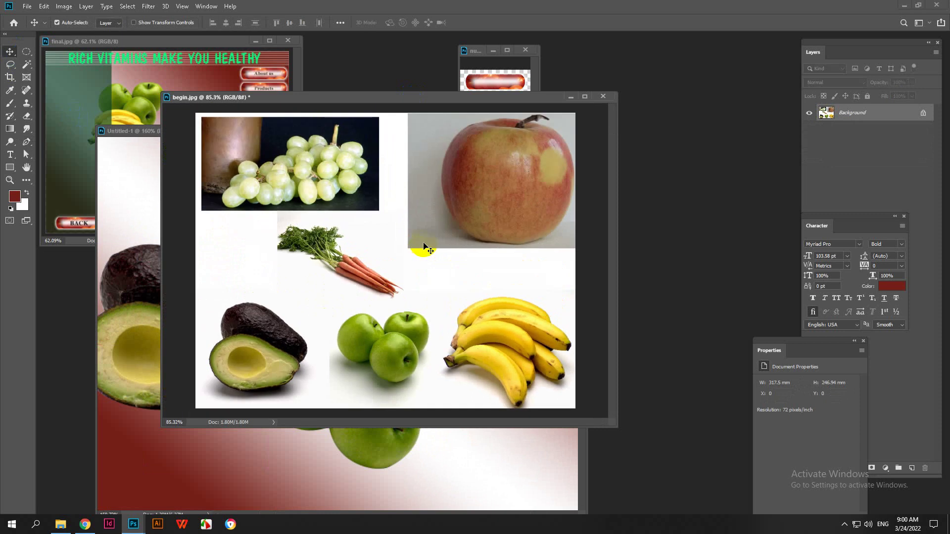
pyautogui.keyDown('alt'); pyautogui.scroll(4, 354, 257); pyautogui.keyUp('alt')
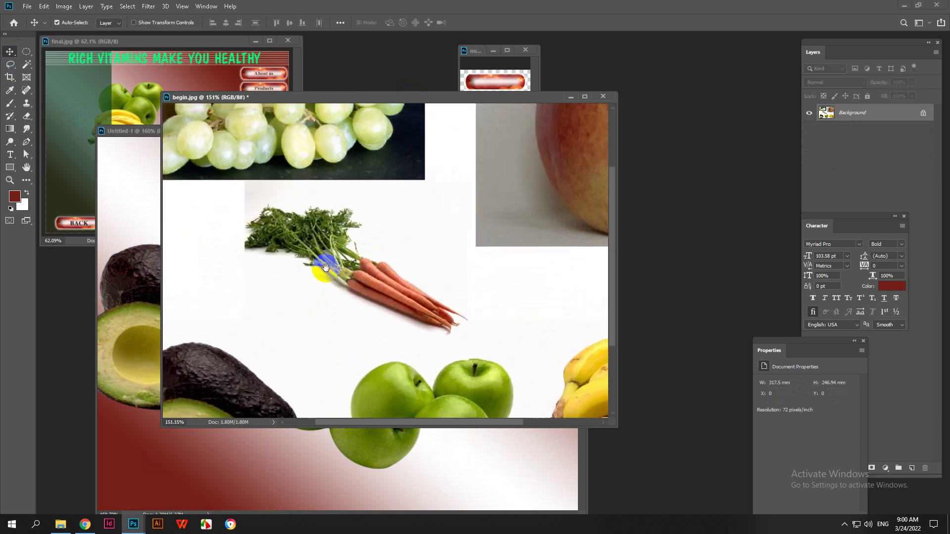
pyautogui.keyDown('alt'); pyautogui.scroll(-2, 297, 237); pyautogui.keyUp('alt')
pyautogui.keyDown('alt'); pyautogui.scroll(2, 323, 180); pyautogui.keyUp('alt')
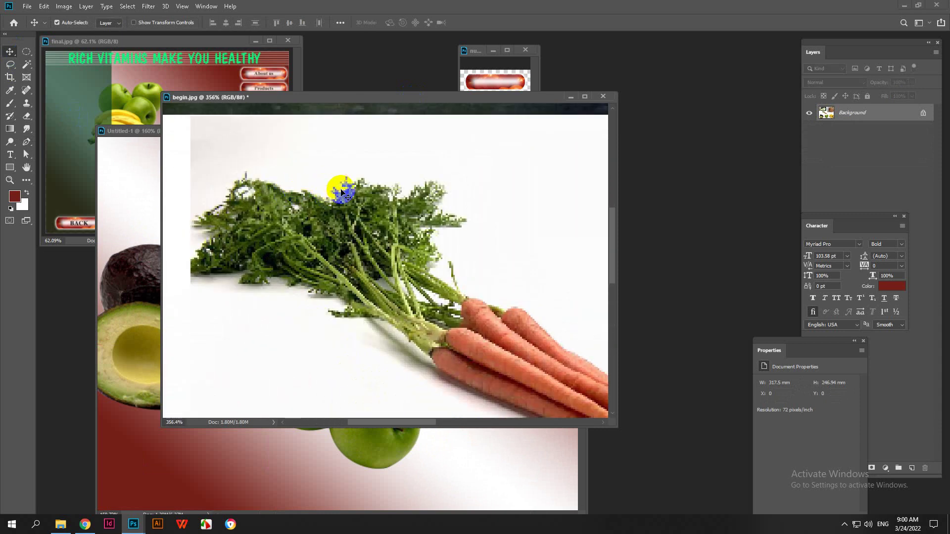
pyautogui.keyDown('alt'); pyautogui.scroll(-1, 337, 201); pyautogui.keyUp('alt')
pyautogui.click(11, 65)
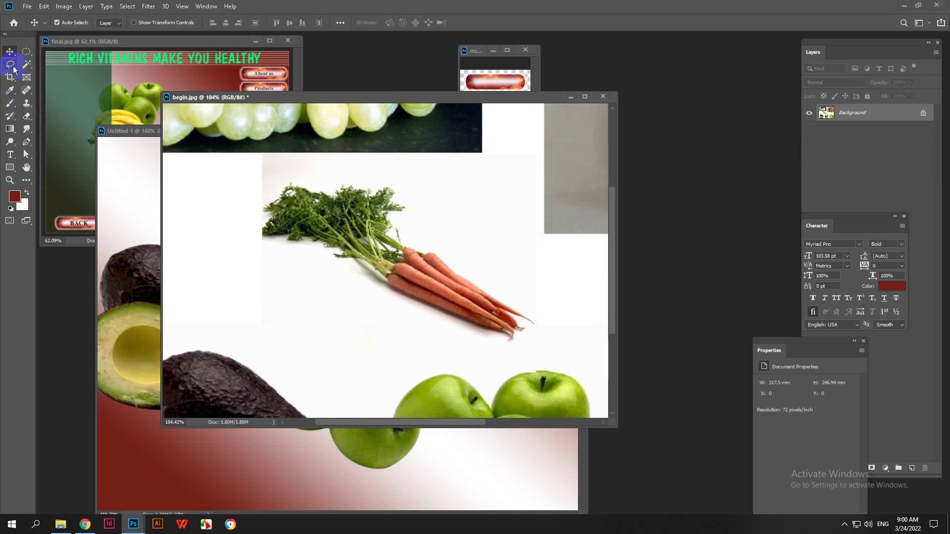
pyautogui.click(13, 67)
pyautogui.click(55, 74)
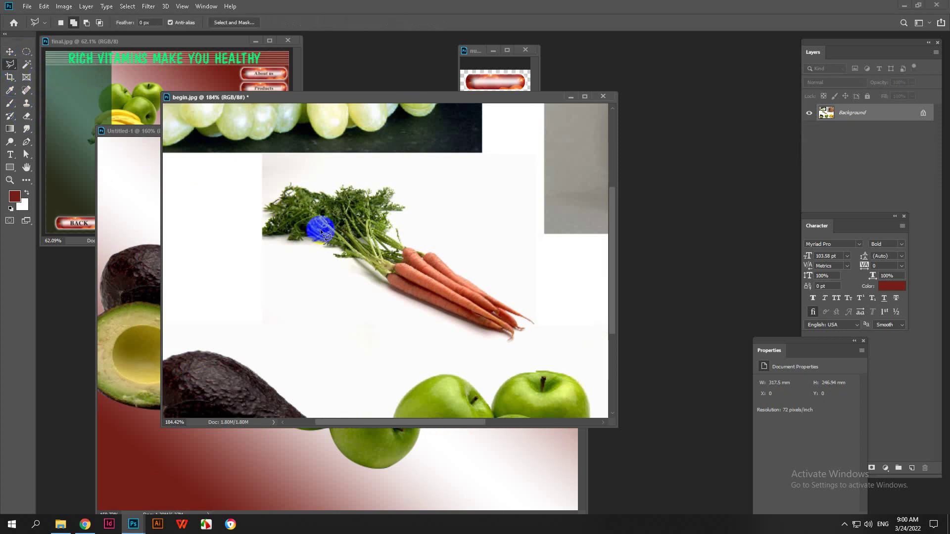
pyautogui.click(317, 173)
pyautogui.click(266, 179)
pyautogui.click(257, 209)
pyautogui.click(253, 268)
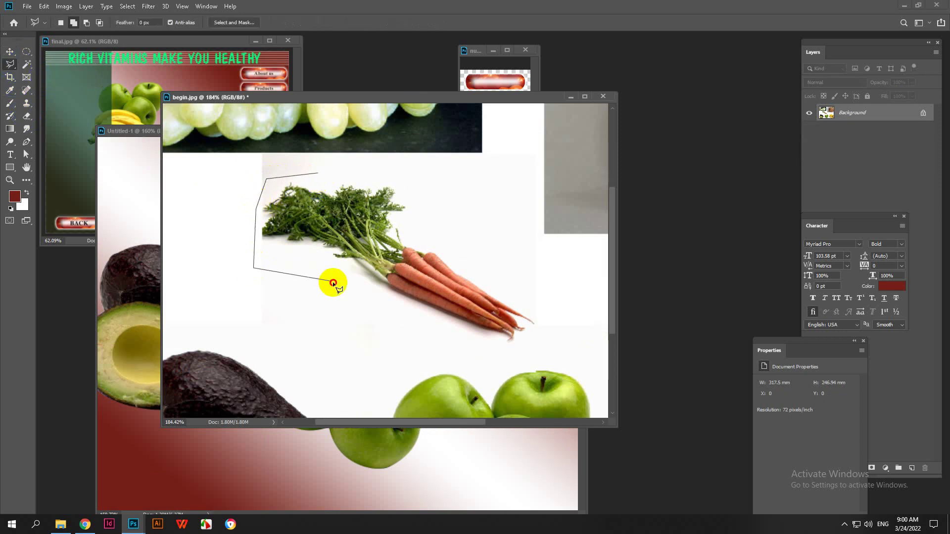
# - Continue the loose outline beneath the carrots, around their tips and back over the leaves to close the selection
pyautogui.click(352, 295)
pyautogui.click(411, 327)
pyautogui.click(475, 345)
pyautogui.click(533, 346)
pyautogui.click(546, 313)
pyautogui.click(470, 260)
pyautogui.click(413, 233)
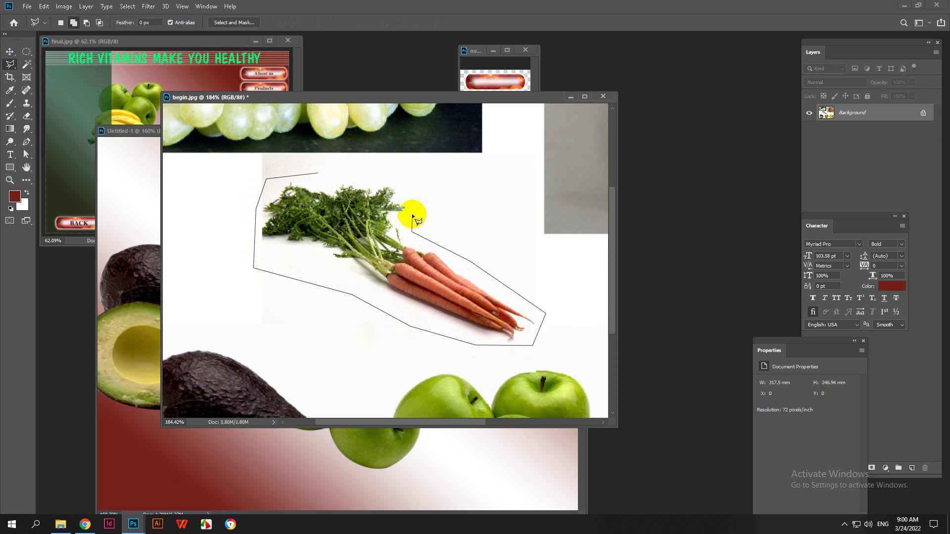
pyautogui.click(416, 197)
pyautogui.click(318, 175)
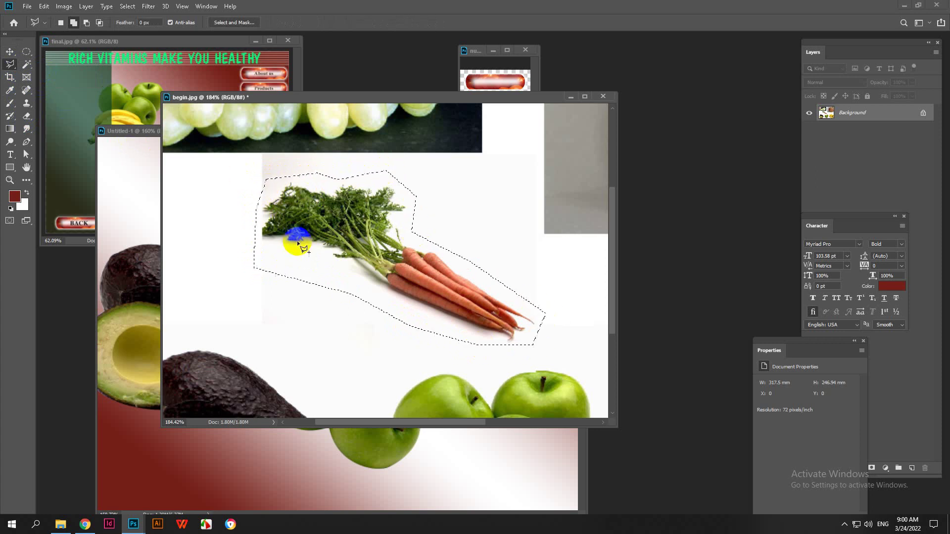
# - Subtract the white background around the carrots and leaves from the selection with the Magic Wand
pyautogui.scroll(2, 323, 251)
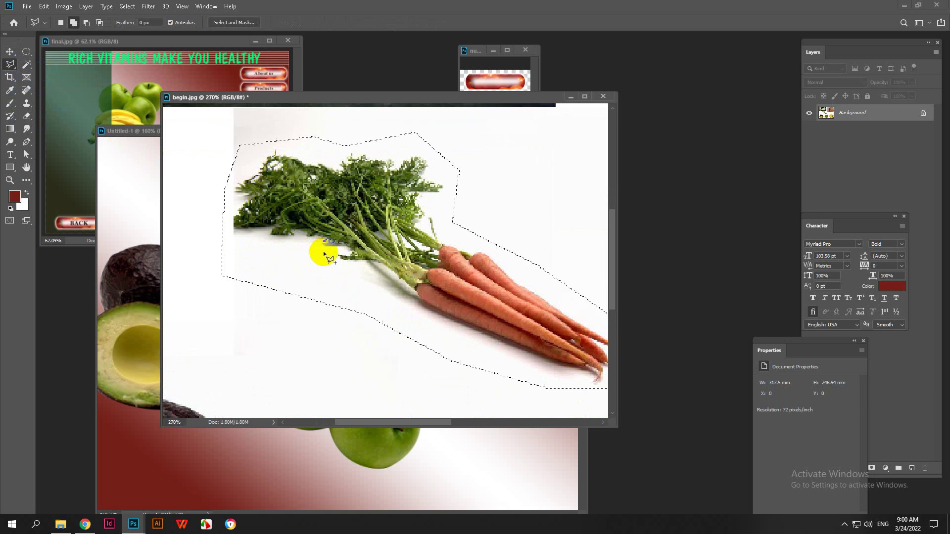
pyautogui.scroll(3, 231, 218)
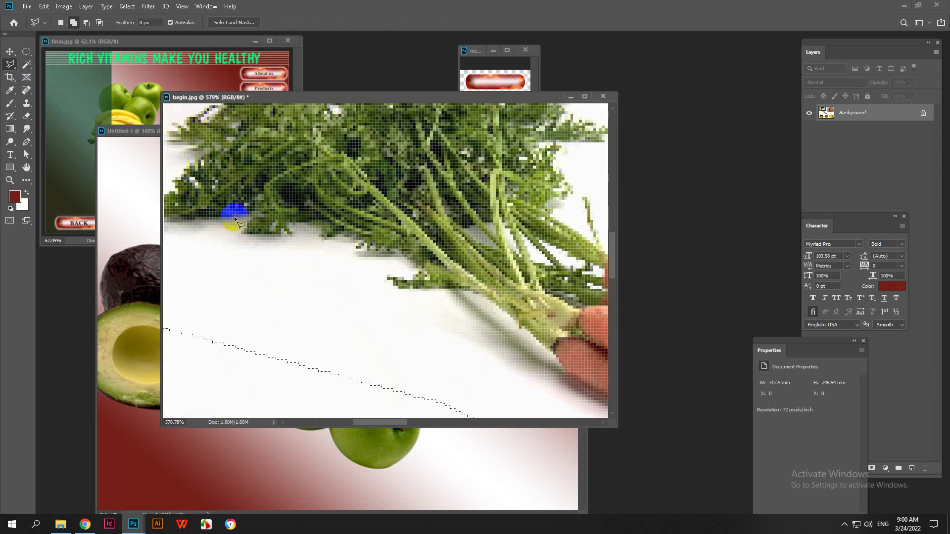
pyautogui.scroll(-4, 233, 215)
pyautogui.click(28, 66)
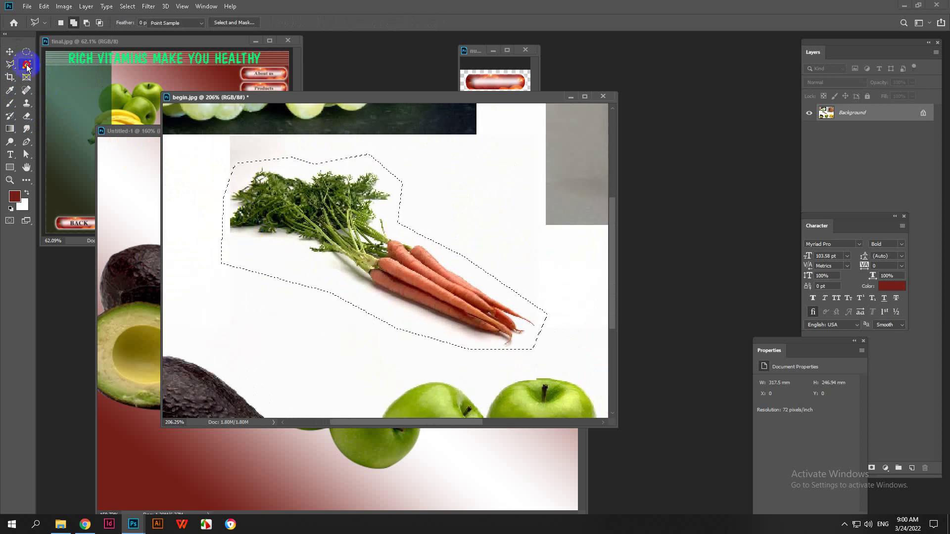
pyautogui.click(259, 258)
pyautogui.click(350, 274)
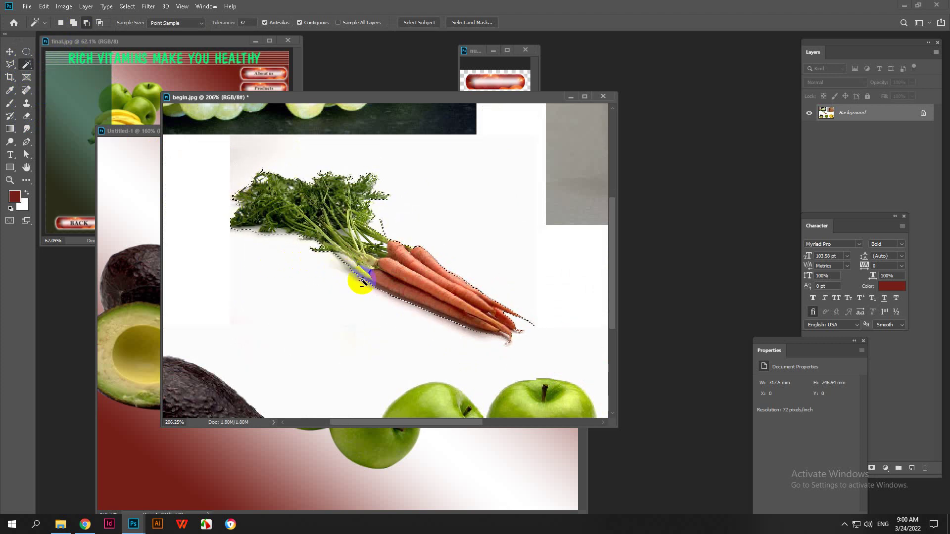
# - Subtract the light gaps between the stems and the shadows beneath the leaves and stems from the carrot selection
pyautogui.scroll(2, 377, 239)
pyautogui.scroll(2, 371, 240)
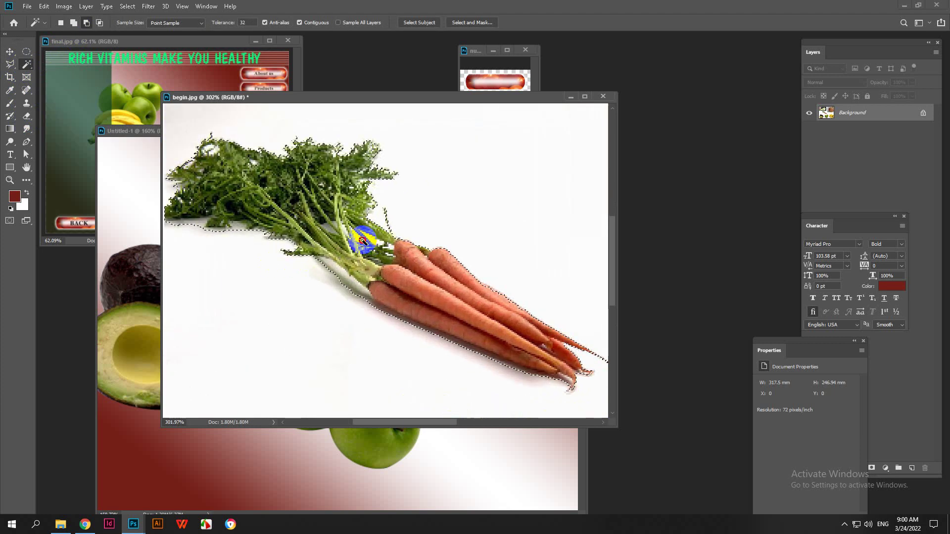
pyautogui.click(321, 218)
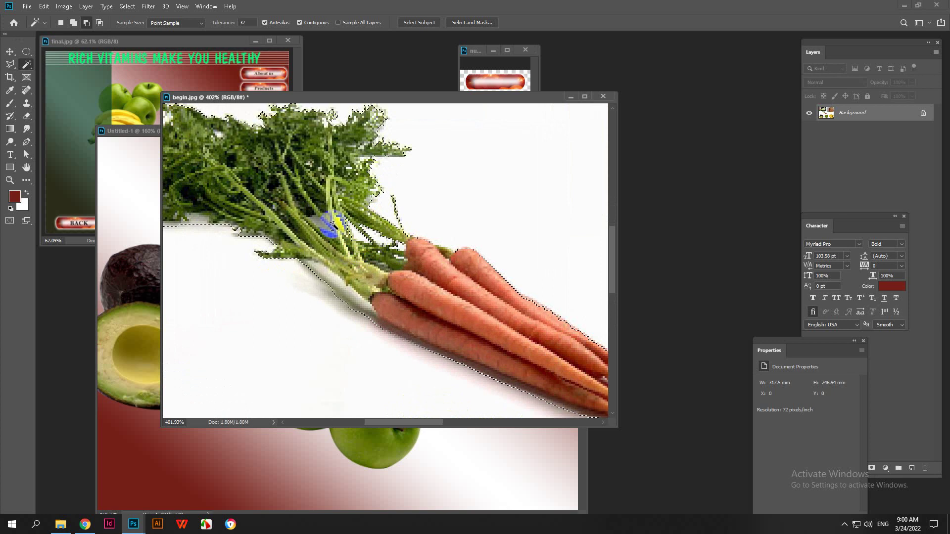
pyautogui.click(189, 225)
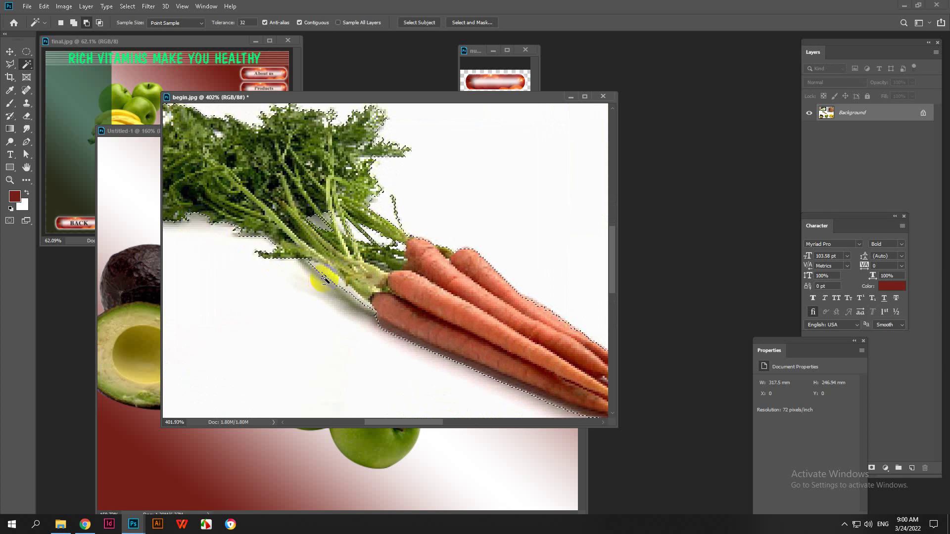
pyautogui.click(359, 301)
pyautogui.scroll(-3, 358, 307)
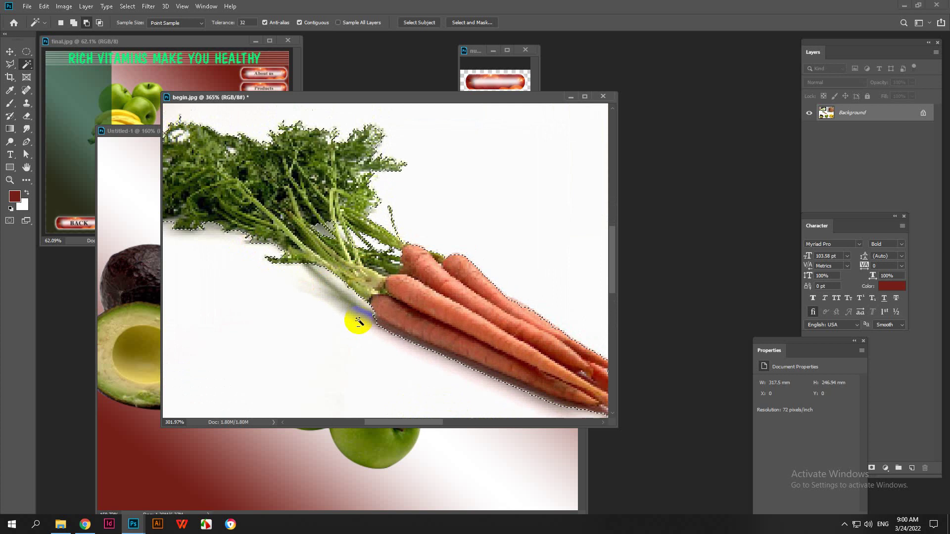
# - Subtract leftover background spots around the leaves and carrot tips from the carrot selection with the Magic Wand
pyautogui.click(258, 257)
pyautogui.click(235, 195)
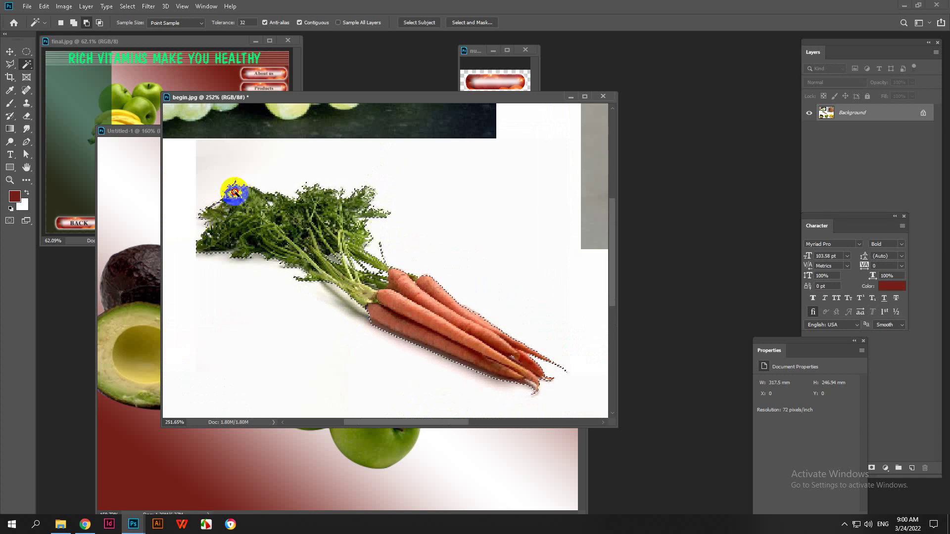
pyautogui.click(235, 199)
pyautogui.click(291, 208)
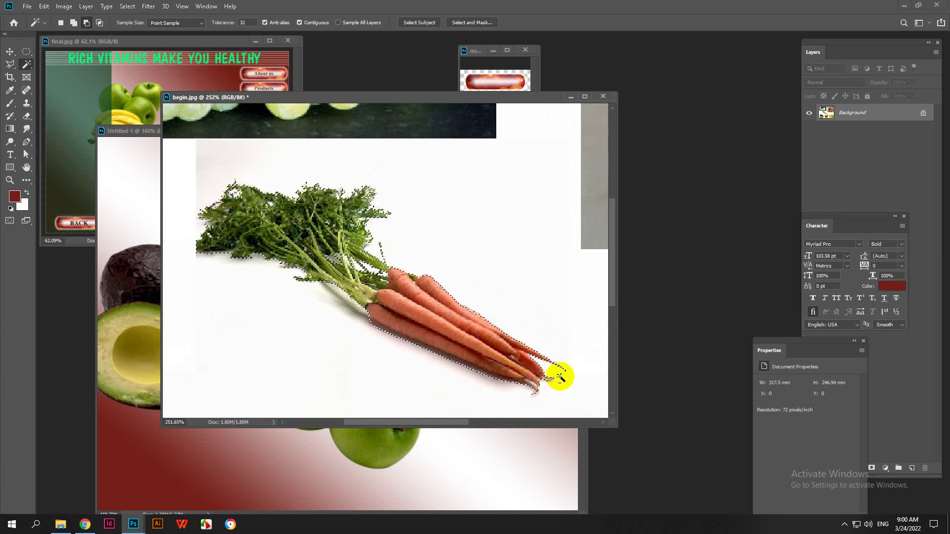
pyautogui.click(537, 380)
# - Copy the selected carrots into Untitled-1 with the Move tool, placing them above the avocados, and shift its window clear of begin.jpg
pyautogui.moveTo(538, 380); pyautogui.dragTo(236, 224)
pyautogui.press('v')
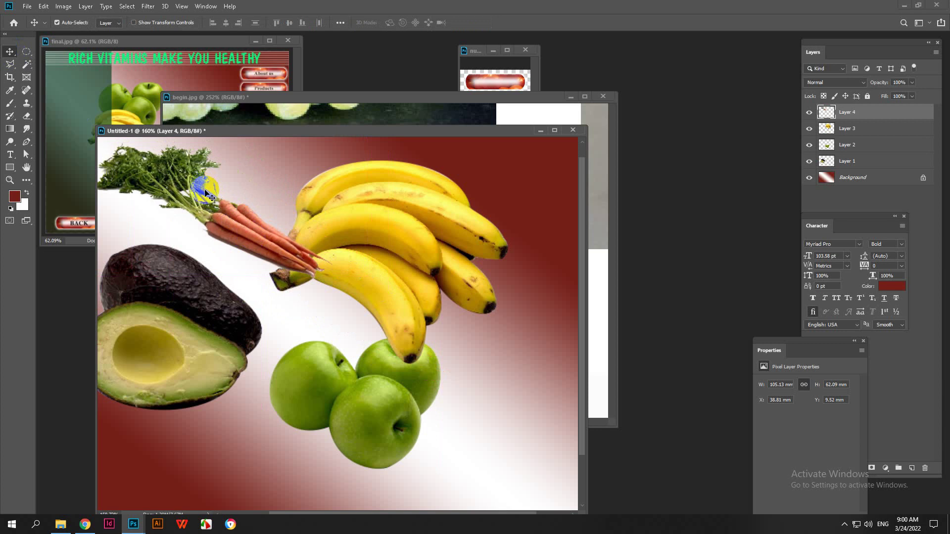
pyautogui.moveTo(231, 133); pyautogui.dragTo(315, 280)
# - In begin.jpg, start a Pen tool path beside the grape bunch's left stalk and trace the upper edges of the next two grapes
pyautogui.click(326, 204)
pyautogui.scroll(-3, 325, 208)
pyautogui.scroll(-5, 324, 210)
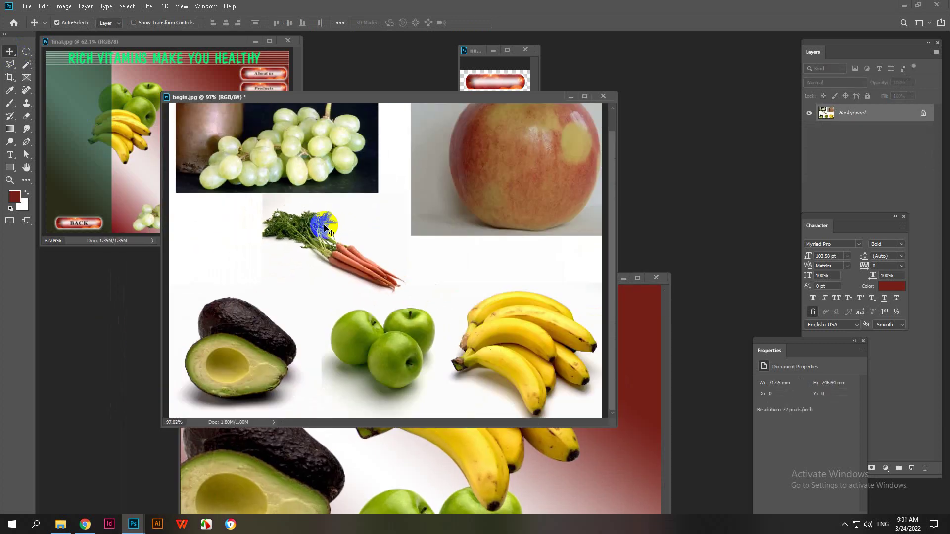
pyautogui.scroll(1, 340, 184)
pyautogui.scroll(5, 246, 170)
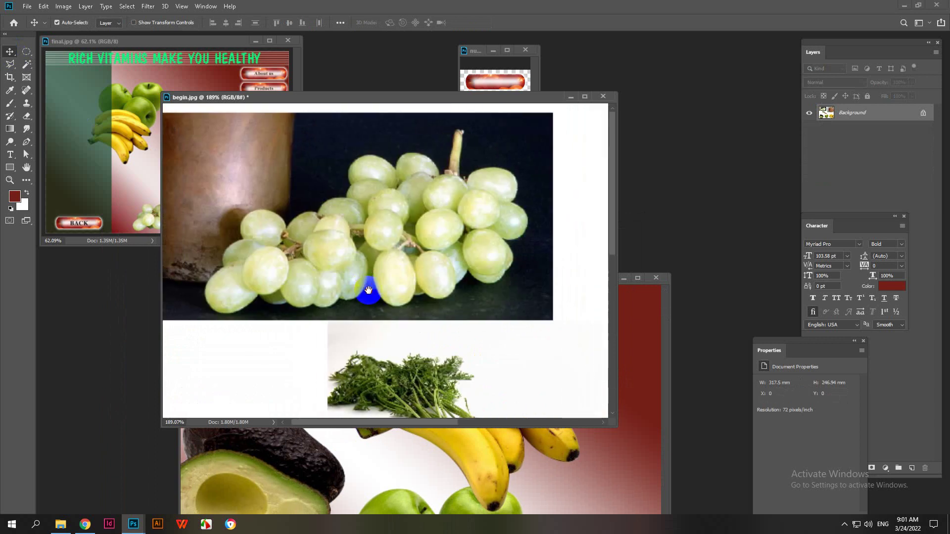
pyautogui.click(26, 143)
pyautogui.scroll(5, 307, 223)
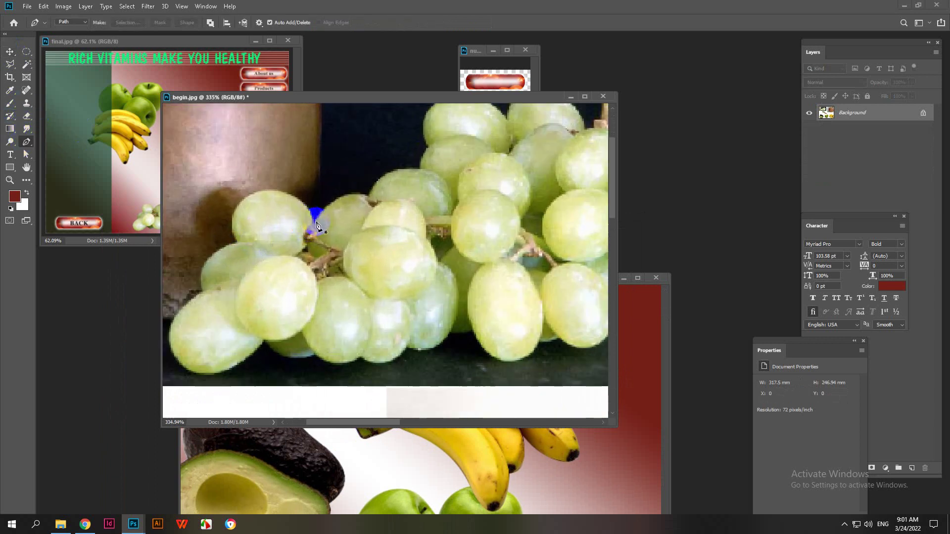
pyautogui.scroll(2, 311, 226)
pyautogui.click(315, 223)
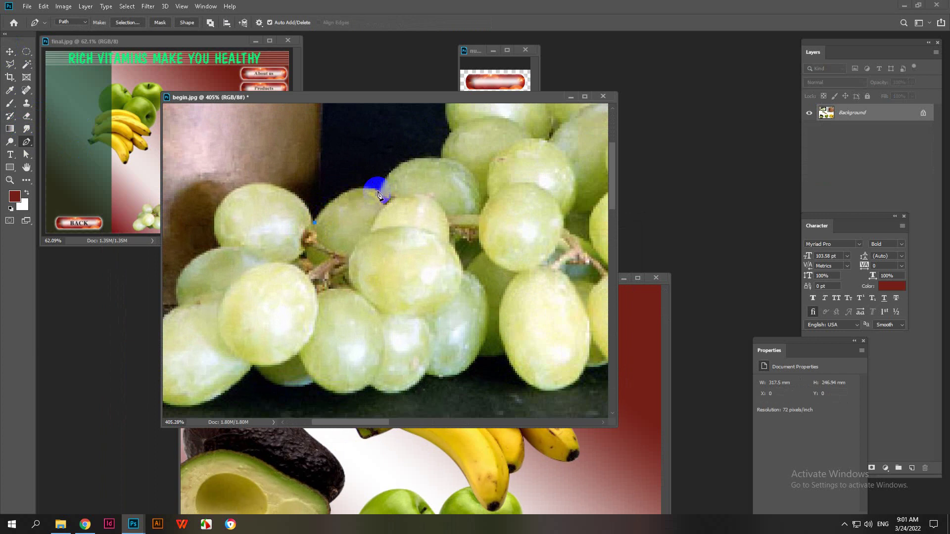
pyautogui.moveTo(382, 199); pyautogui.dragTo(418, 205)
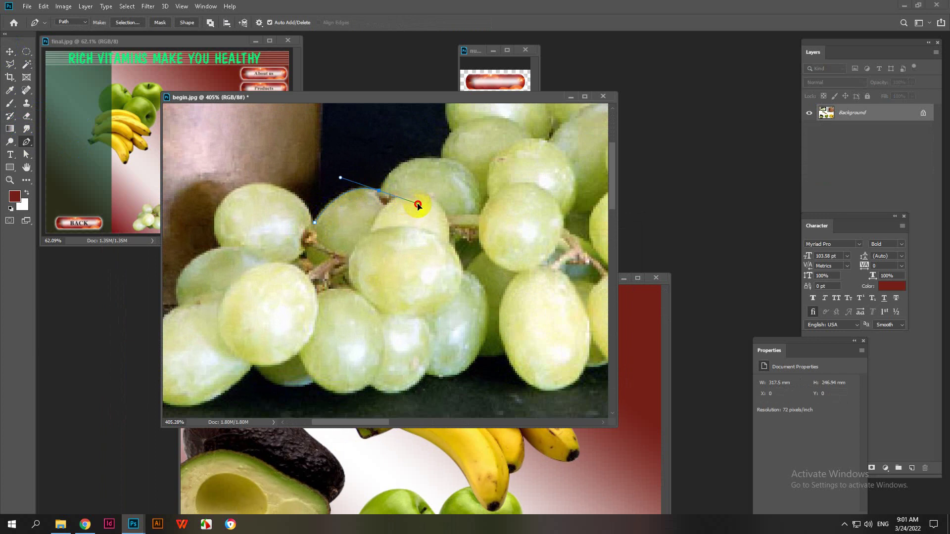
pyautogui.click(394, 165)
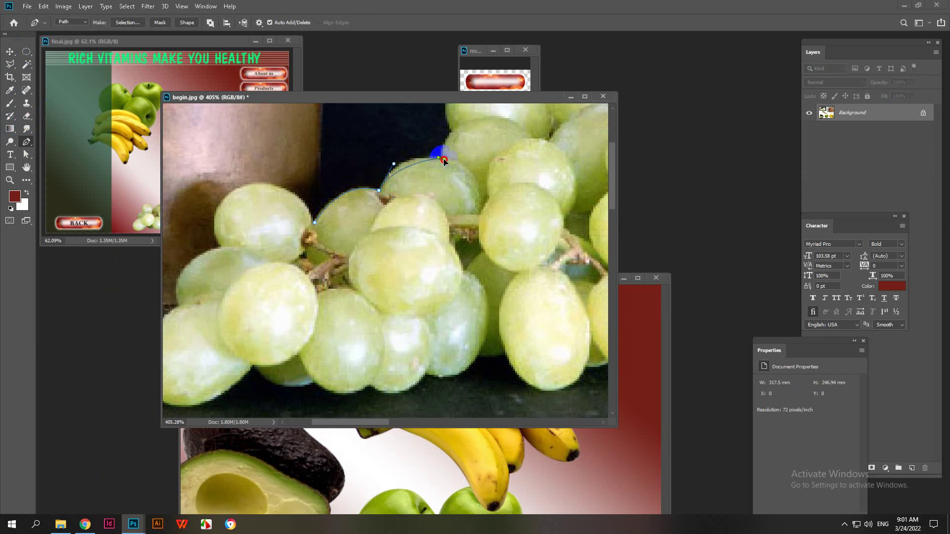
pyautogui.moveTo(442, 159); pyautogui.dragTo(459, 168)
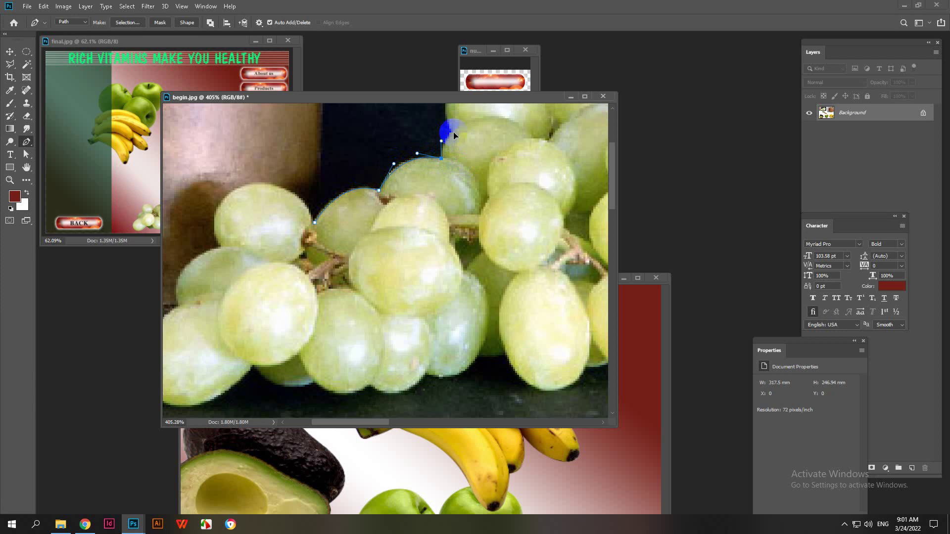
# - Continue the grape path over the two topmost grapes as far as the base of the upright stem
pyautogui.moveTo(445, 129); pyautogui.dragTo(343, 202)
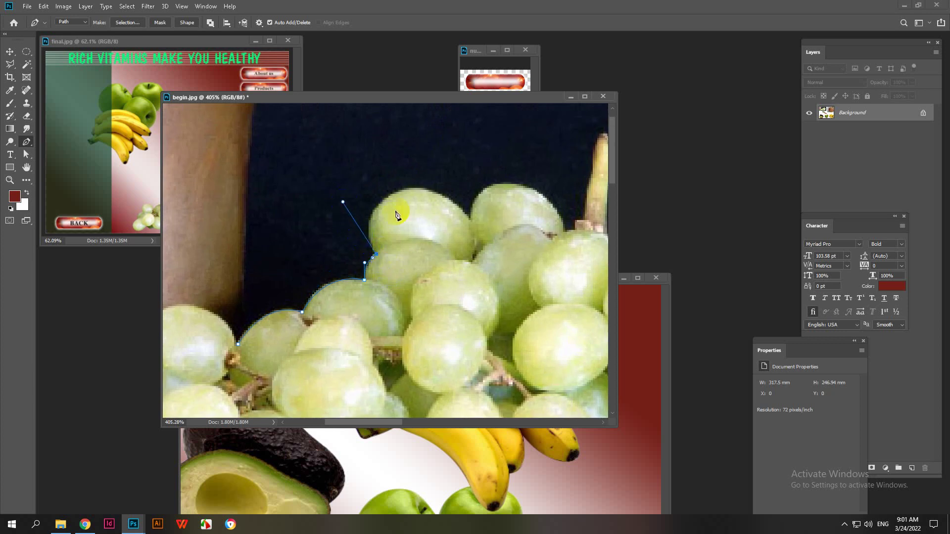
pyautogui.moveTo(470, 219); pyautogui.dragTo(477, 183)
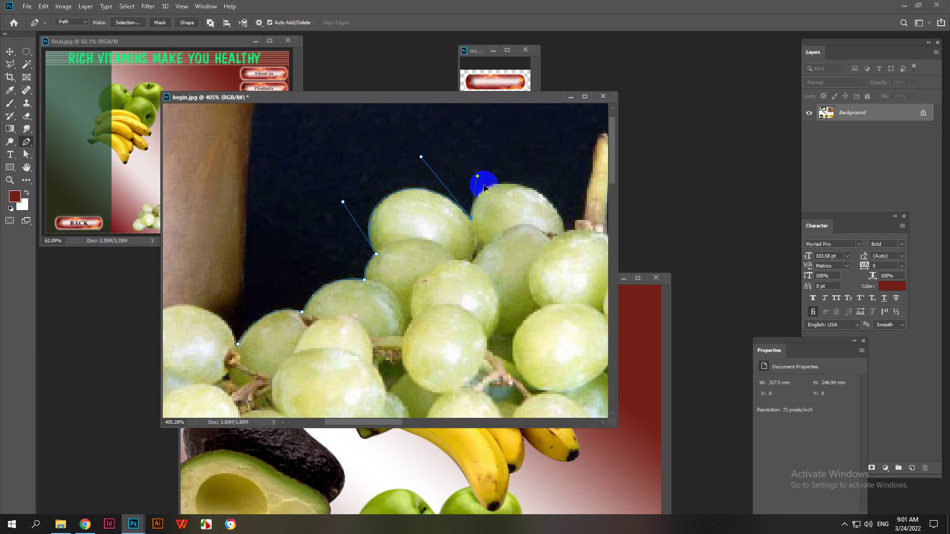
pyautogui.hscroll(5, 485, 188)
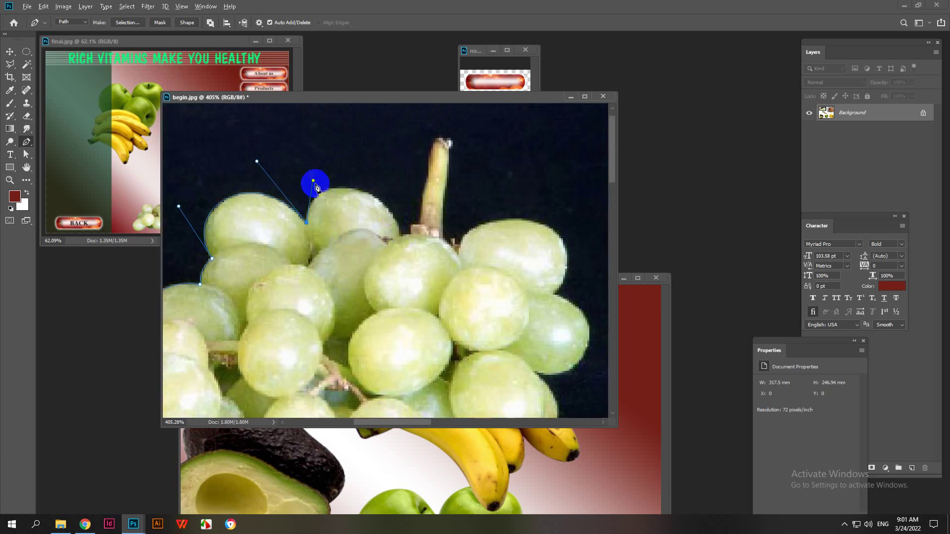
pyautogui.moveTo(314, 181); pyautogui.dragTo(316, 163)
pyautogui.moveTo(404, 234); pyautogui.dragTo(414, 284)
# - Trace the path up one side of the upright stem, around its tip, down the other side and around the small stub
pyautogui.scroll(3, 412, 236)
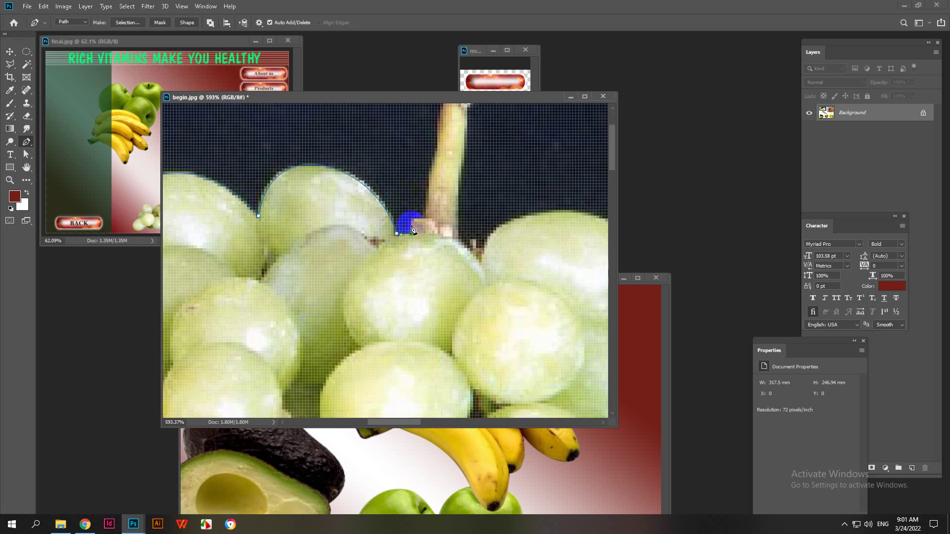
pyautogui.click(426, 220)
pyautogui.moveTo(426, 219); pyautogui.dragTo(368, 300)
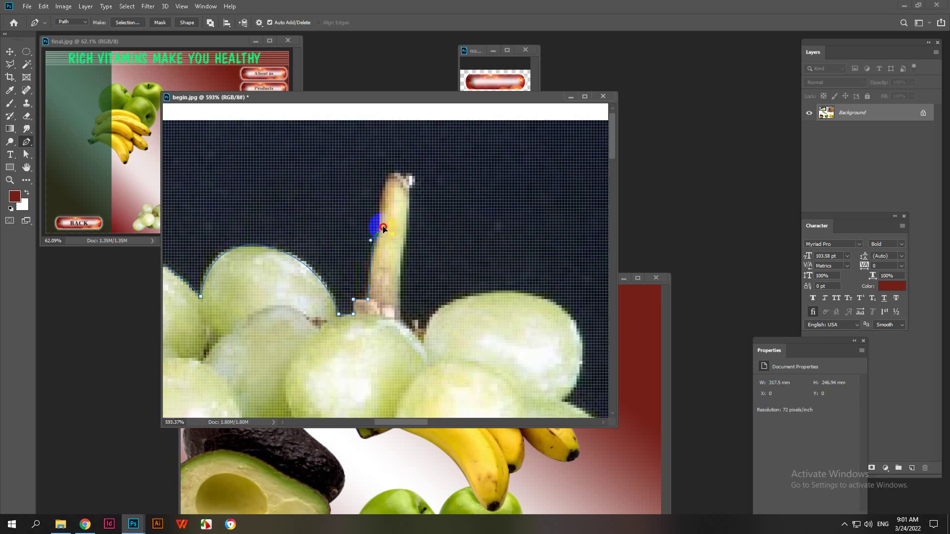
pyautogui.moveTo(383, 227); pyautogui.dragTo(380, 220)
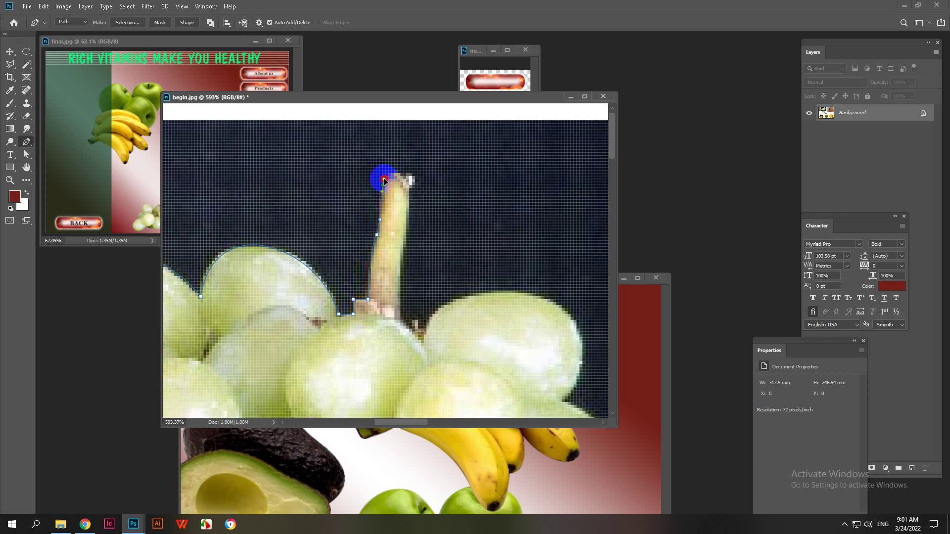
pyautogui.moveTo(408, 194); pyautogui.dragTo(412, 216)
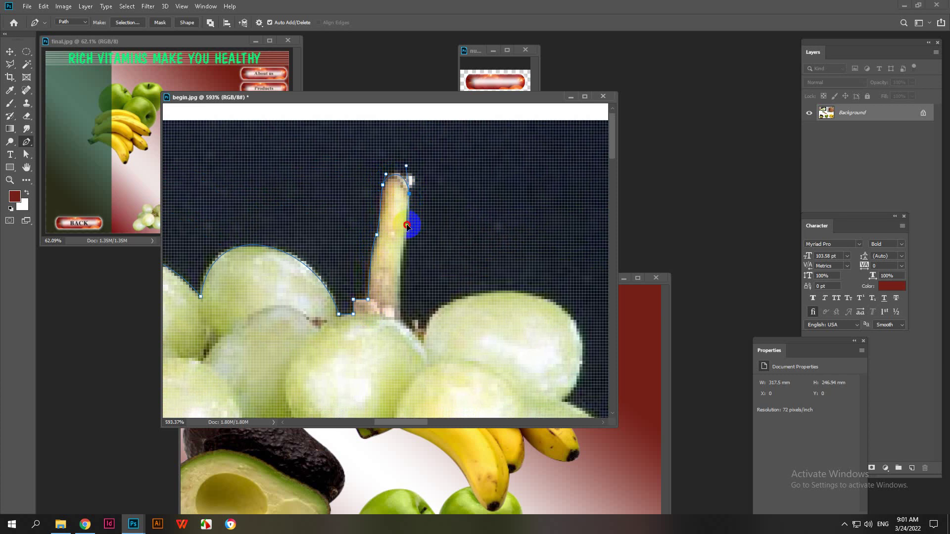
pyautogui.moveTo(403, 276)
pyautogui.mouseDown()
pyautogui.moveTo(391, 221)
pyautogui.moveTo(394, 263)
pyautogui.mouseUp()
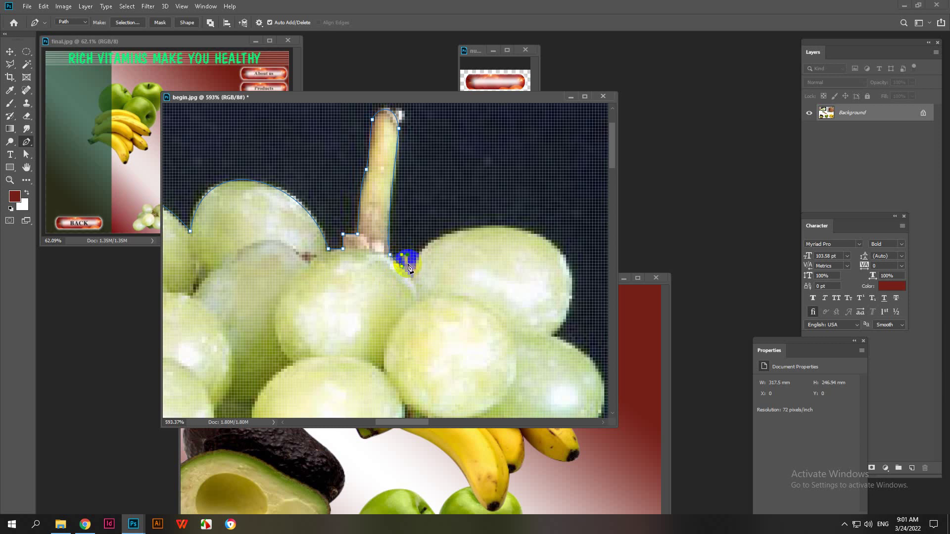
pyautogui.moveTo(425, 269); pyautogui.dragTo(281, 279)
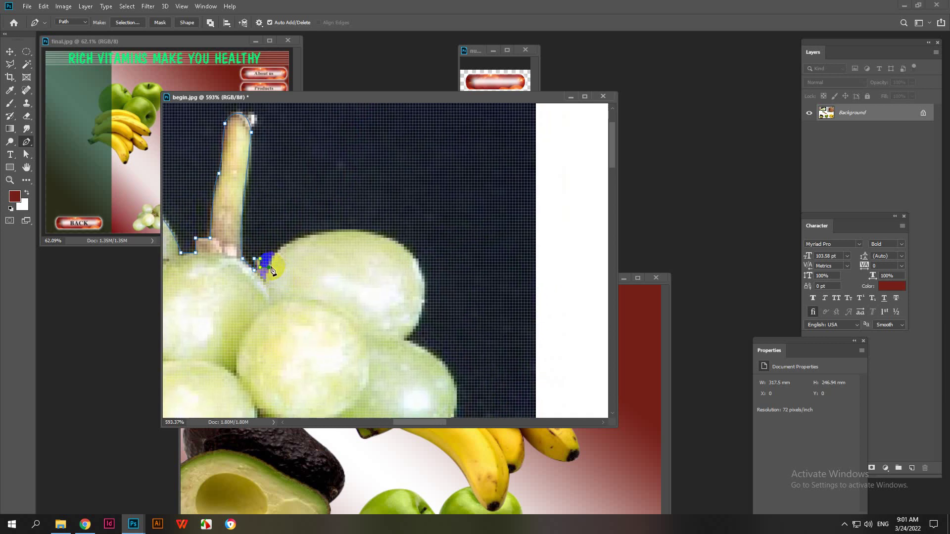
# - Continue the path around the two outermost grapes on the bunch's right side, adjusting the direction handles to fit their edges
pyautogui.moveTo(425, 294); pyautogui.dragTo(442, 257)
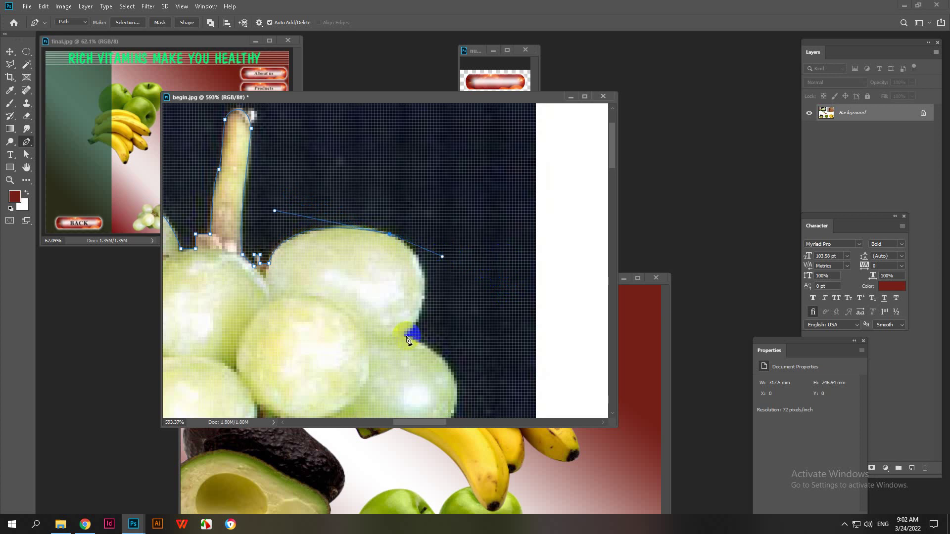
pyautogui.moveTo(404, 335); pyautogui.dragTo(462, 363)
pyautogui.moveTo(492, 402); pyautogui.dragTo(433, 256)
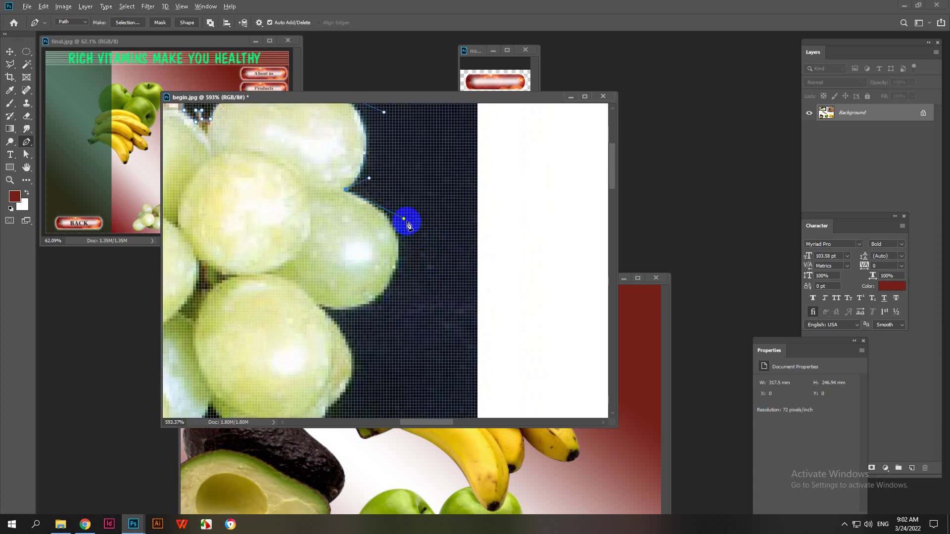
pyautogui.moveTo(409, 224); pyautogui.dragTo(421, 229)
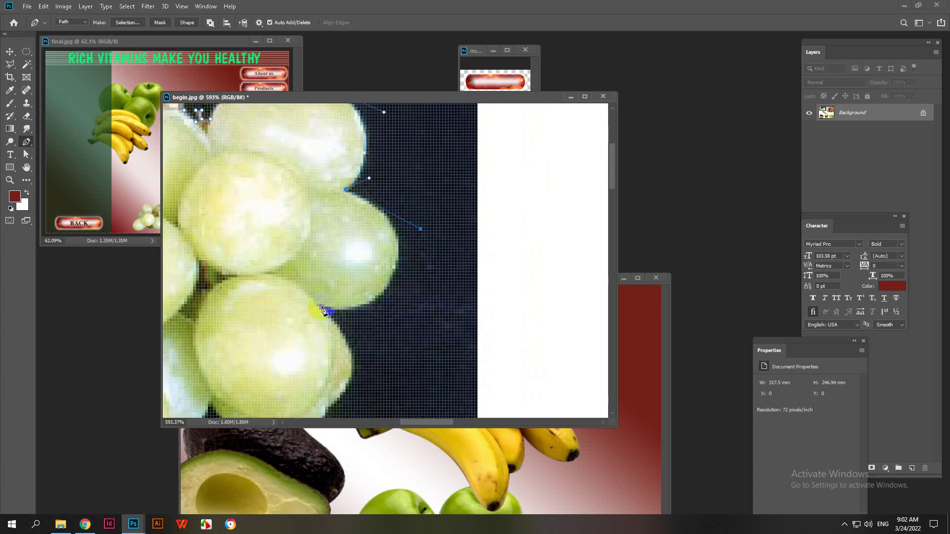
pyautogui.moveTo(323, 311); pyautogui.dragTo(389, 380)
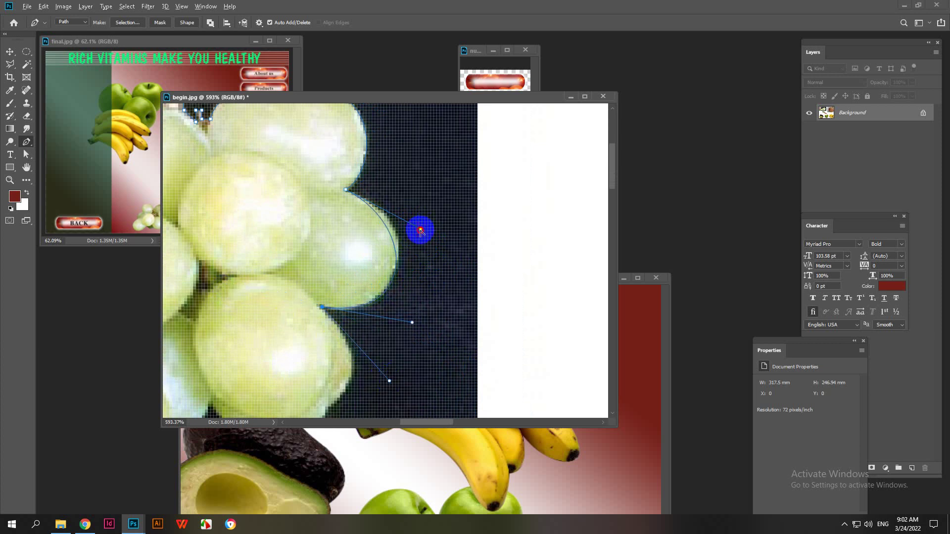
pyautogui.moveTo(421, 230); pyautogui.dragTo(429, 222)
pyautogui.moveTo(412, 323); pyautogui.dragTo(410, 319)
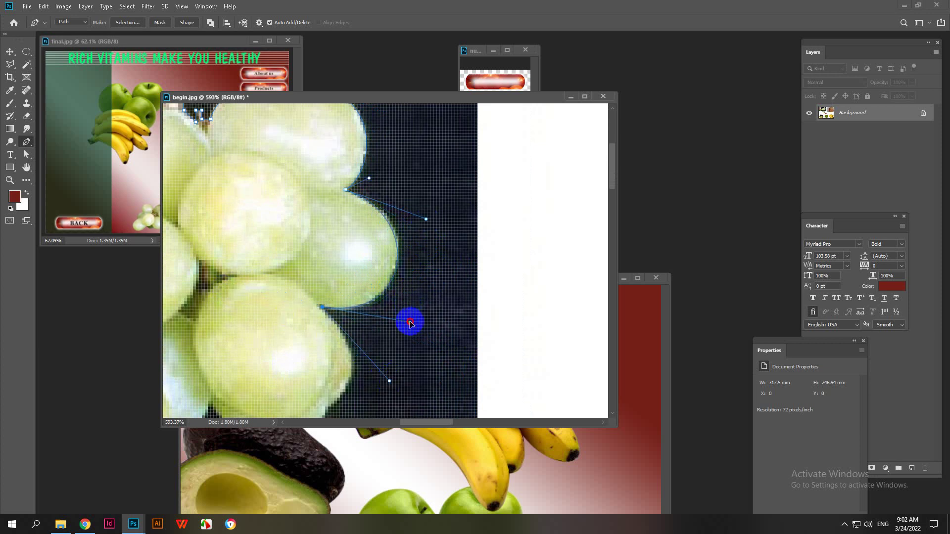
# - Carry the path around the lower-right grapes and along the bunch's underside to the long oval grape, redoing the last anchor
pyautogui.moveTo(397, 352); pyautogui.dragTo(377, 244)
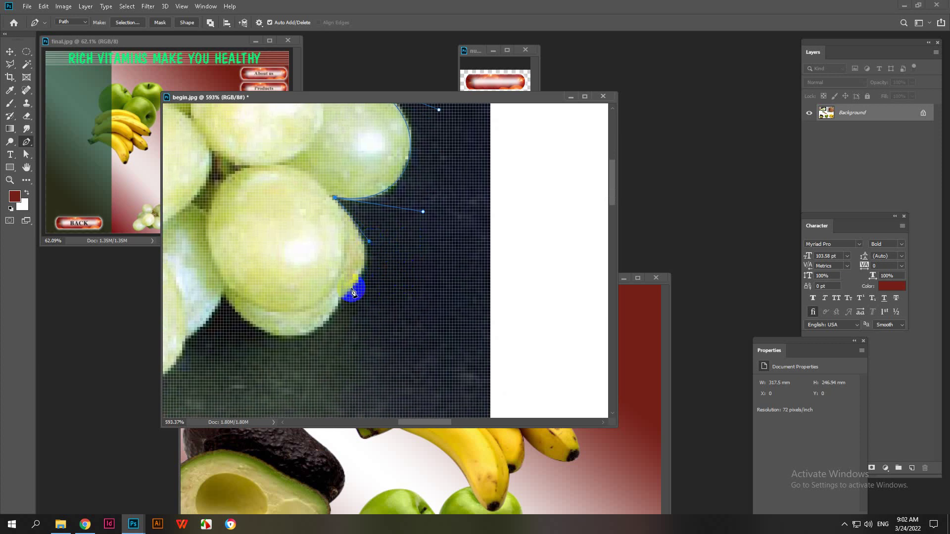
pyautogui.moveTo(341, 301); pyautogui.dragTo(380, 311)
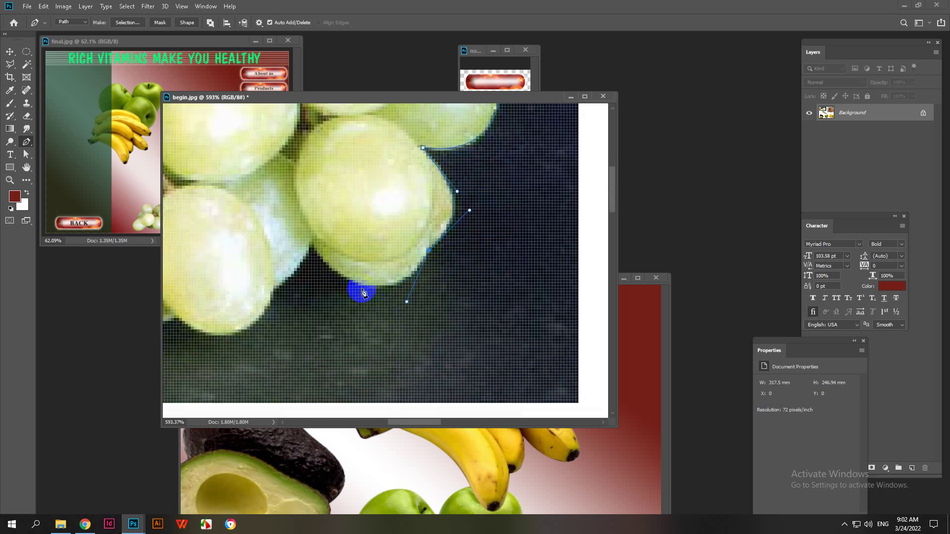
pyautogui.moveTo(312, 246); pyautogui.dragTo(394, 254)
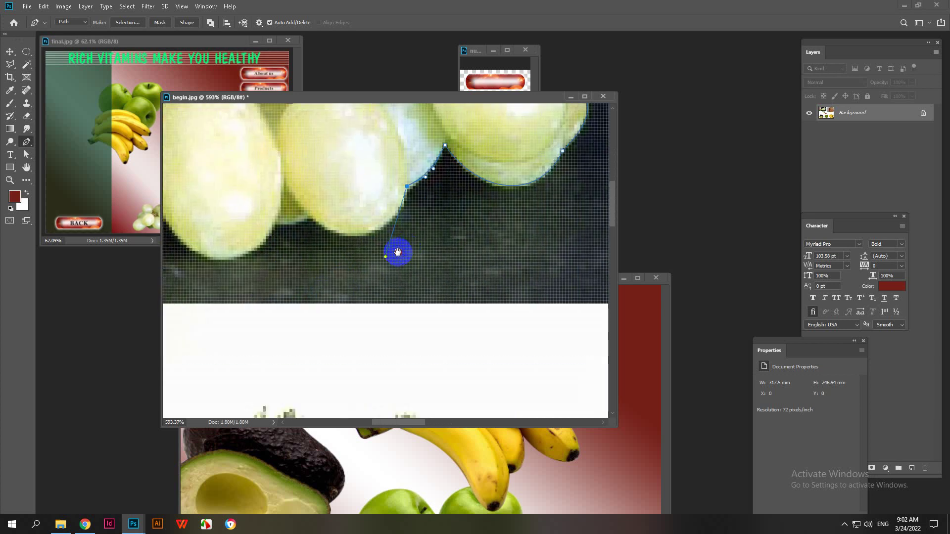
pyautogui.moveTo(310, 220); pyautogui.dragTo(282, 196)
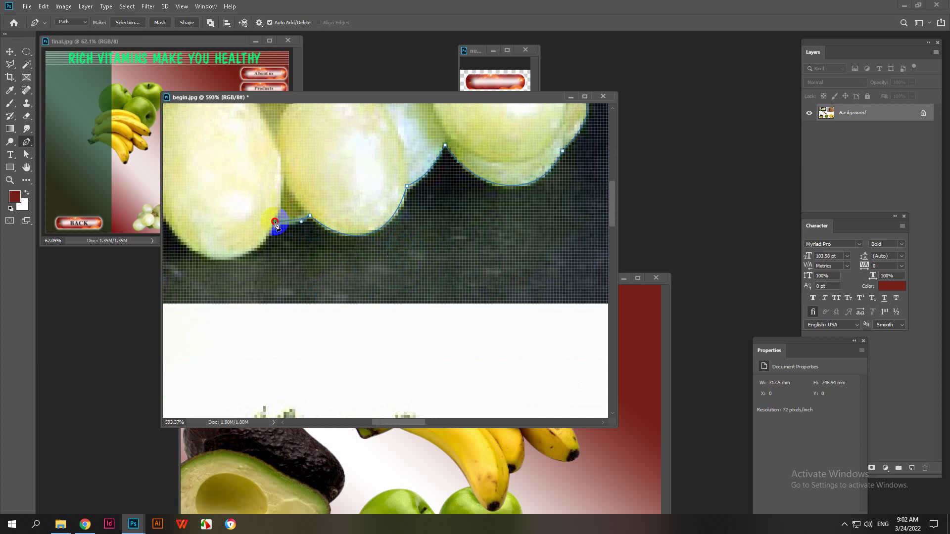
pyautogui.moveTo(266, 213); pyautogui.dragTo(369, 274)
pyautogui.hotkey('ctrl', 'z')
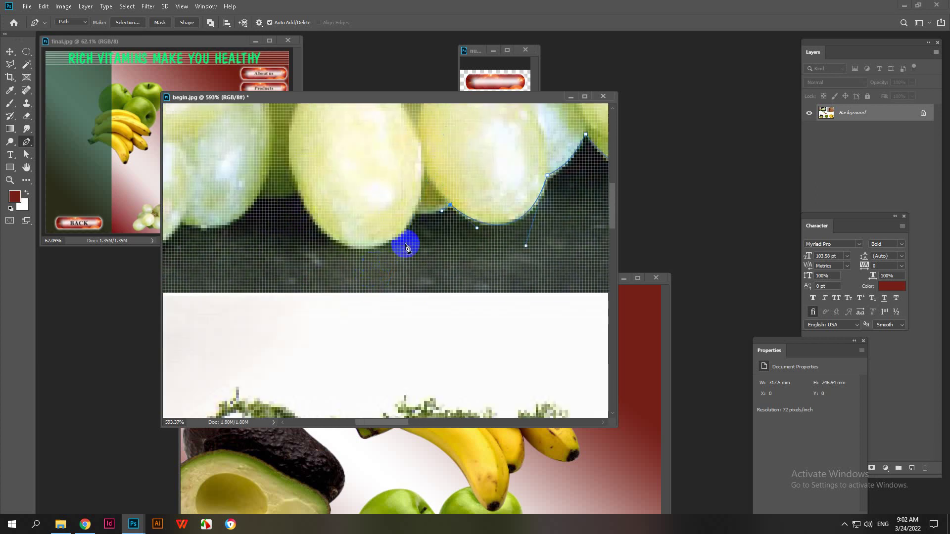
pyautogui.moveTo(415, 211); pyautogui.dragTo(385, 281)
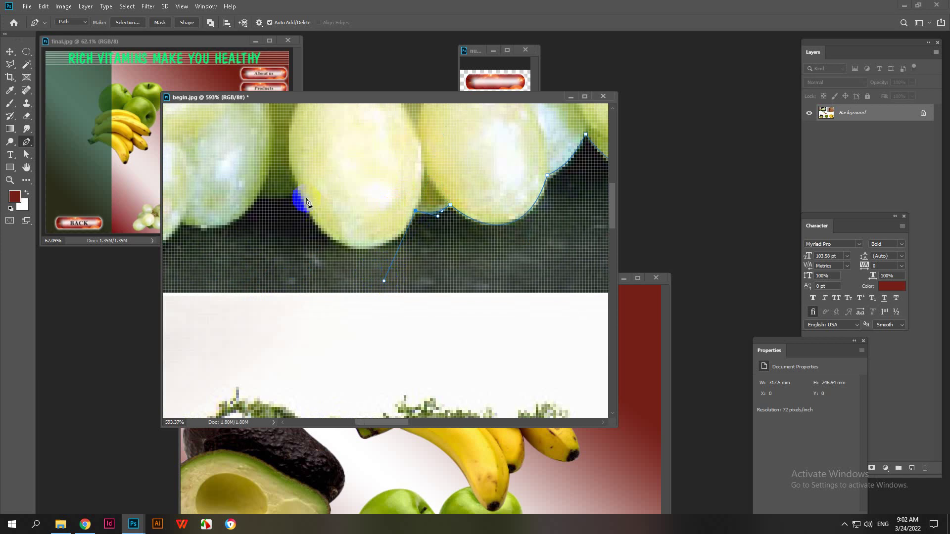
# - Continue the grape path leftward from the long oval grape along the bunch's underside to the base of the leftmost grape
pyautogui.moveTo(299, 196); pyautogui.dragTo(226, 256)
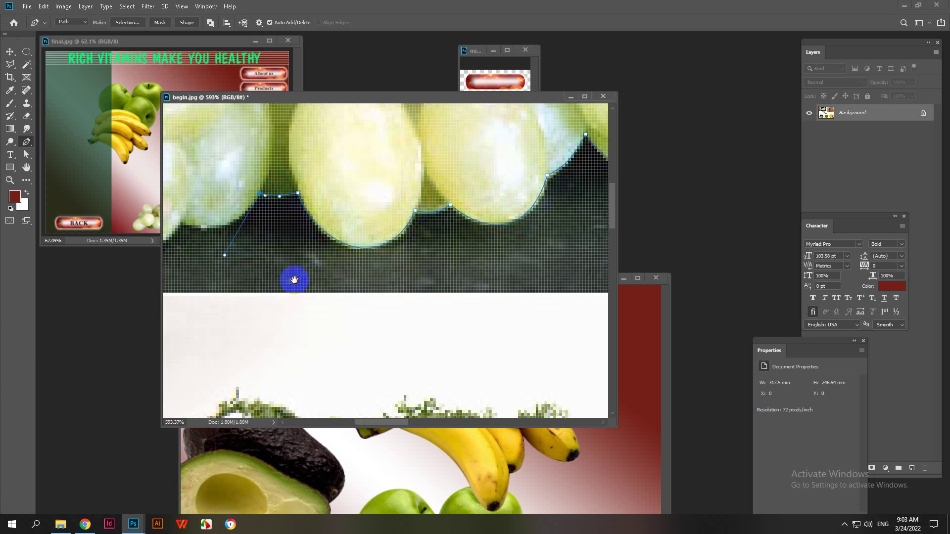
pyautogui.moveTo(293, 280); pyautogui.dragTo(467, 261)
pyautogui.moveTo(356, 203); pyautogui.dragTo(336, 248)
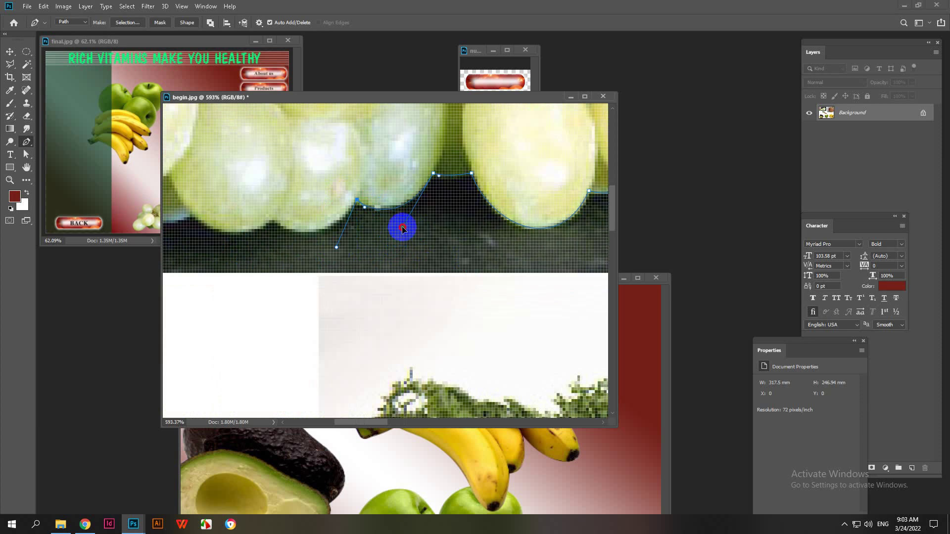
pyautogui.click(404, 224)
pyautogui.moveTo(275, 217)
pyautogui.mouseDown()
pyautogui.moveTo(265, 211)
pyautogui.moveTo(266, 228)
pyautogui.mouseUp()
pyautogui.moveTo(251, 265); pyautogui.dragTo(498, 262)
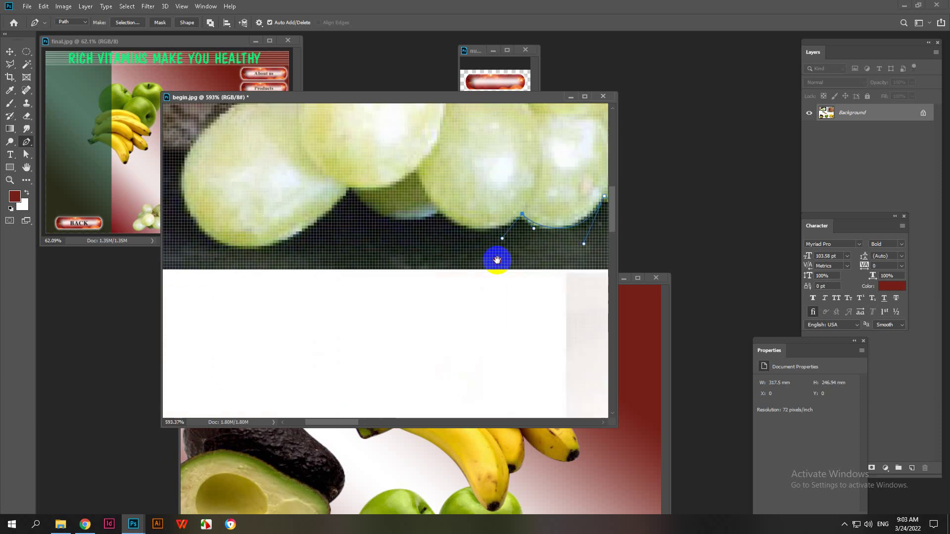
pyautogui.moveTo(439, 211); pyautogui.dragTo(428, 197)
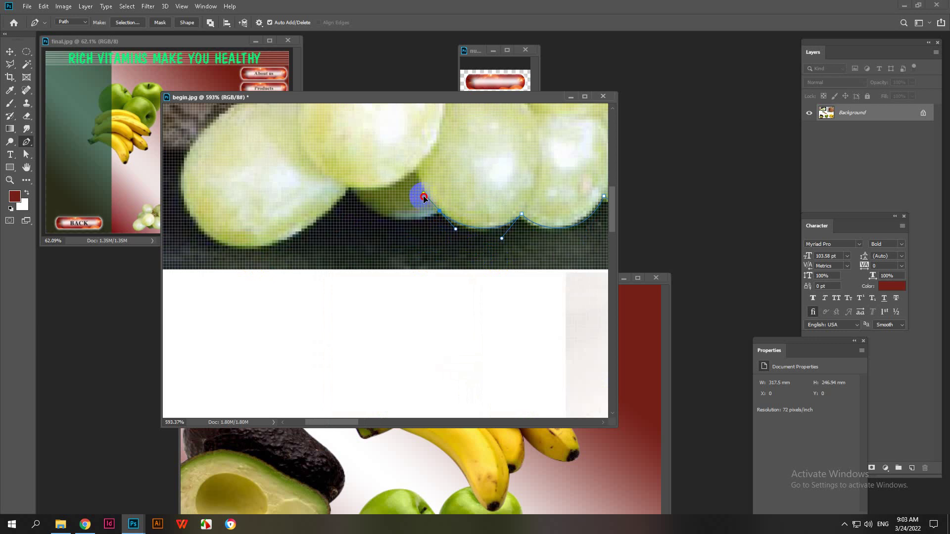
pyautogui.click(414, 226)
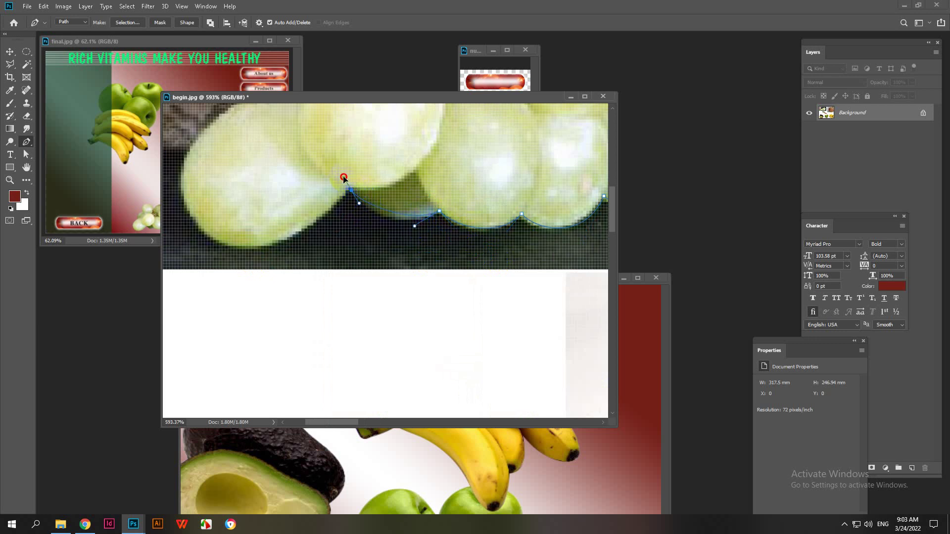
# - Curve the path around the bottom of the leftmost grape to its upper-left edge, adjusting the direction handles to fit
pyautogui.moveTo(327, 174); pyautogui.dragTo(320, 336)
pyautogui.click(337, 319)
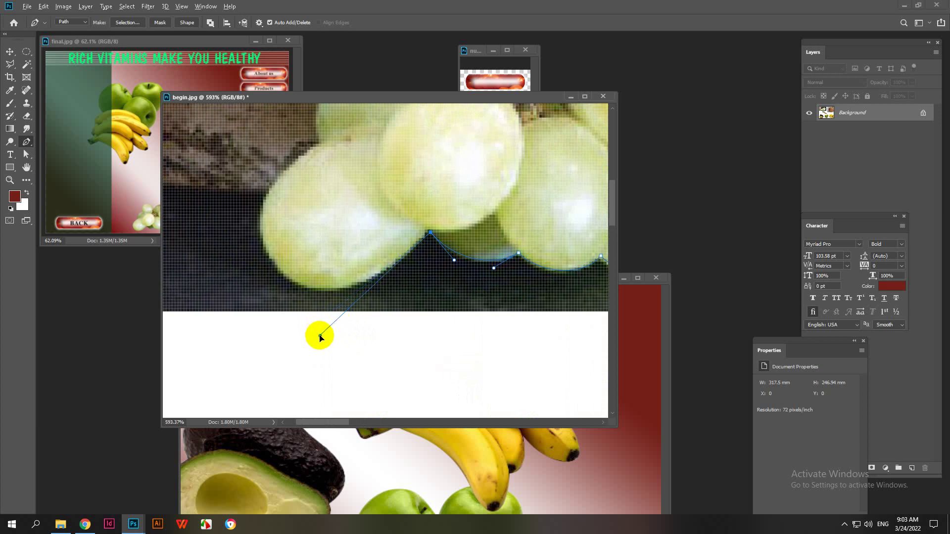
pyautogui.click(267, 190)
pyautogui.moveTo(267, 189); pyautogui.dragTo(218, 258)
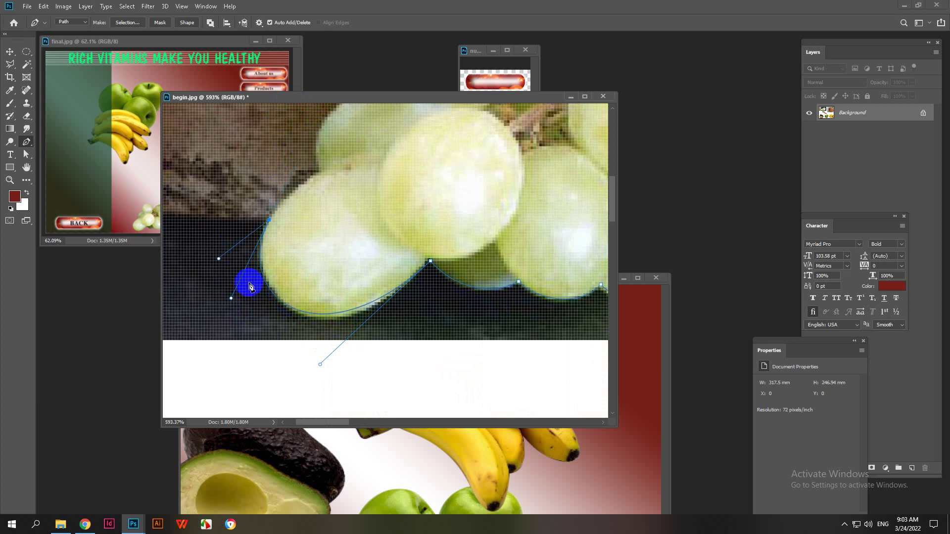
pyautogui.moveTo(321, 364); pyautogui.dragTo(329, 373)
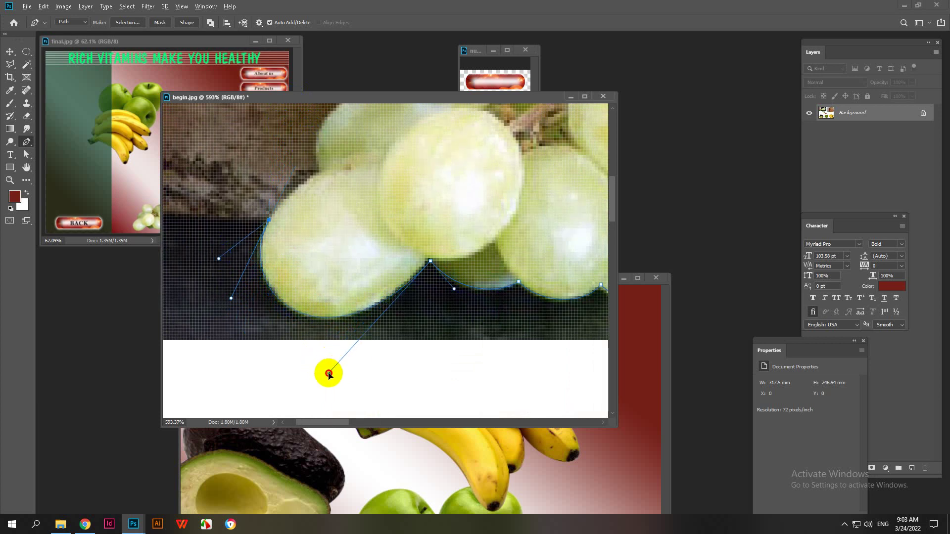
pyautogui.moveTo(250, 299); pyautogui.dragTo(385, 303)
pyautogui.click(314, 275)
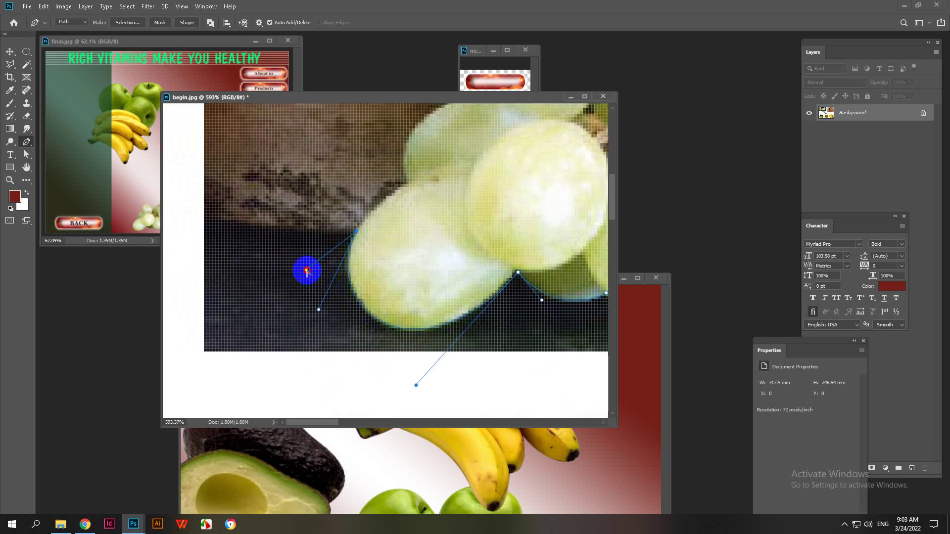
pyautogui.moveTo(307, 271); pyautogui.dragTo(297, 226)
# - Carry the path over the leftmost grape's upper edge and around the partly hidden grape above it
pyautogui.scroll(-3, 296, 233)
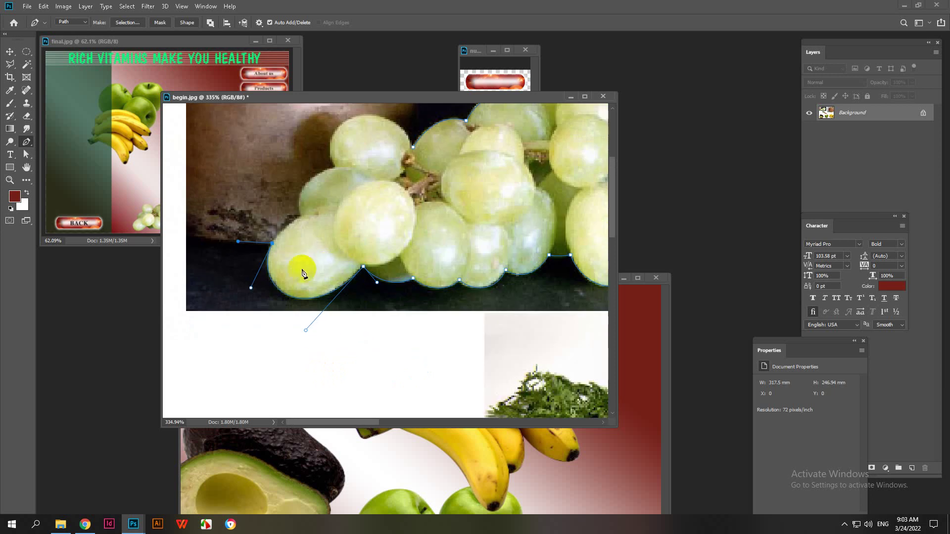
pyautogui.click(238, 242)
pyautogui.moveTo(237, 242); pyautogui.dragTo(296, 164)
pyautogui.scroll(2, 285, 228)
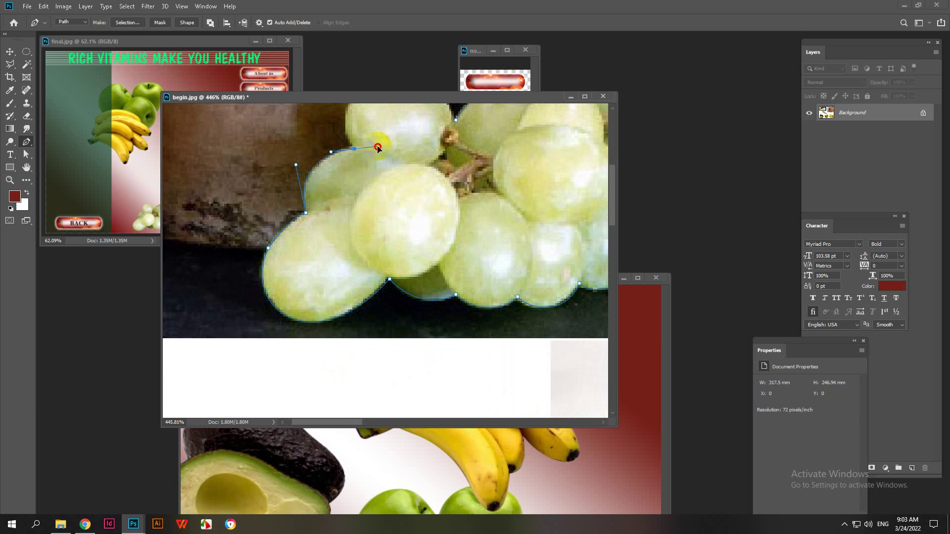
pyautogui.moveTo(378, 147); pyautogui.dragTo(329, 127)
# - Trace around the top-left grape and close the grape path at its starting anchor
pyautogui.moveTo(401, 166); pyautogui.dragTo(342, 341)
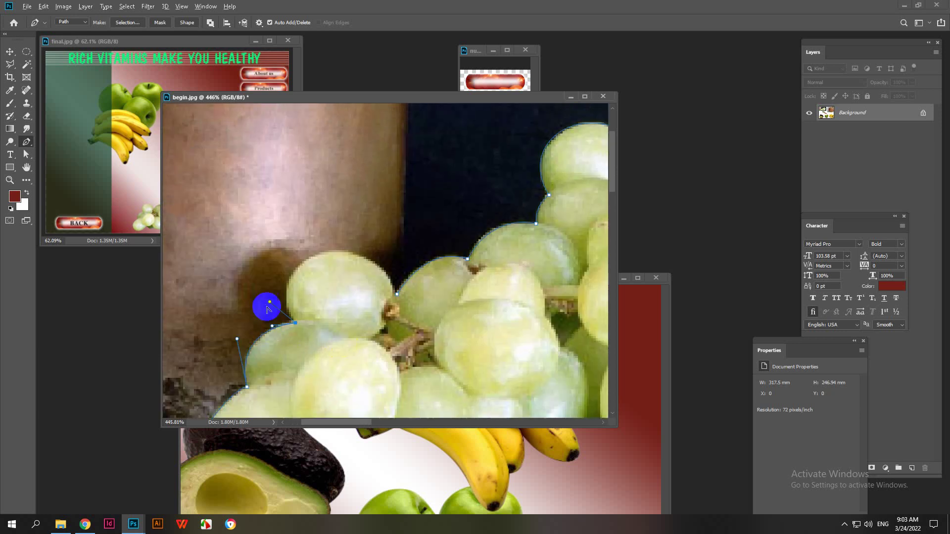
pyautogui.moveTo(268, 311); pyautogui.dragTo(259, 273)
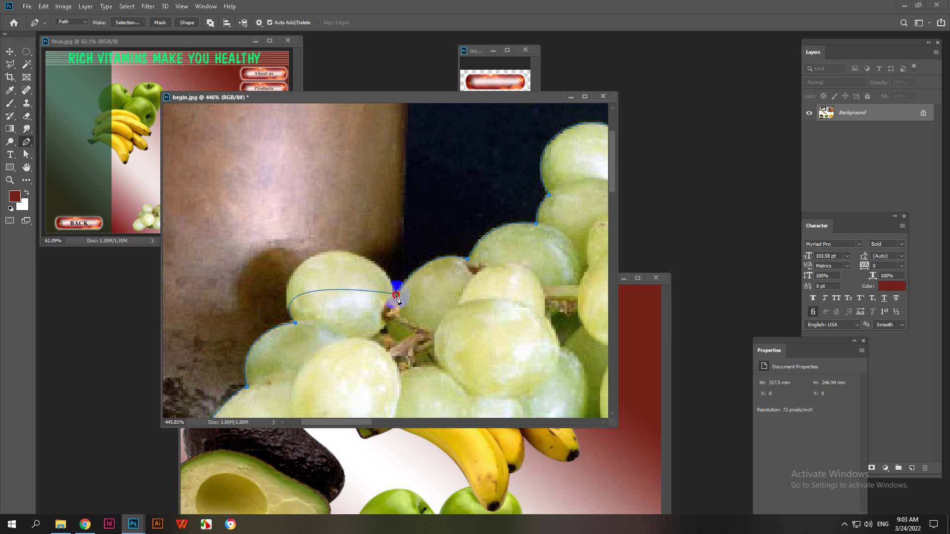
pyautogui.moveTo(397, 295); pyautogui.dragTo(445, 376)
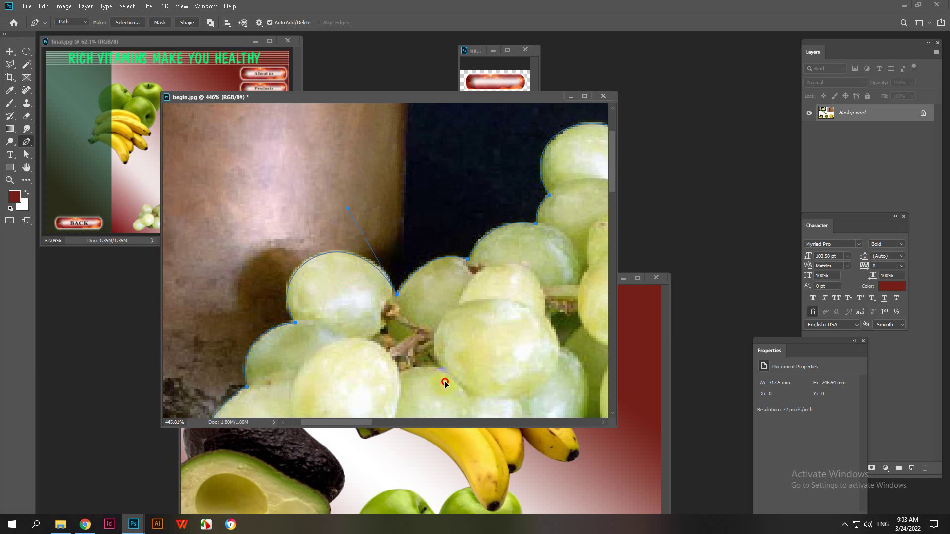
pyautogui.scroll(-5, 435, 346)
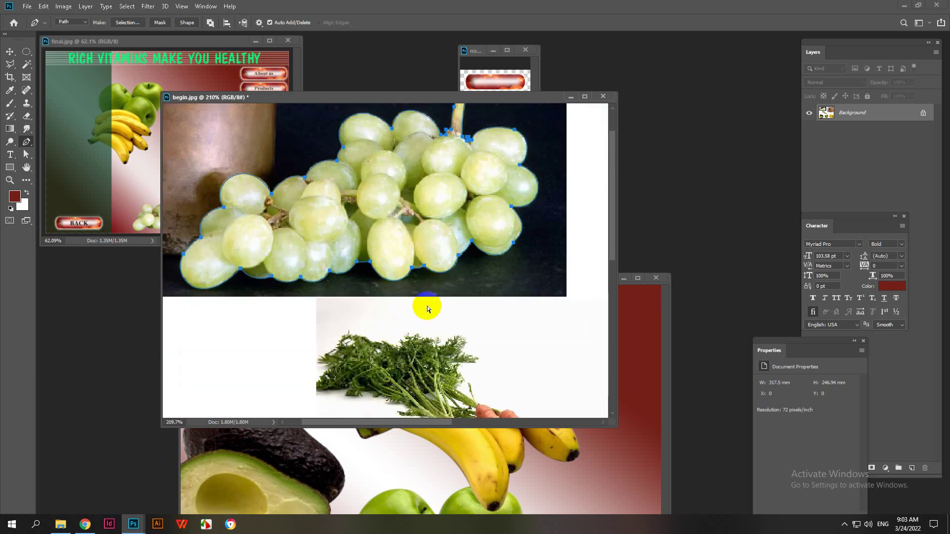
# - Turn the grape path into a selection and copy the grapes into the Untitled-1 document
pyautogui.hotkey('ctrl', 'Return')
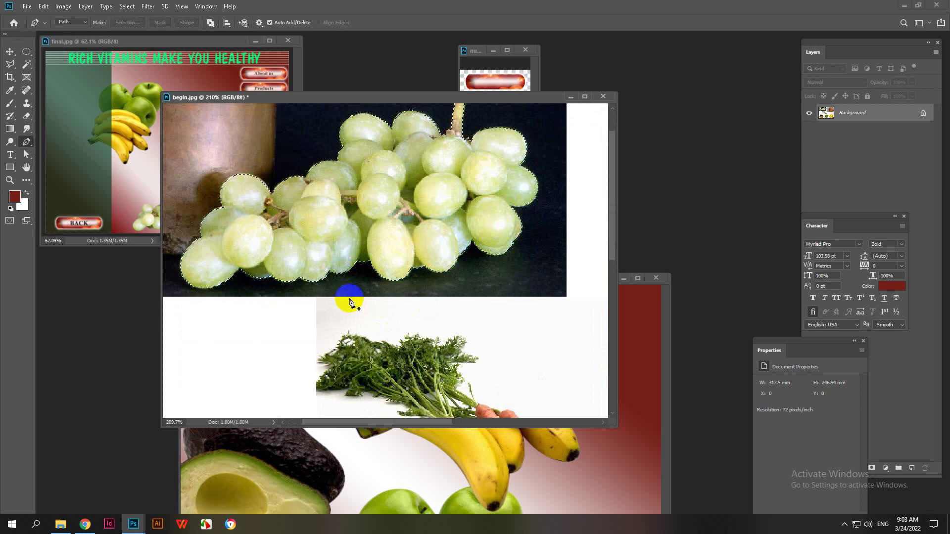
pyautogui.click(373, 449)
pyautogui.hotkey('ctrl', 'v')
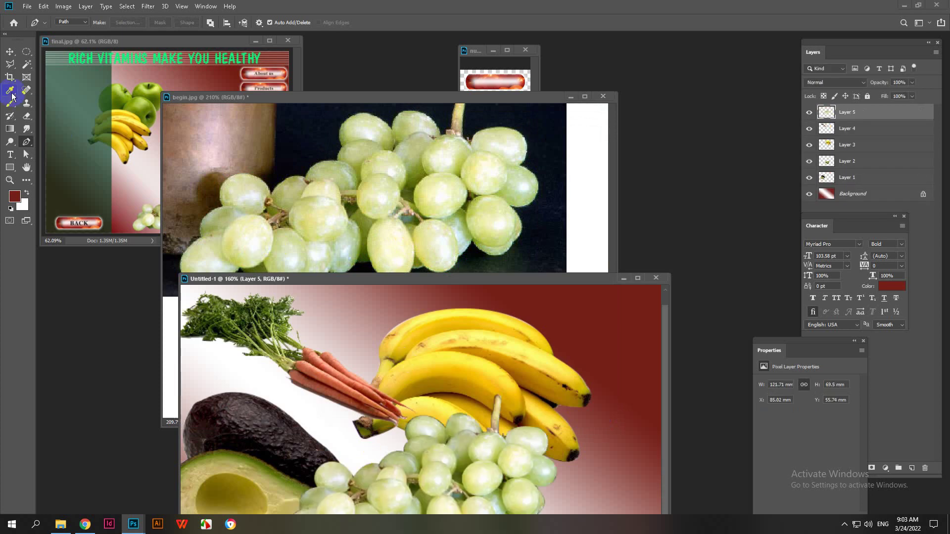
# - Place the grapes in the lower-left corner of the Untitled-1 canvas, below the avocado
pyautogui.click(10, 50)
pyautogui.scroll(-5, 277, 229)
pyautogui.moveTo(367, 276); pyautogui.dragTo(301, 112)
pyautogui.moveTo(382, 310); pyautogui.dragTo(284, 402)
pyautogui.scroll(3, 284, 402)
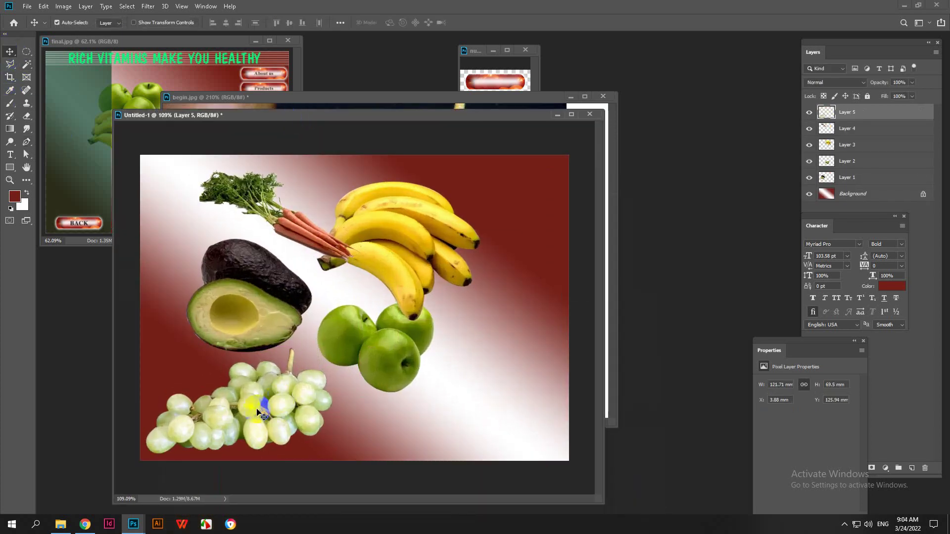
# - In begin.jpg, start a Pen path at the red apple's upper-left edge and curve it down the left side to the base
pyautogui.click(336, 97)
pyautogui.scroll(-1, 369, 229)
pyautogui.scroll(-3, 368, 229)
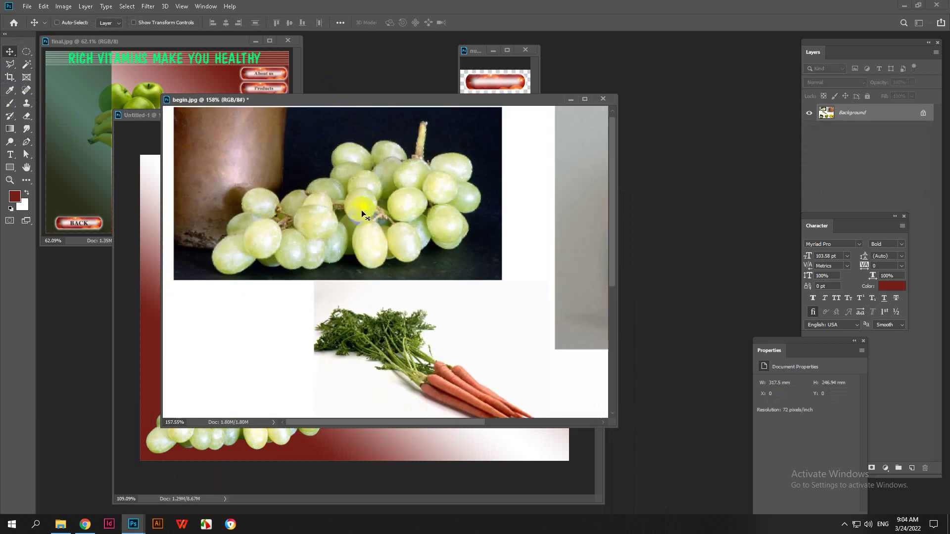
pyautogui.scroll(2, 505, 191)
pyautogui.moveTo(384, 302); pyautogui.dragTo(652, 195)
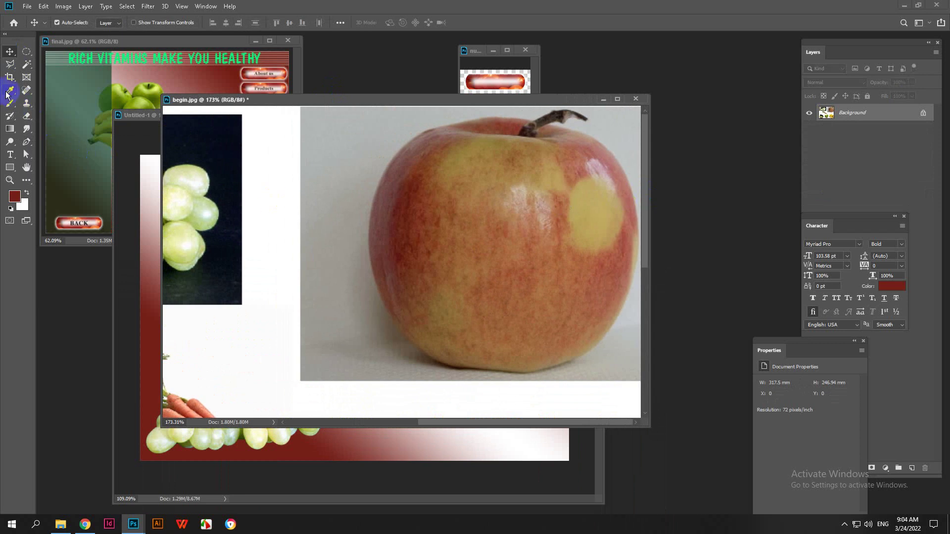
pyautogui.click(27, 142)
pyautogui.click(440, 129)
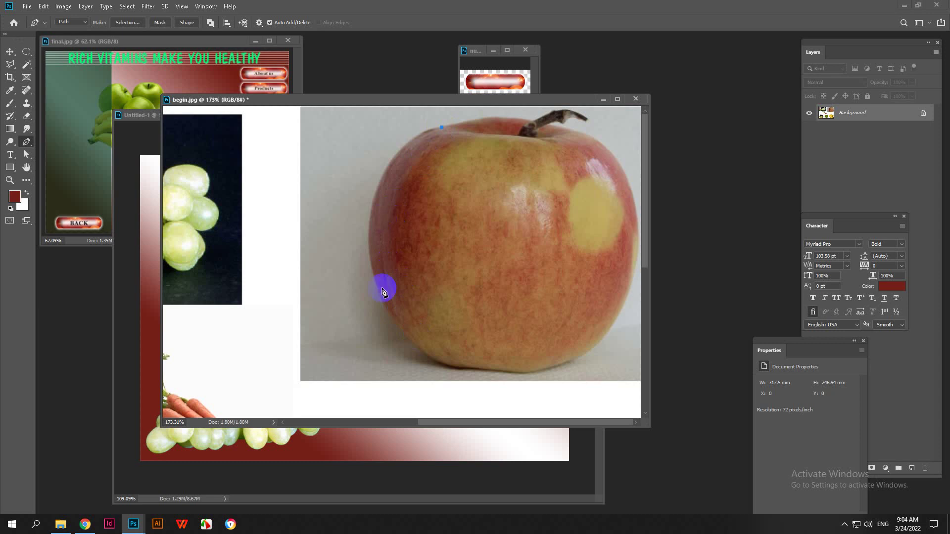
pyautogui.moveTo(429, 357); pyautogui.dragTo(441, 170)
# - Continue the apple path along the bottom edge to the apple's lower-right side
pyautogui.scroll(5, 441, 171)
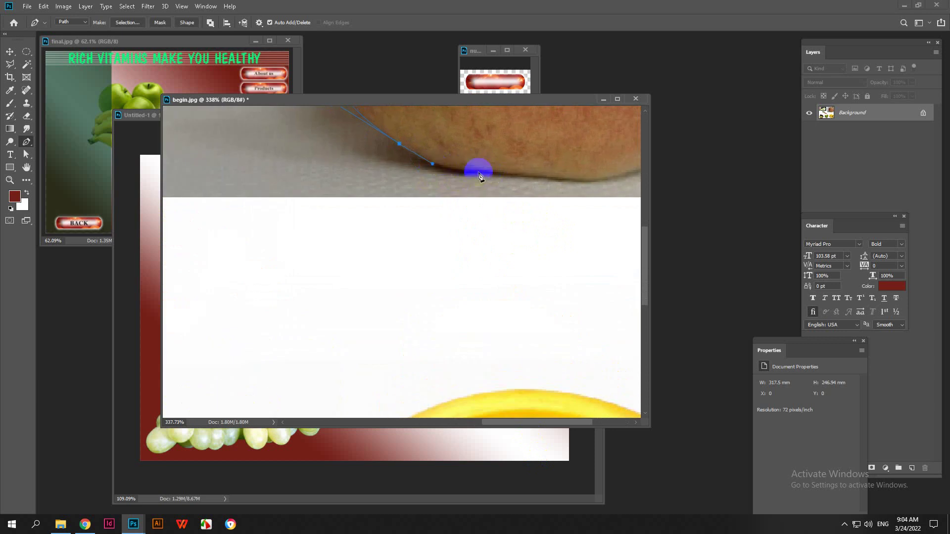
pyautogui.moveTo(495, 173); pyautogui.dragTo(529, 176)
pyautogui.moveTo(609, 202); pyautogui.dragTo(388, 269)
pyautogui.moveTo(518, 209); pyautogui.dragTo(597, 167)
pyautogui.scroll(-6, 558, 210)
pyautogui.moveTo(554, 208); pyautogui.dragTo(492, 293)
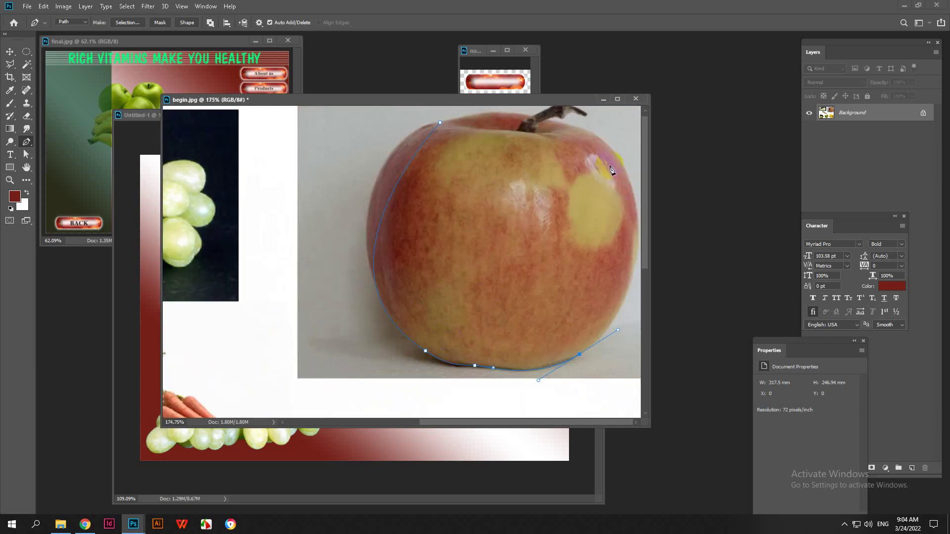
# - Carry the apple path up the right side and over the upper-right shoulder to the underside of the stem
pyautogui.moveTo(630, 324); pyautogui.dragTo(662, 291)
pyautogui.moveTo(604, 143); pyautogui.dragTo(493, 195)
pyautogui.scroll(3, 569, 134)
pyautogui.scroll(8, 548, 120)
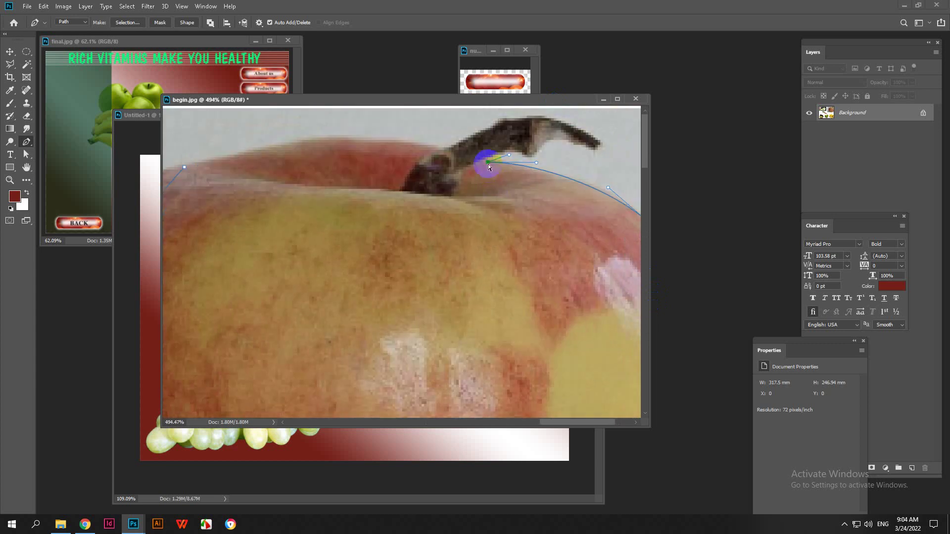
# - Trace the path along the stem's underside, around its tip and back along its upper edge
pyautogui.moveTo(487, 163); pyautogui.dragTo(529, 161)
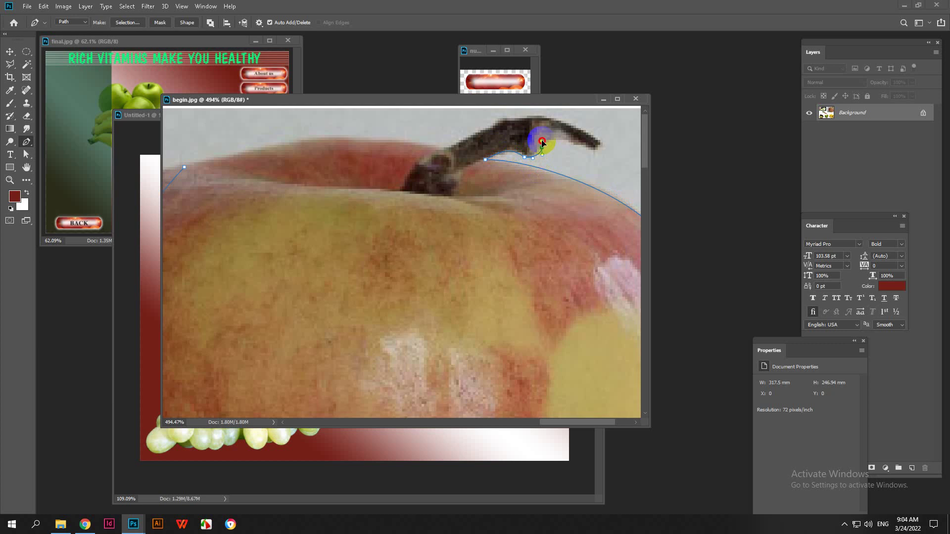
pyautogui.click(543, 146)
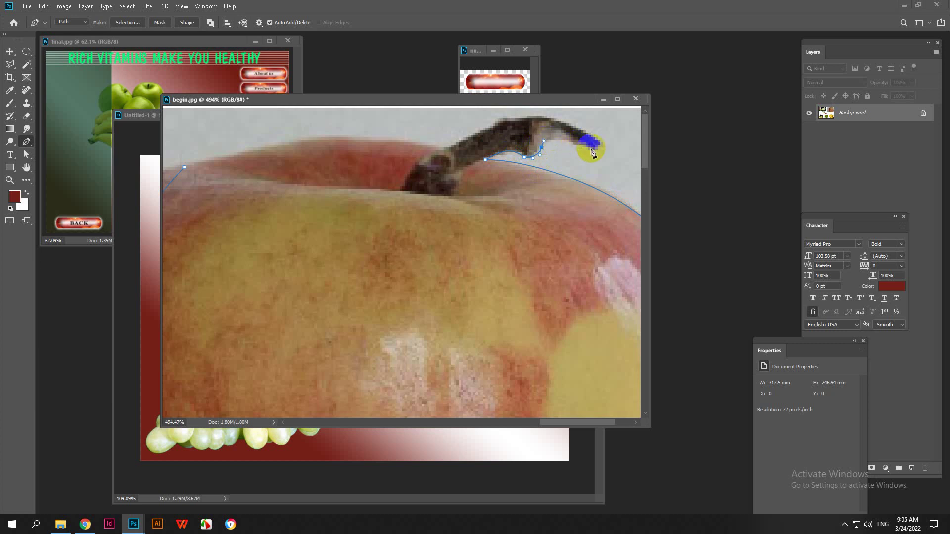
pyautogui.moveTo(595, 151)
pyautogui.mouseDown()
pyautogui.moveTo(626, 165)
pyautogui.moveTo(603, 150)
pyautogui.mouseUp()
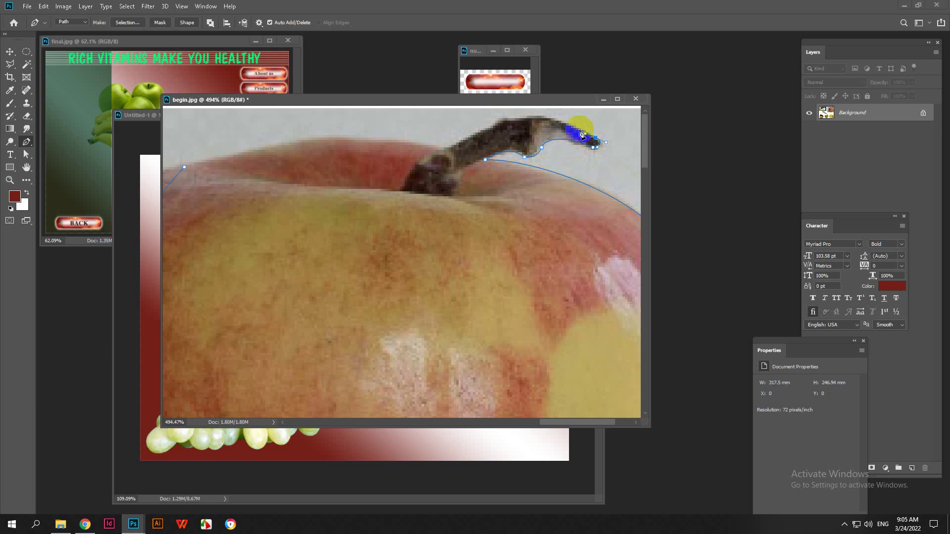
pyautogui.moveTo(584, 131); pyautogui.dragTo(582, 130)
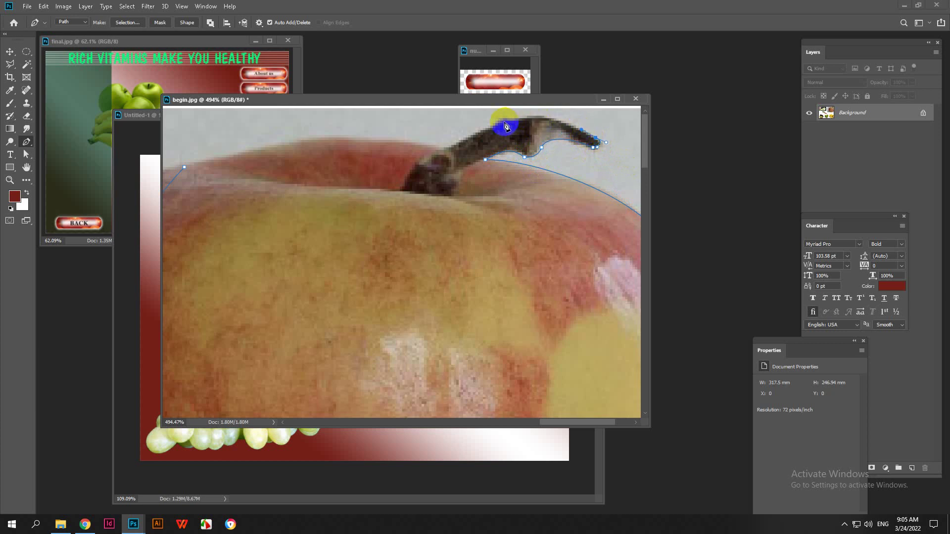
pyautogui.moveTo(507, 122)
pyautogui.mouseDown()
pyautogui.moveTo(463, 133)
pyautogui.moveTo(497, 129)
pyautogui.mouseUp()
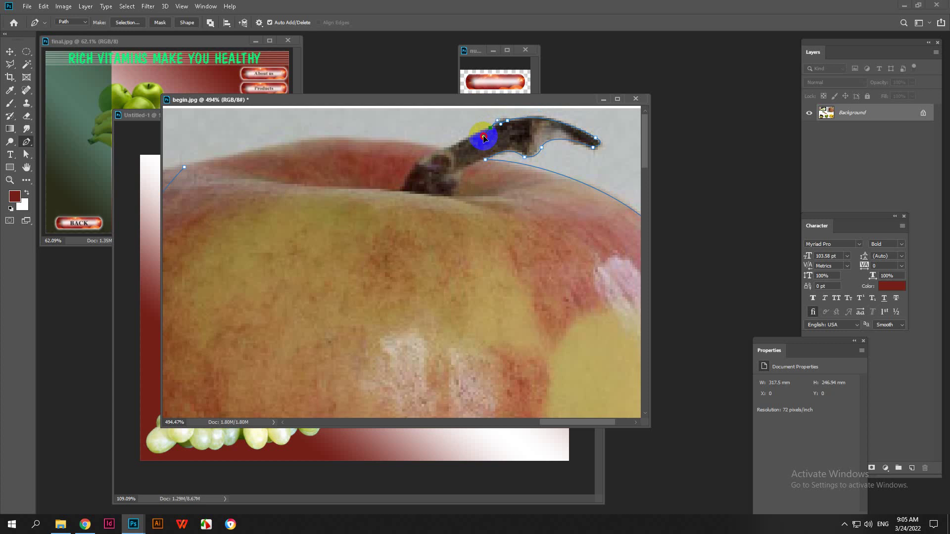
pyautogui.click(485, 134)
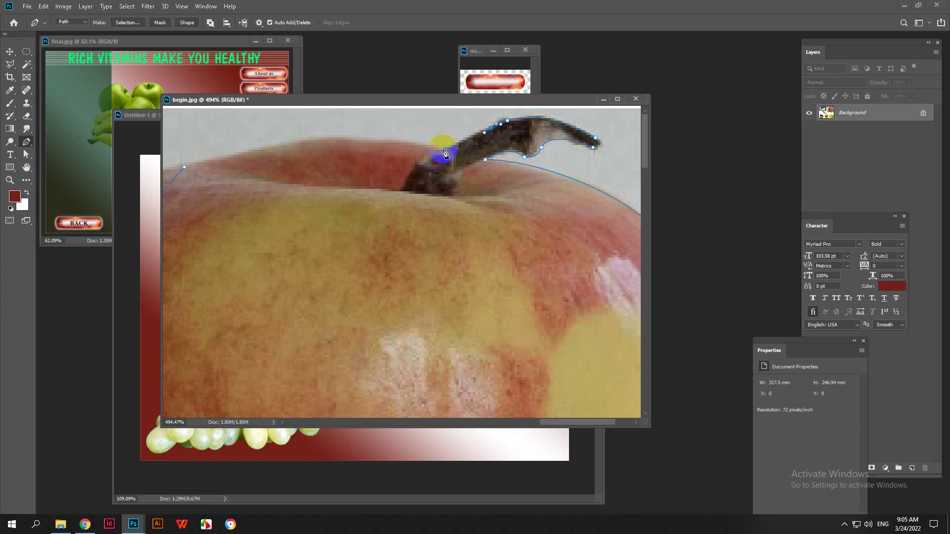
# - Continue the path from the stem along the apple's back rim and close it at the starting anchor
pyautogui.moveTo(434, 159); pyautogui.dragTo(288, 116)
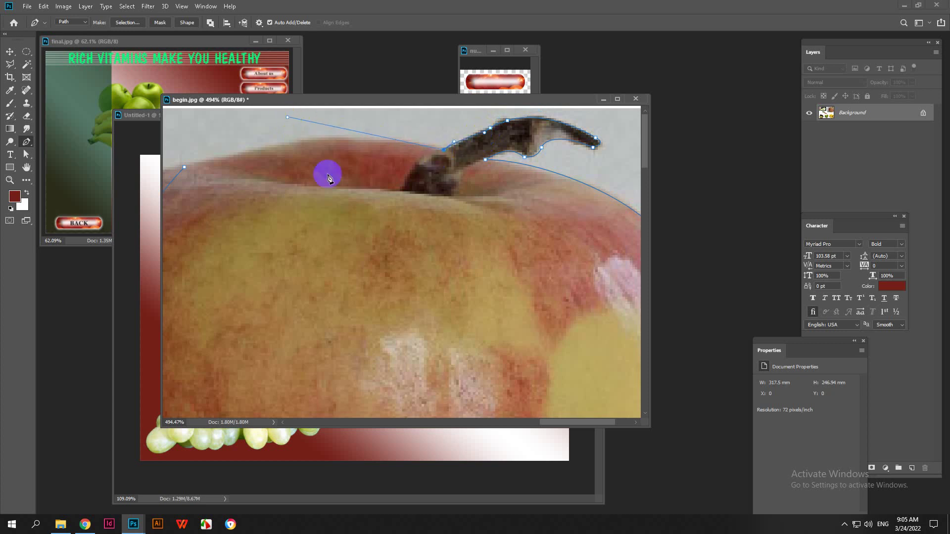
pyautogui.scroll(-3, 329, 178)
pyautogui.moveTo(252, 154); pyautogui.dragTo(240, 149)
pyautogui.scroll(-4, 242, 171)
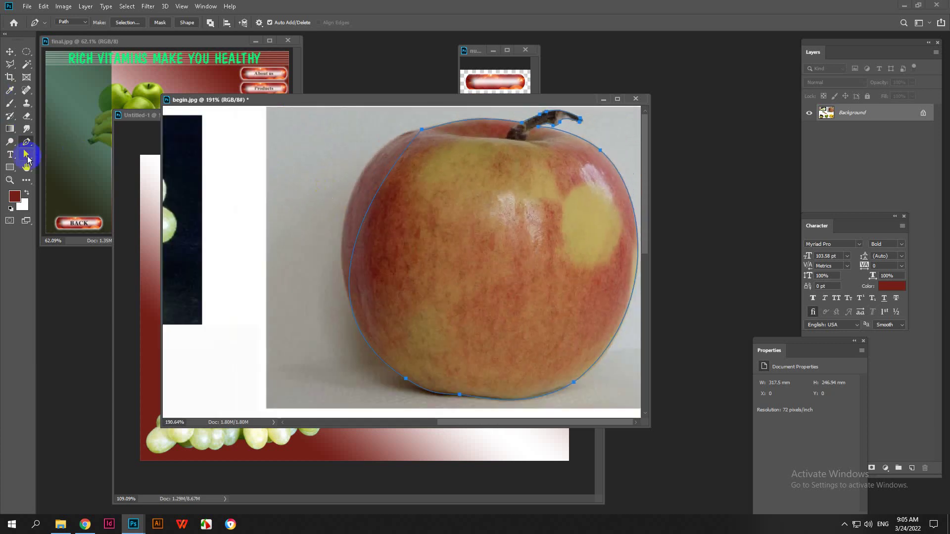
# - Reshape the path along the apple's left side outward using the lower-left anchor's direction handle
pyautogui.click(28, 156)
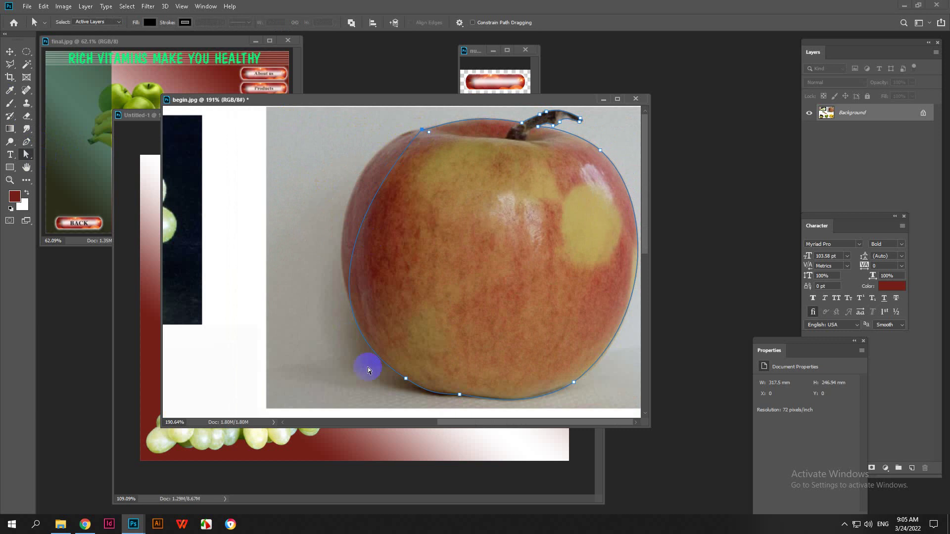
pyautogui.moveTo(338, 252); pyautogui.dragTo(357, 253)
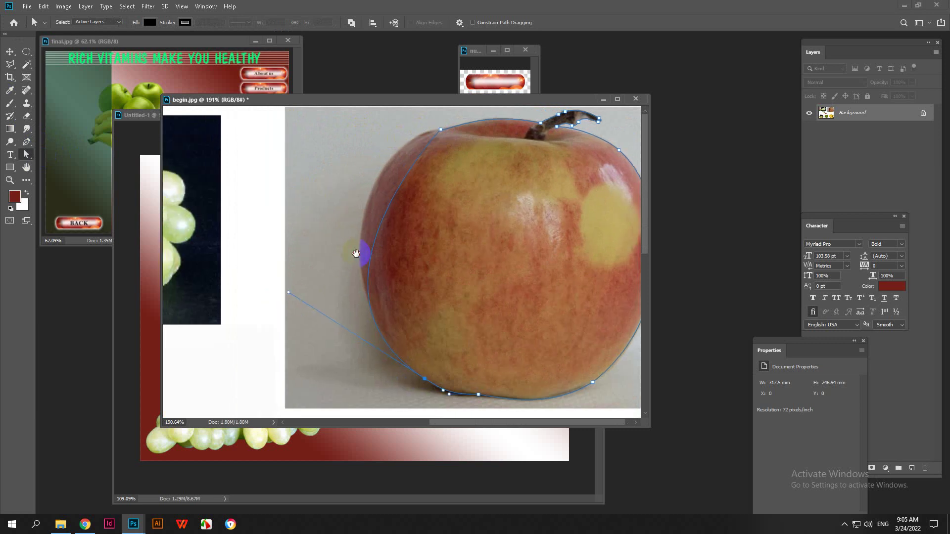
pyautogui.moveTo(288, 295); pyautogui.dragTo(272, 251)
pyautogui.scroll(6, 435, 129)
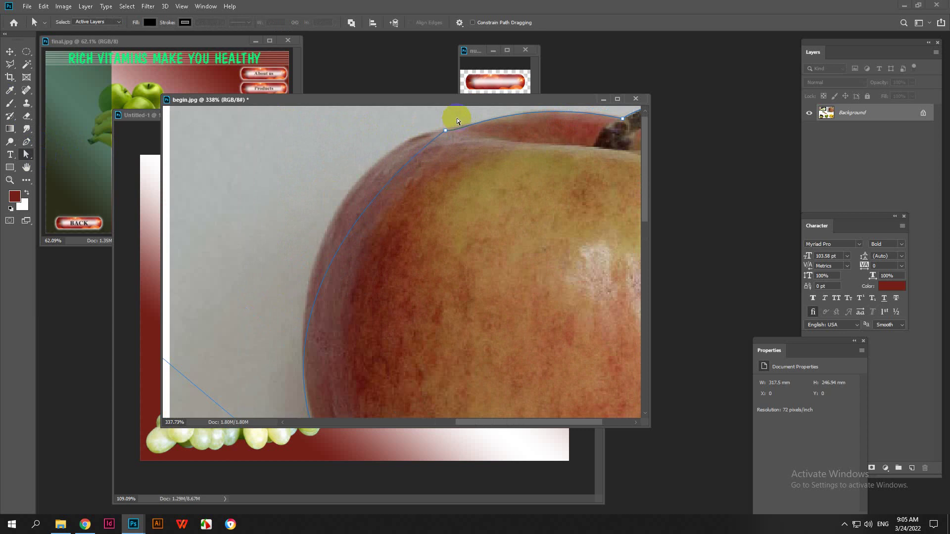
pyautogui.moveTo(456, 138); pyautogui.dragTo(430, 139)
pyautogui.hotkey('ctrl', 'z')
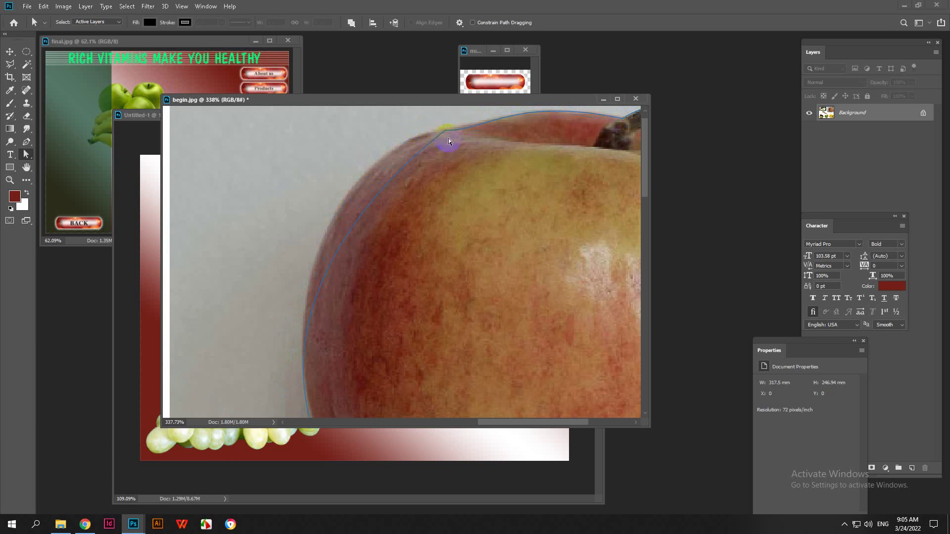
pyautogui.click(26, 141)
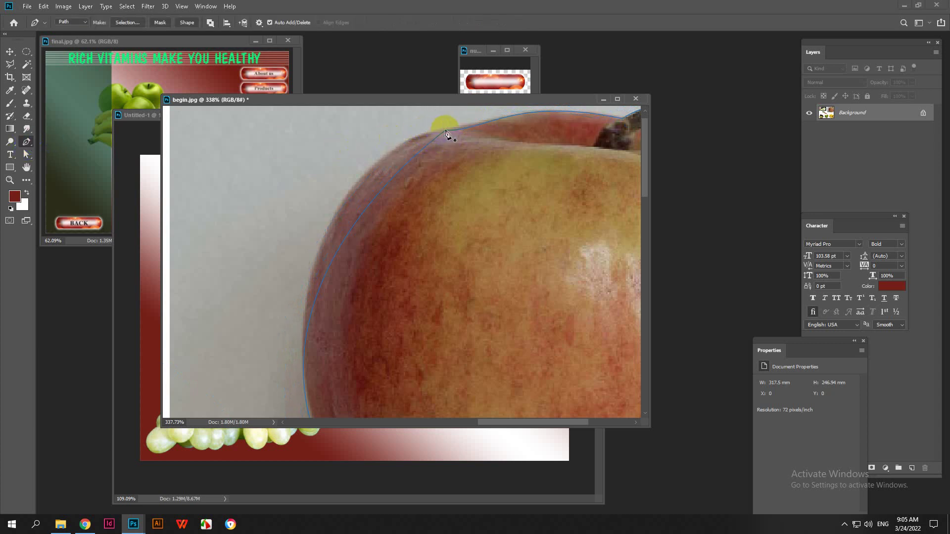
pyautogui.click(26, 156)
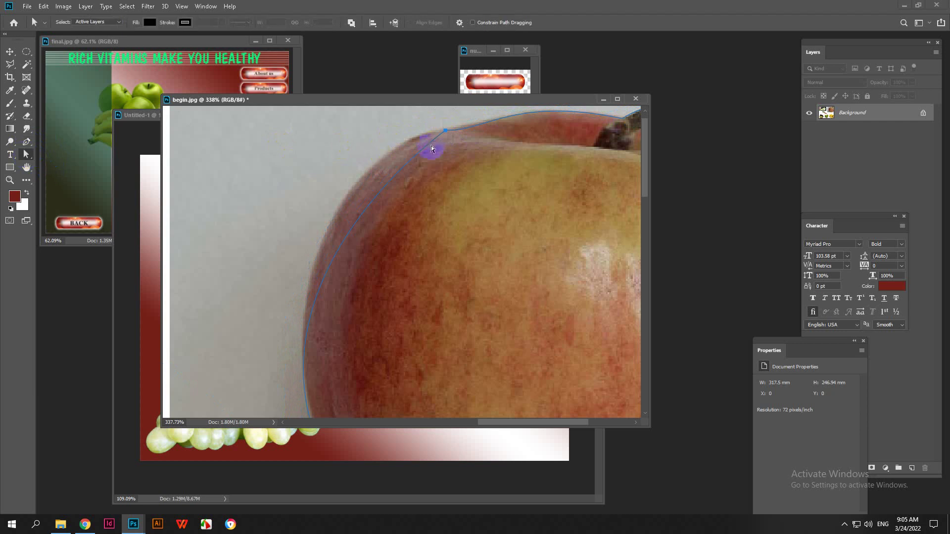
pyautogui.scroll(-2, 372, 148)
pyautogui.scroll(-2, 326, 205)
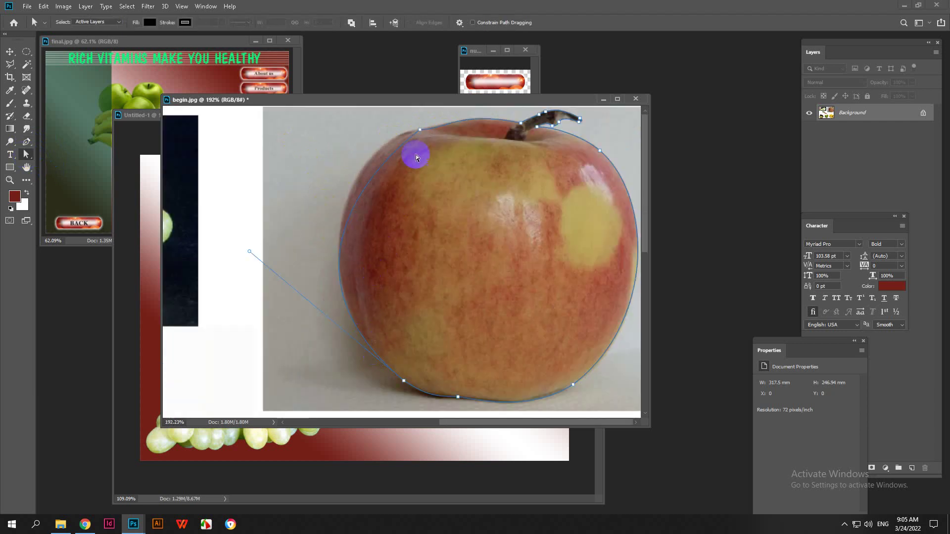
pyautogui.click(421, 131)
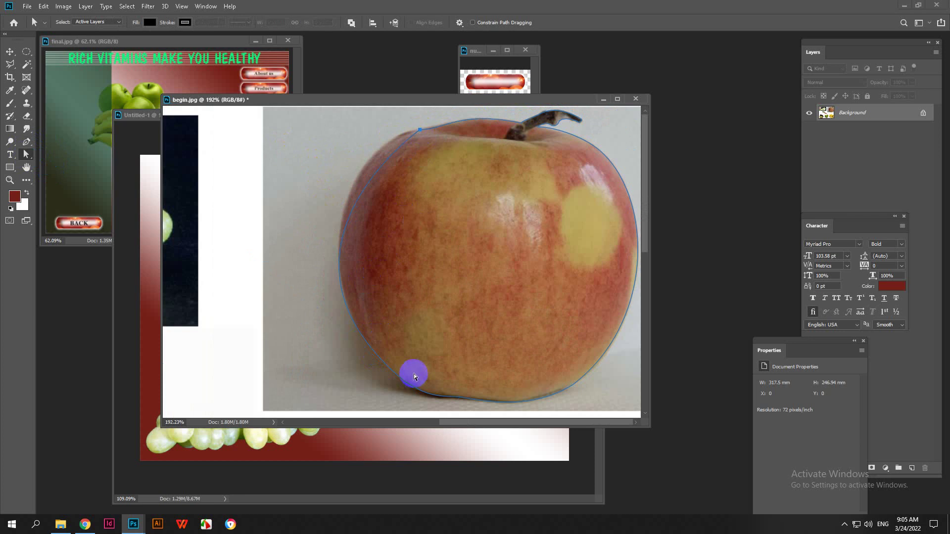
pyautogui.click(26, 142)
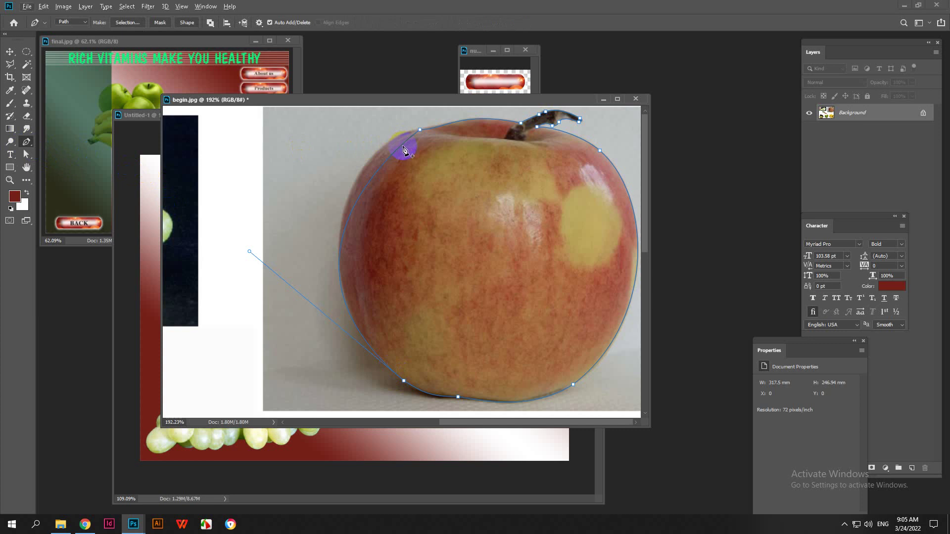
pyautogui.moveTo(421, 133); pyautogui.dragTo(355, 124)
pyautogui.hotkey('ctrl', 'z')
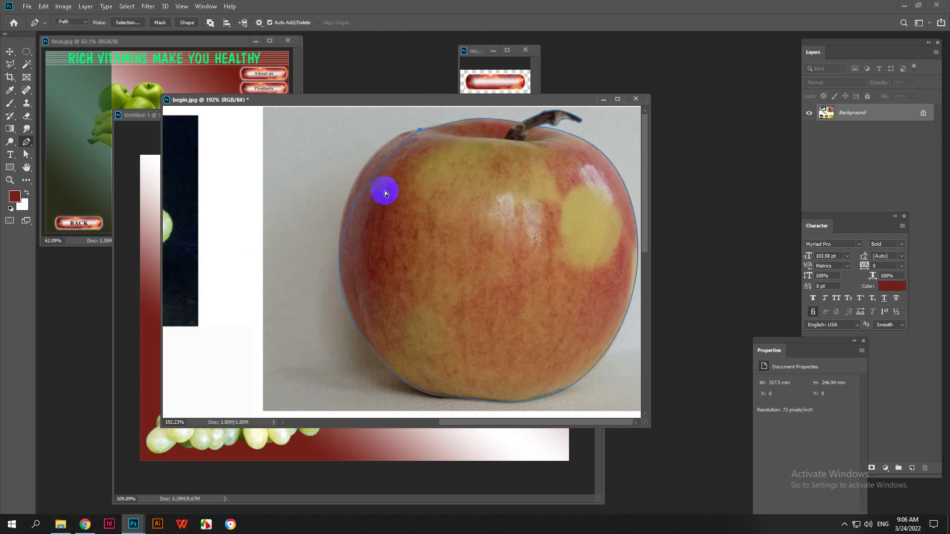
# - Adjust the upper-left anchor's direction handle toward the apple's back rim
pyautogui.press('a')
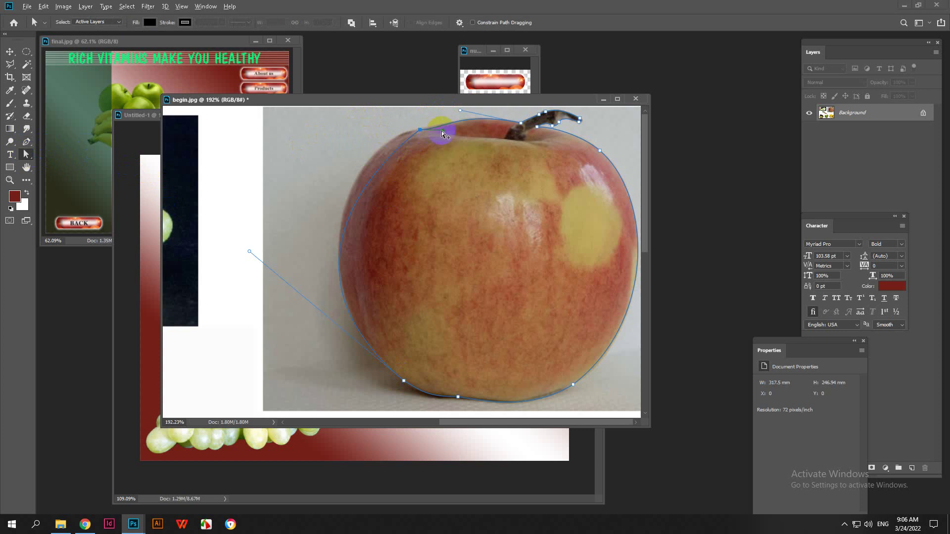
pyautogui.moveTo(442, 131)
pyautogui.mouseDown()
pyautogui.moveTo(414, 123)
pyautogui.moveTo(446, 126)
pyautogui.mouseUp()
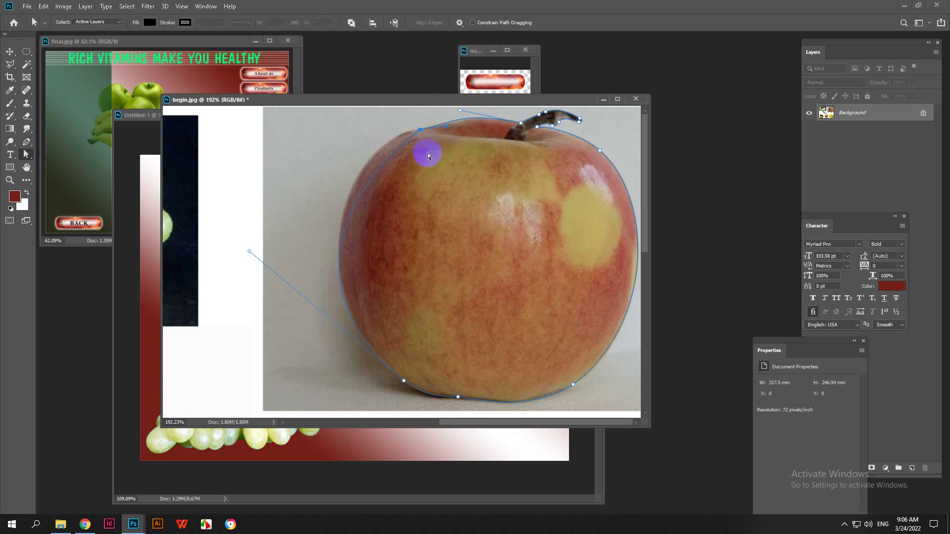
pyautogui.click(250, 251)
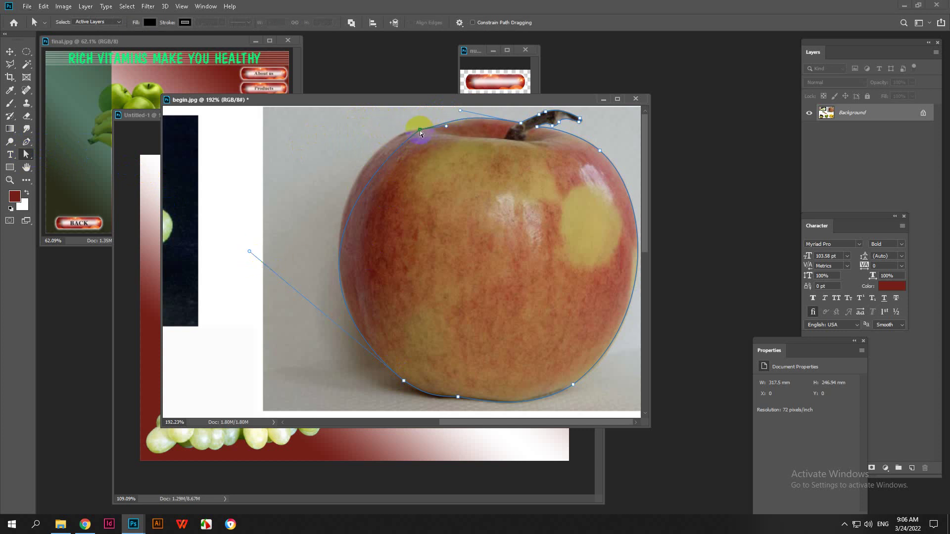
pyautogui.scroll(5, 420, 133)
pyautogui.scroll(-4, 414, 131)
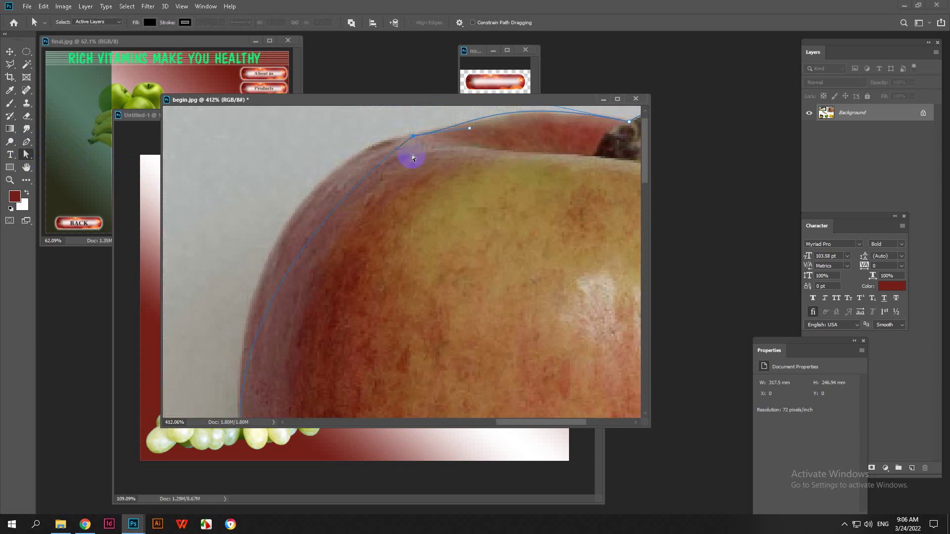
pyautogui.scroll(-3, 396, 173)
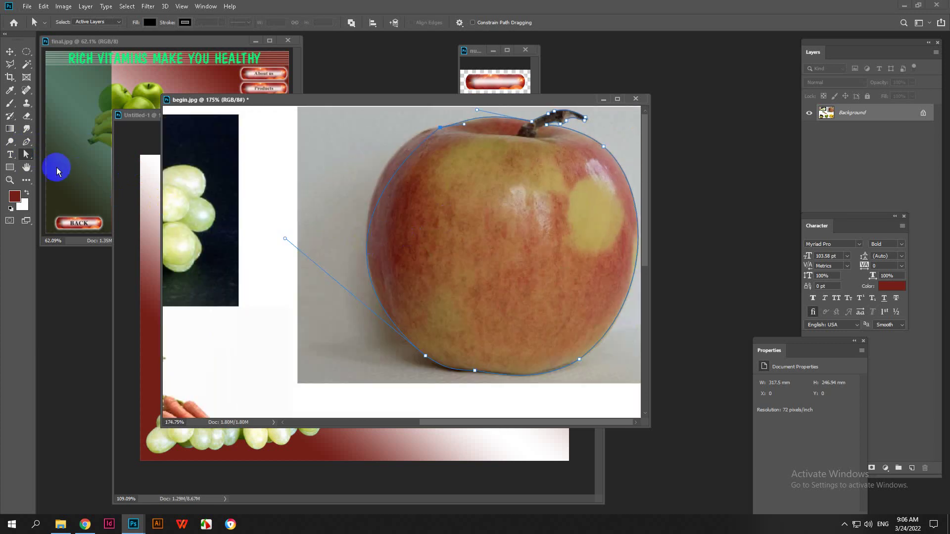
# - Convert the upper-left anchor to a smooth point and refine both handles so the curve follows the apple's left edge
pyautogui.click(441, 128)
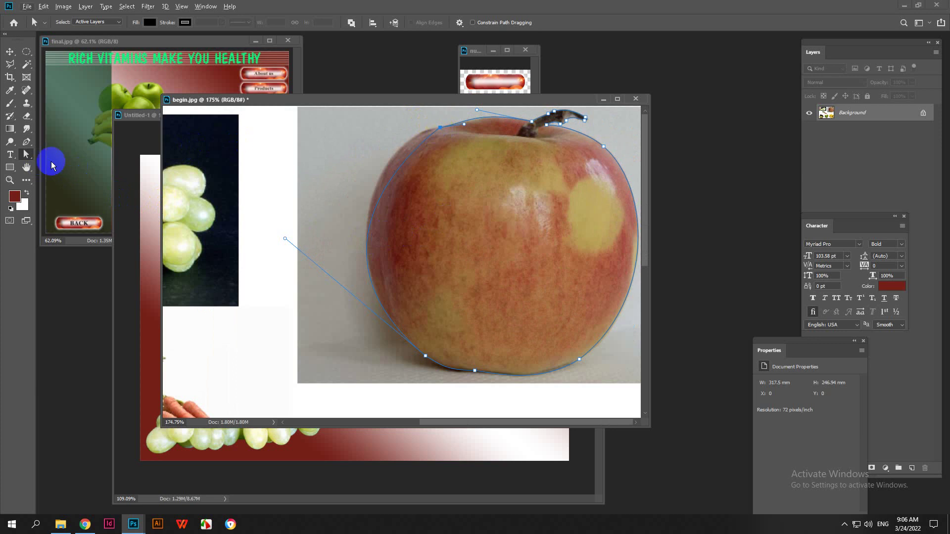
pyautogui.click(27, 143)
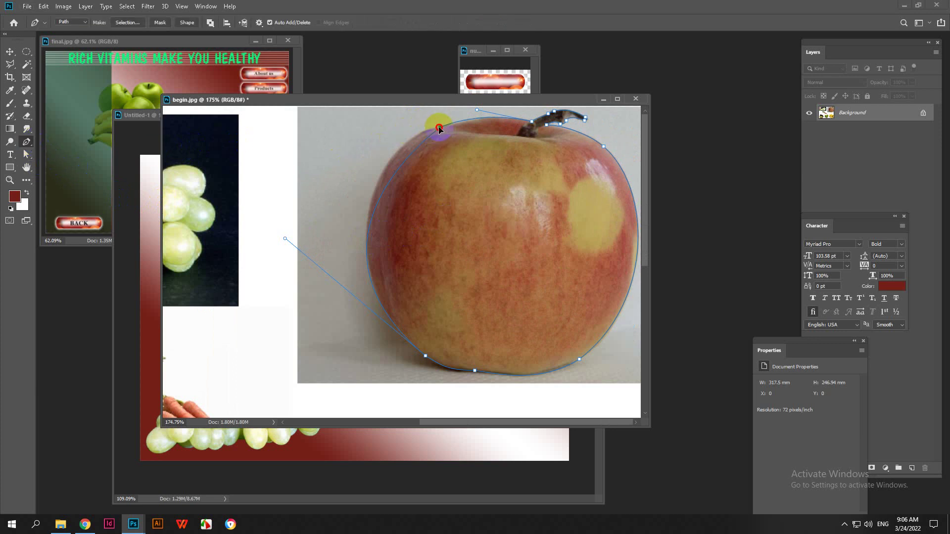
pyautogui.moveTo(440, 130); pyautogui.dragTo(412, 128)
pyautogui.moveTo(285, 239); pyautogui.dragTo(296, 237)
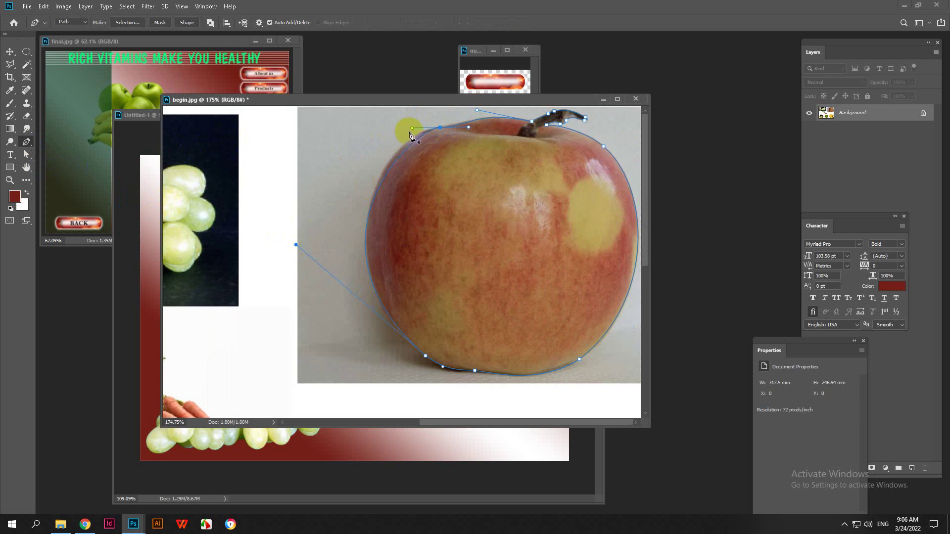
pyautogui.moveTo(404, 127); pyautogui.dragTo(402, 128)
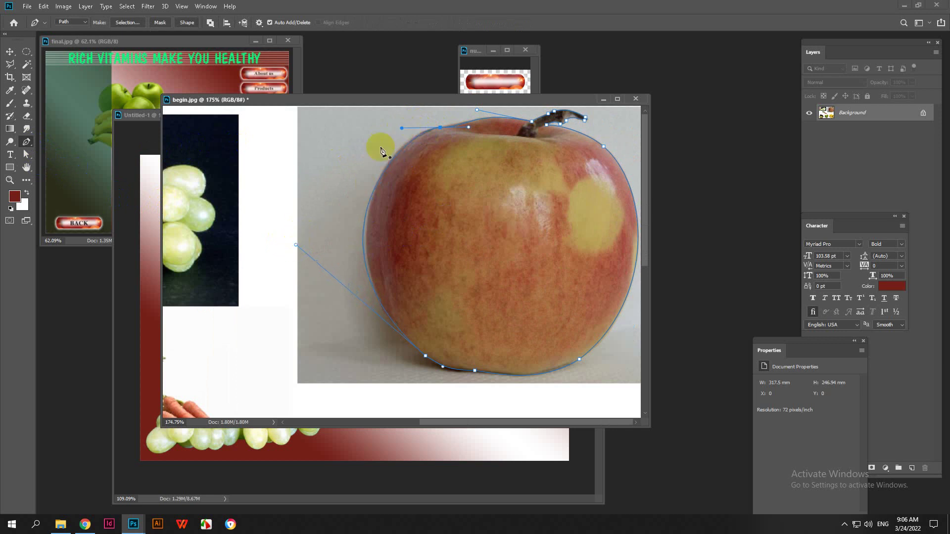
pyautogui.moveTo(296, 245); pyautogui.dragTo(302, 249)
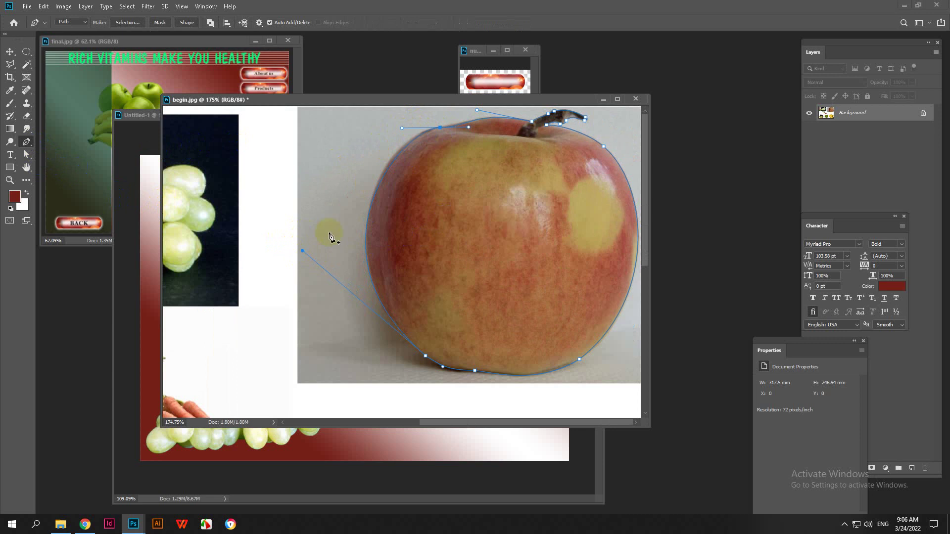
# - Turn the closed path into a selection and paste the red apple into the right half of Untitled-1
pyautogui.scroll(-2, 447, 157)
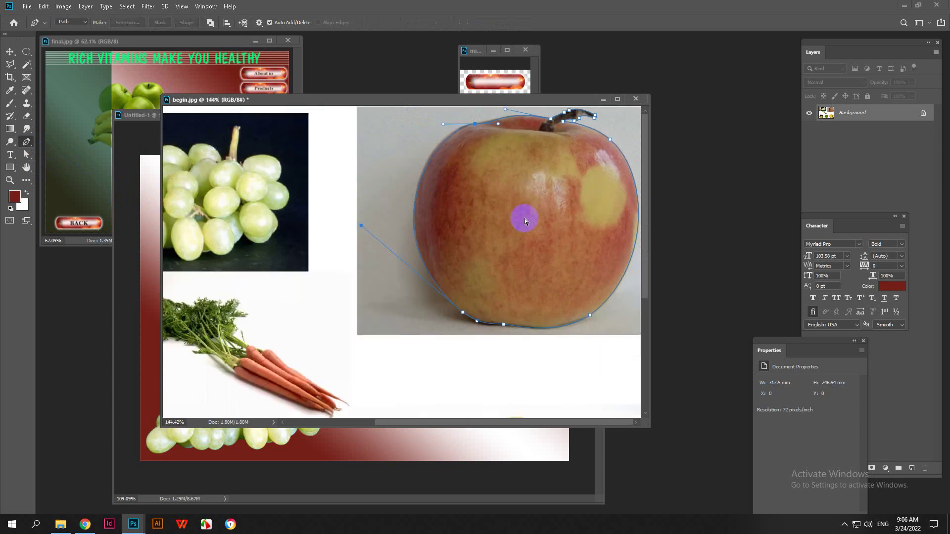
pyautogui.hotkey('ctrl', 'Return')
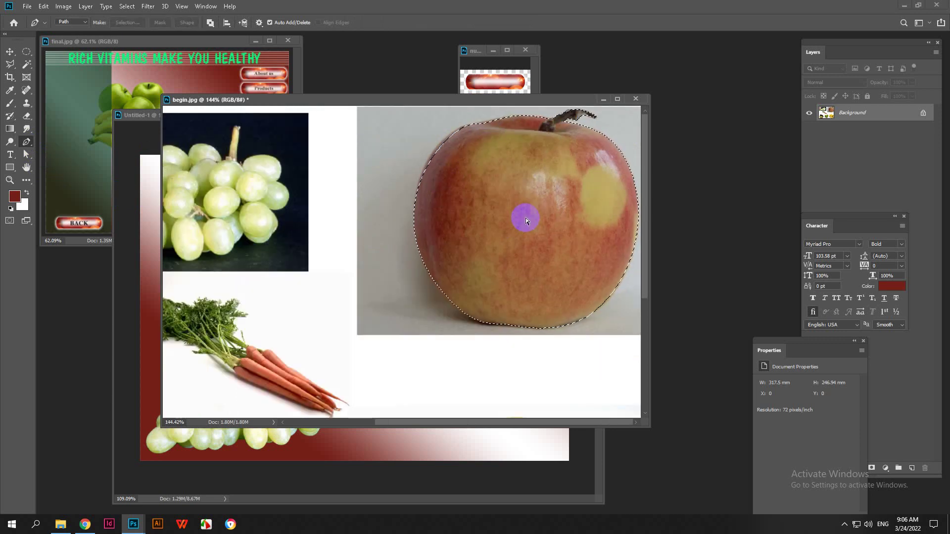
pyautogui.click(431, 438)
pyautogui.hotkey('ctrl', 'v')
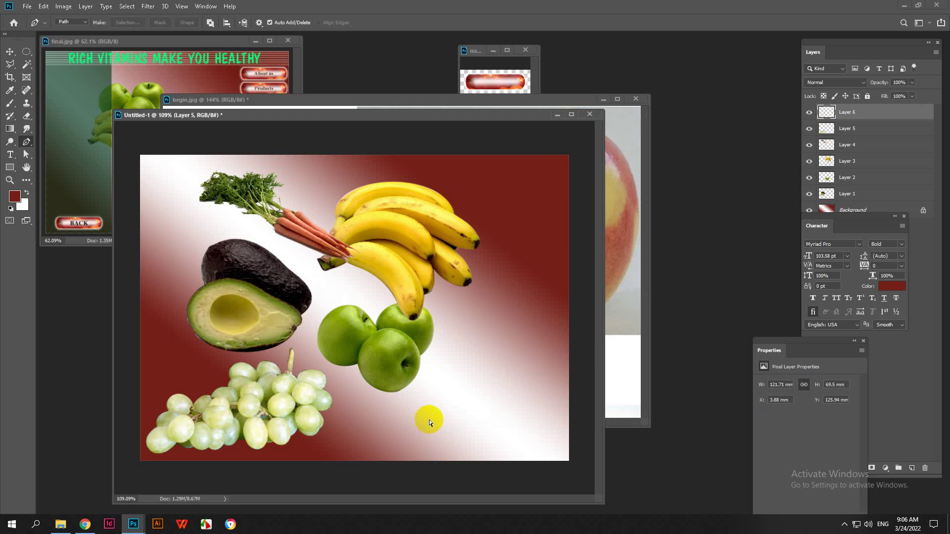
pyautogui.click(10, 51)
pyautogui.moveTo(339, 323); pyautogui.dragTo(487, 369)
# - Close the begin.jpg source image
pyautogui.click(625, 246)
pyautogui.scroll(-10, 522, 265)
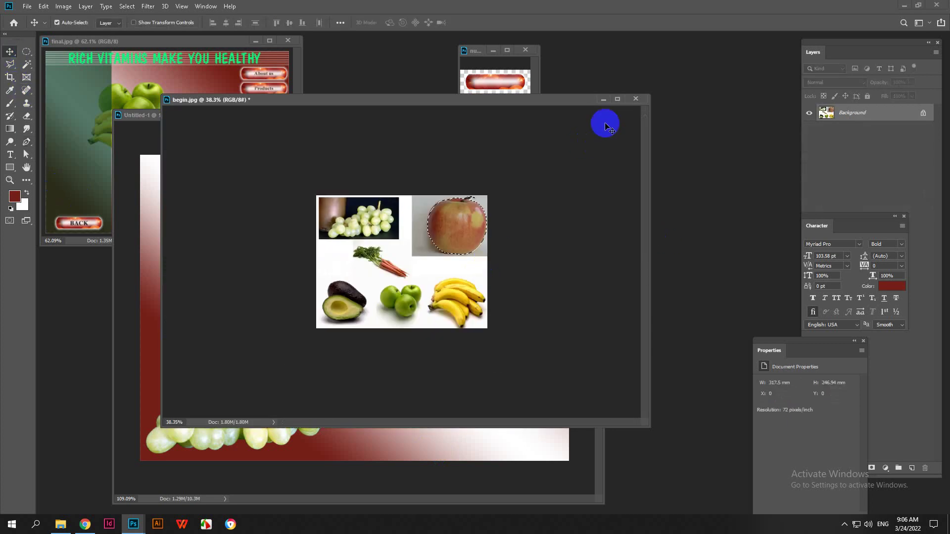
pyautogui.click(636, 99)
pyautogui.click(466, 195)
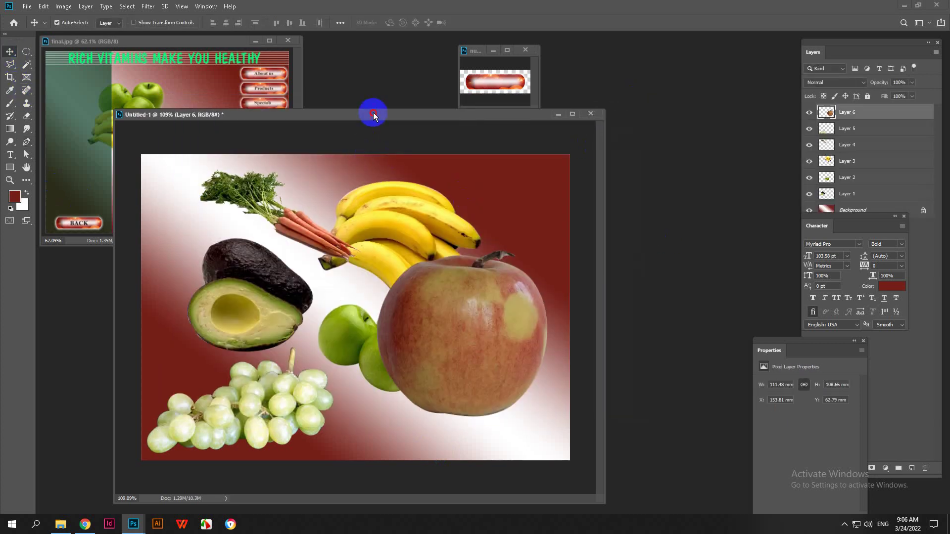
# - Spread out the produce in Untitled-1: avocado toward the left edge, bananas to the upper right, carrots to the upper left
pyautogui.moveTo(374, 114); pyautogui.dragTo(404, 93)
pyautogui.scroll(-2, 365, 226)
pyautogui.moveTo(313, 280); pyautogui.dragTo(297, 282)
pyautogui.moveTo(384, 233); pyautogui.dragTo(415, 218)
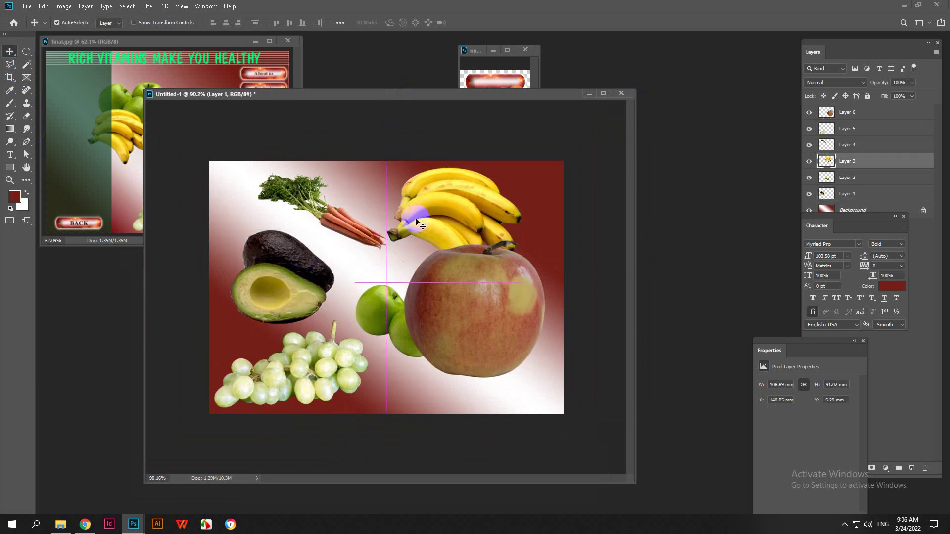
pyautogui.moveTo(358, 226); pyautogui.dragTo(340, 218)
pyautogui.moveTo(281, 263); pyautogui.dragTo(260, 263)
# - Place the red apple in the canvas's lower-right corner, the green apples at the centre, and the bananas above them near the top edge
pyautogui.moveTo(487, 318); pyautogui.dragTo(519, 361)
pyautogui.moveTo(409, 316); pyautogui.dragTo(391, 297)
pyautogui.moveTo(443, 239); pyautogui.dragTo(453, 233)
pyautogui.moveTo(485, 340); pyautogui.dragTo(473, 332)
pyautogui.moveTo(391, 306); pyautogui.dragTo(377, 297)
pyautogui.moveTo(450, 242); pyautogui.dragTo(435, 236)
pyautogui.scroll(-1, 424, 251)
# - Switch to the NetSupport School class console
pyautogui.click(845, 524)
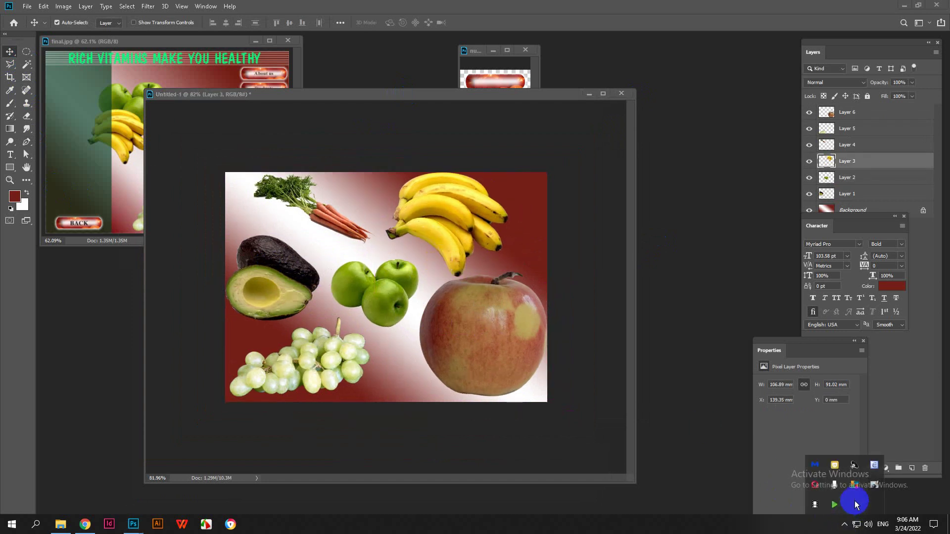
pyautogui.rightClick(837, 501)
pyautogui.click(852, 447)
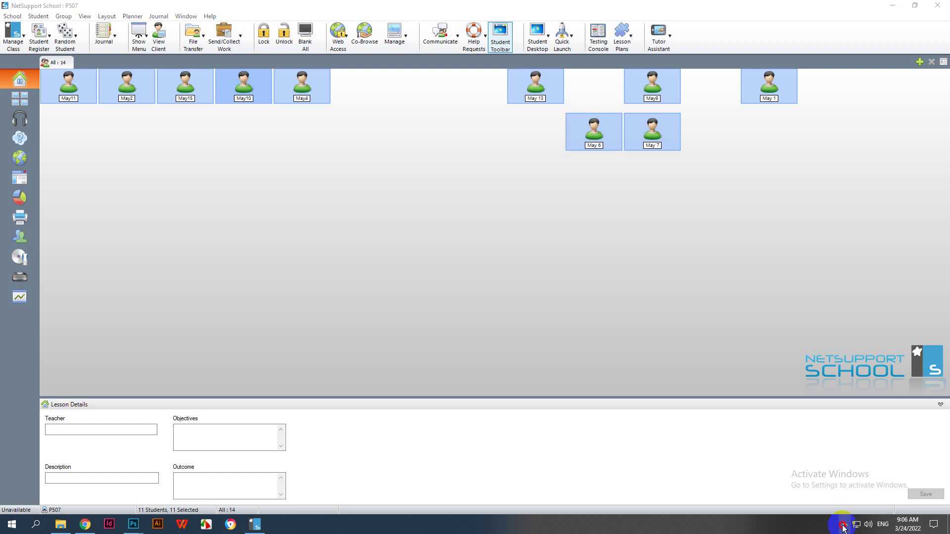
pyautogui.click(845, 524)
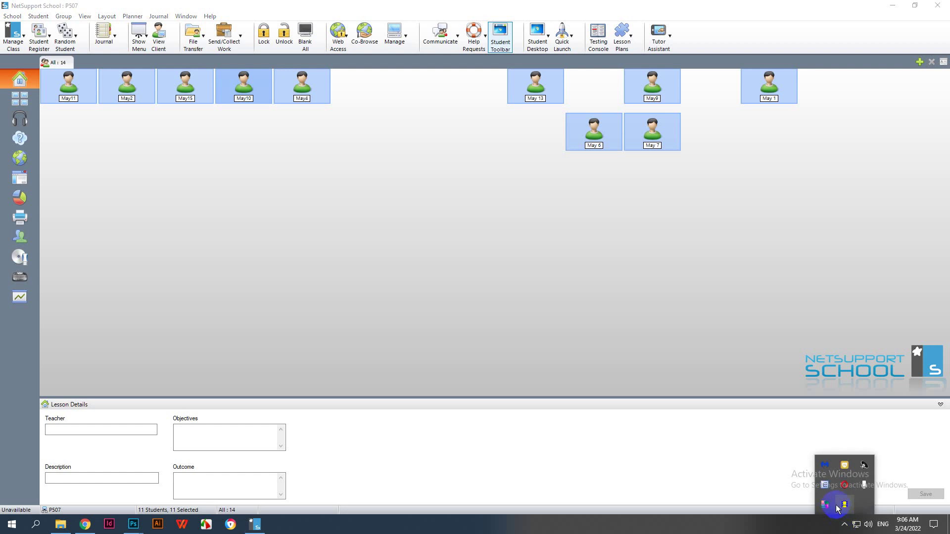